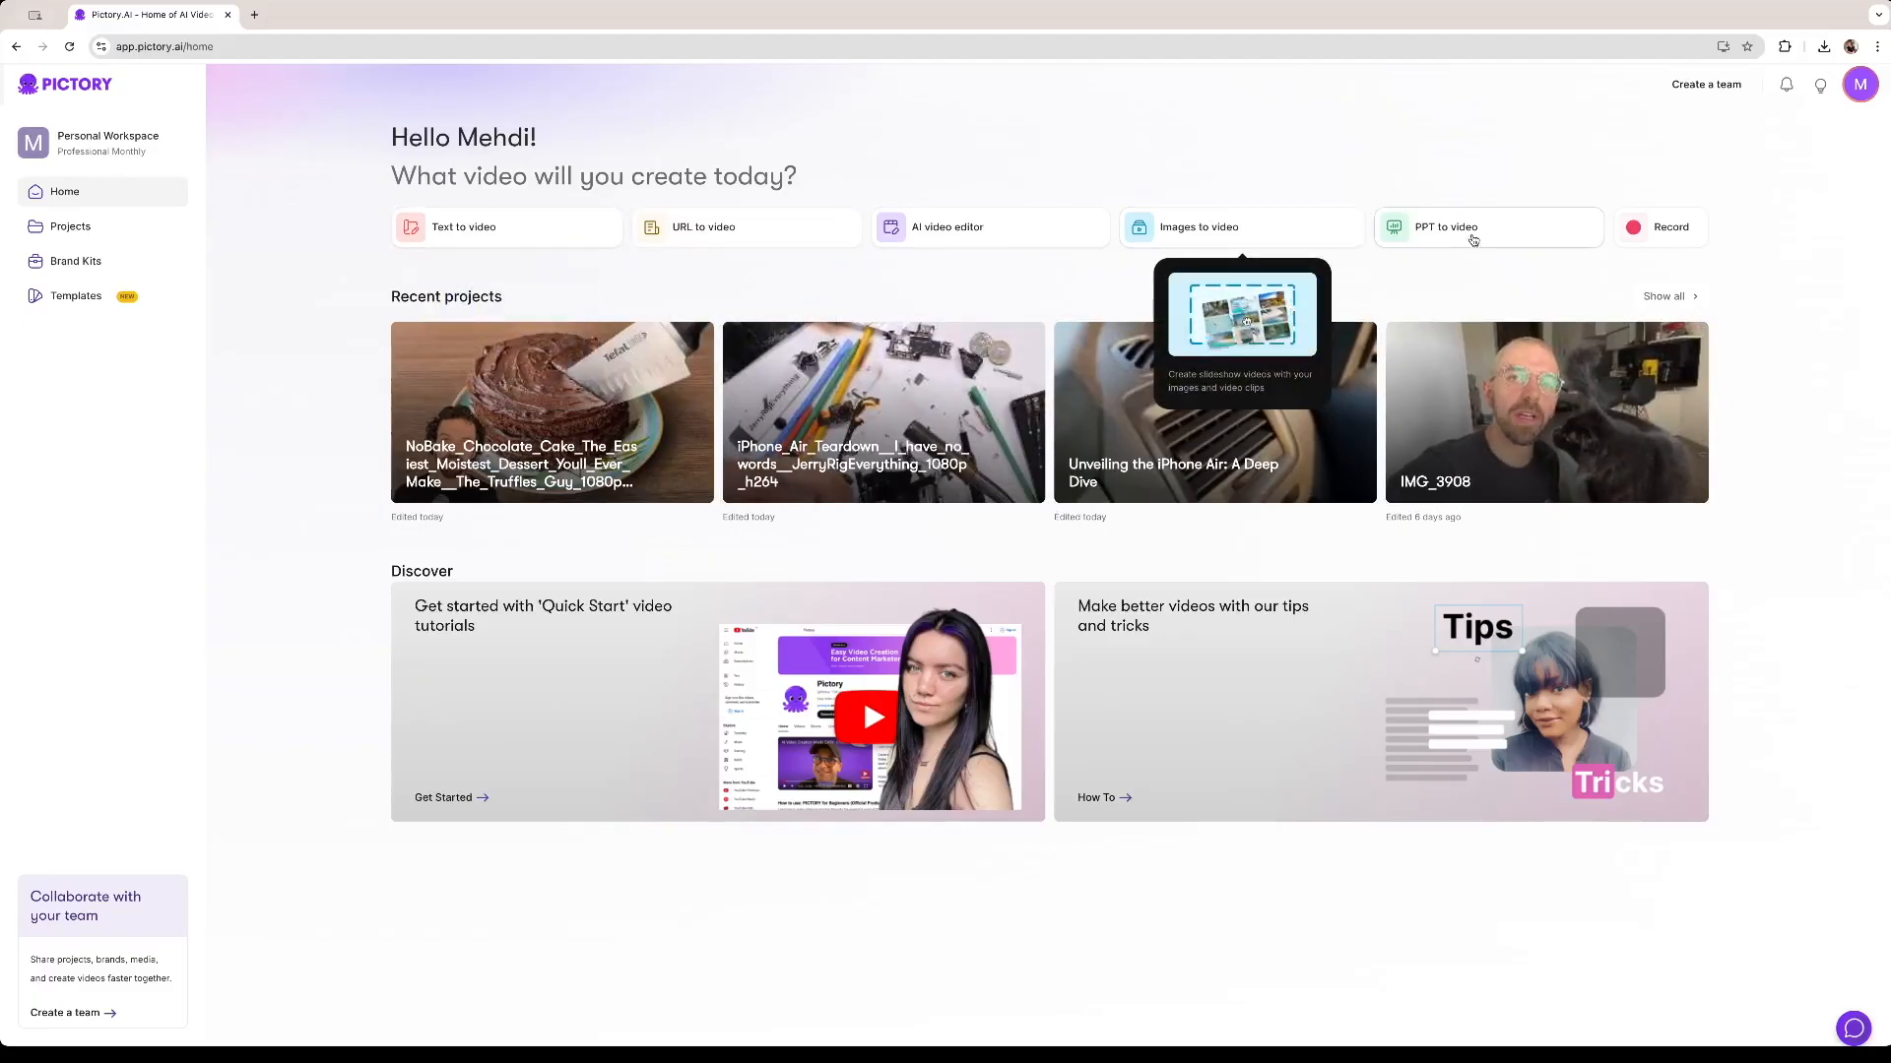
# Start a text-to-video project from an idea, with video type Tutorial and the prompt "How to fry an egg"
pyautogui.click(501, 233)
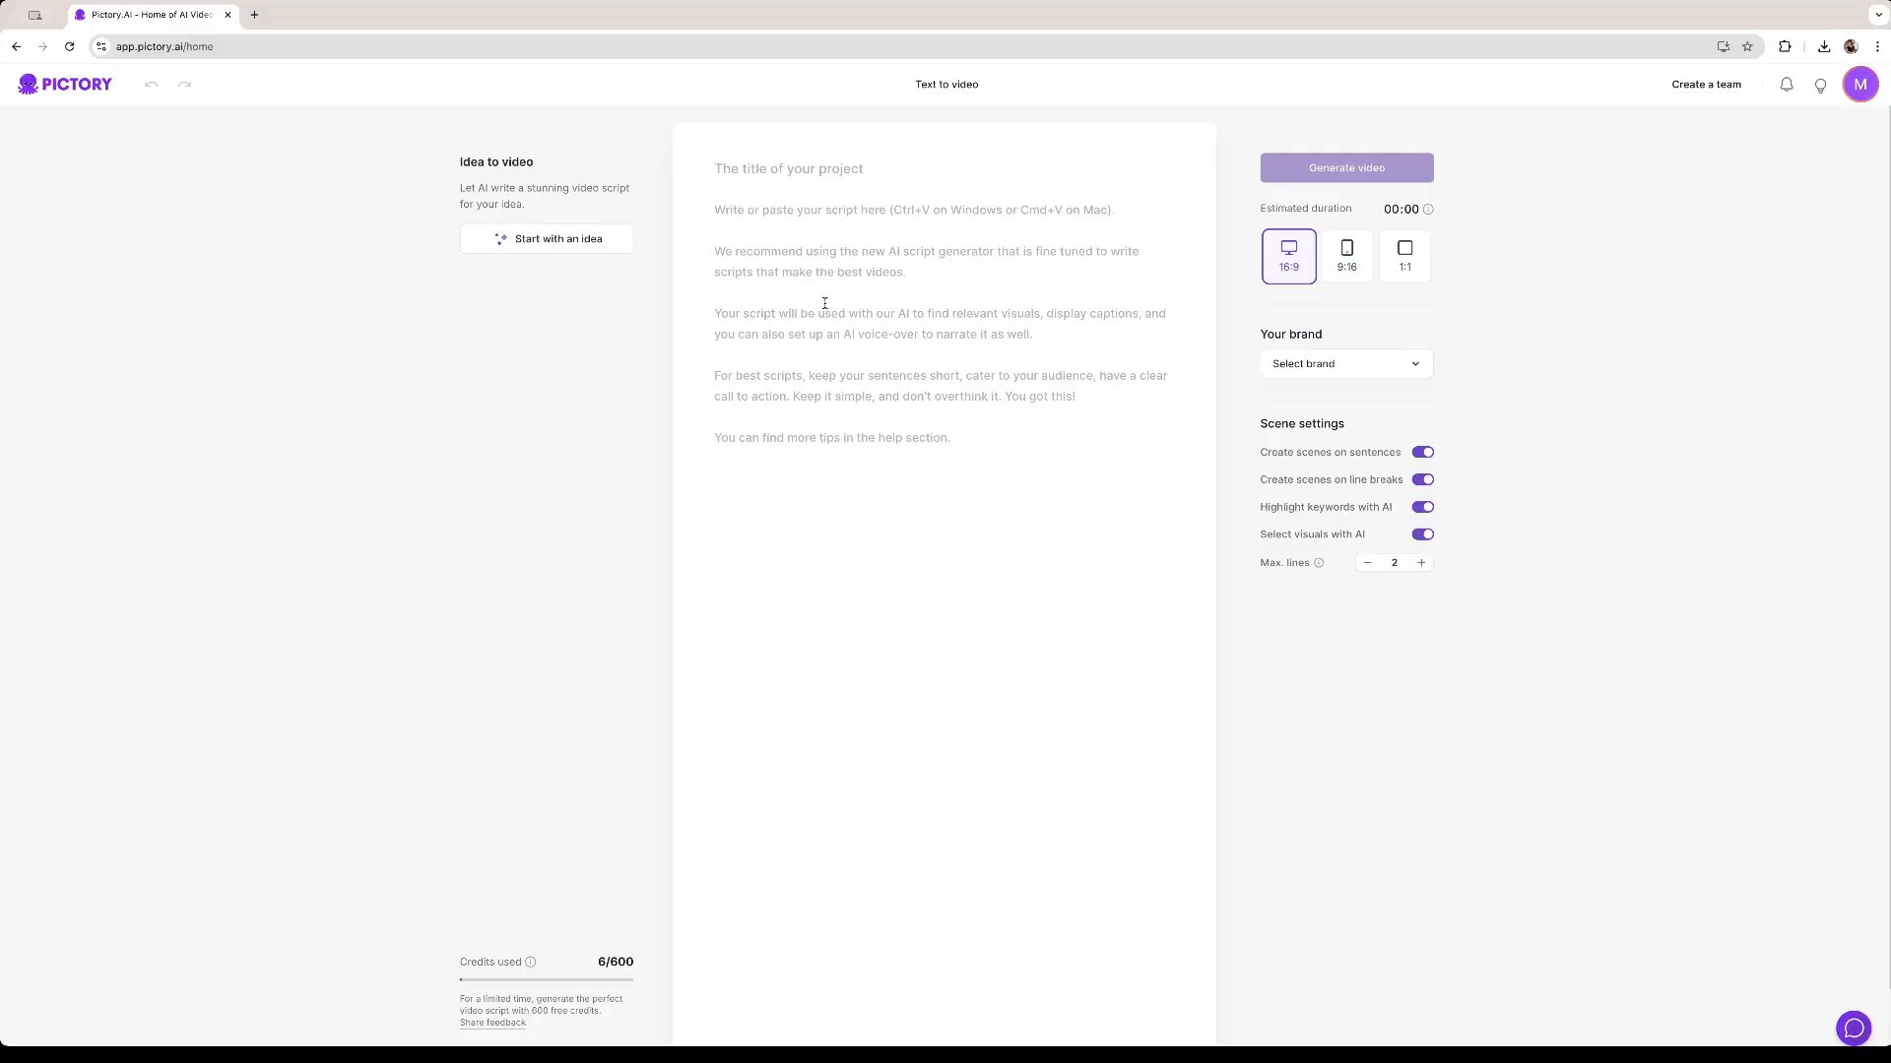
pyautogui.click(536, 245)
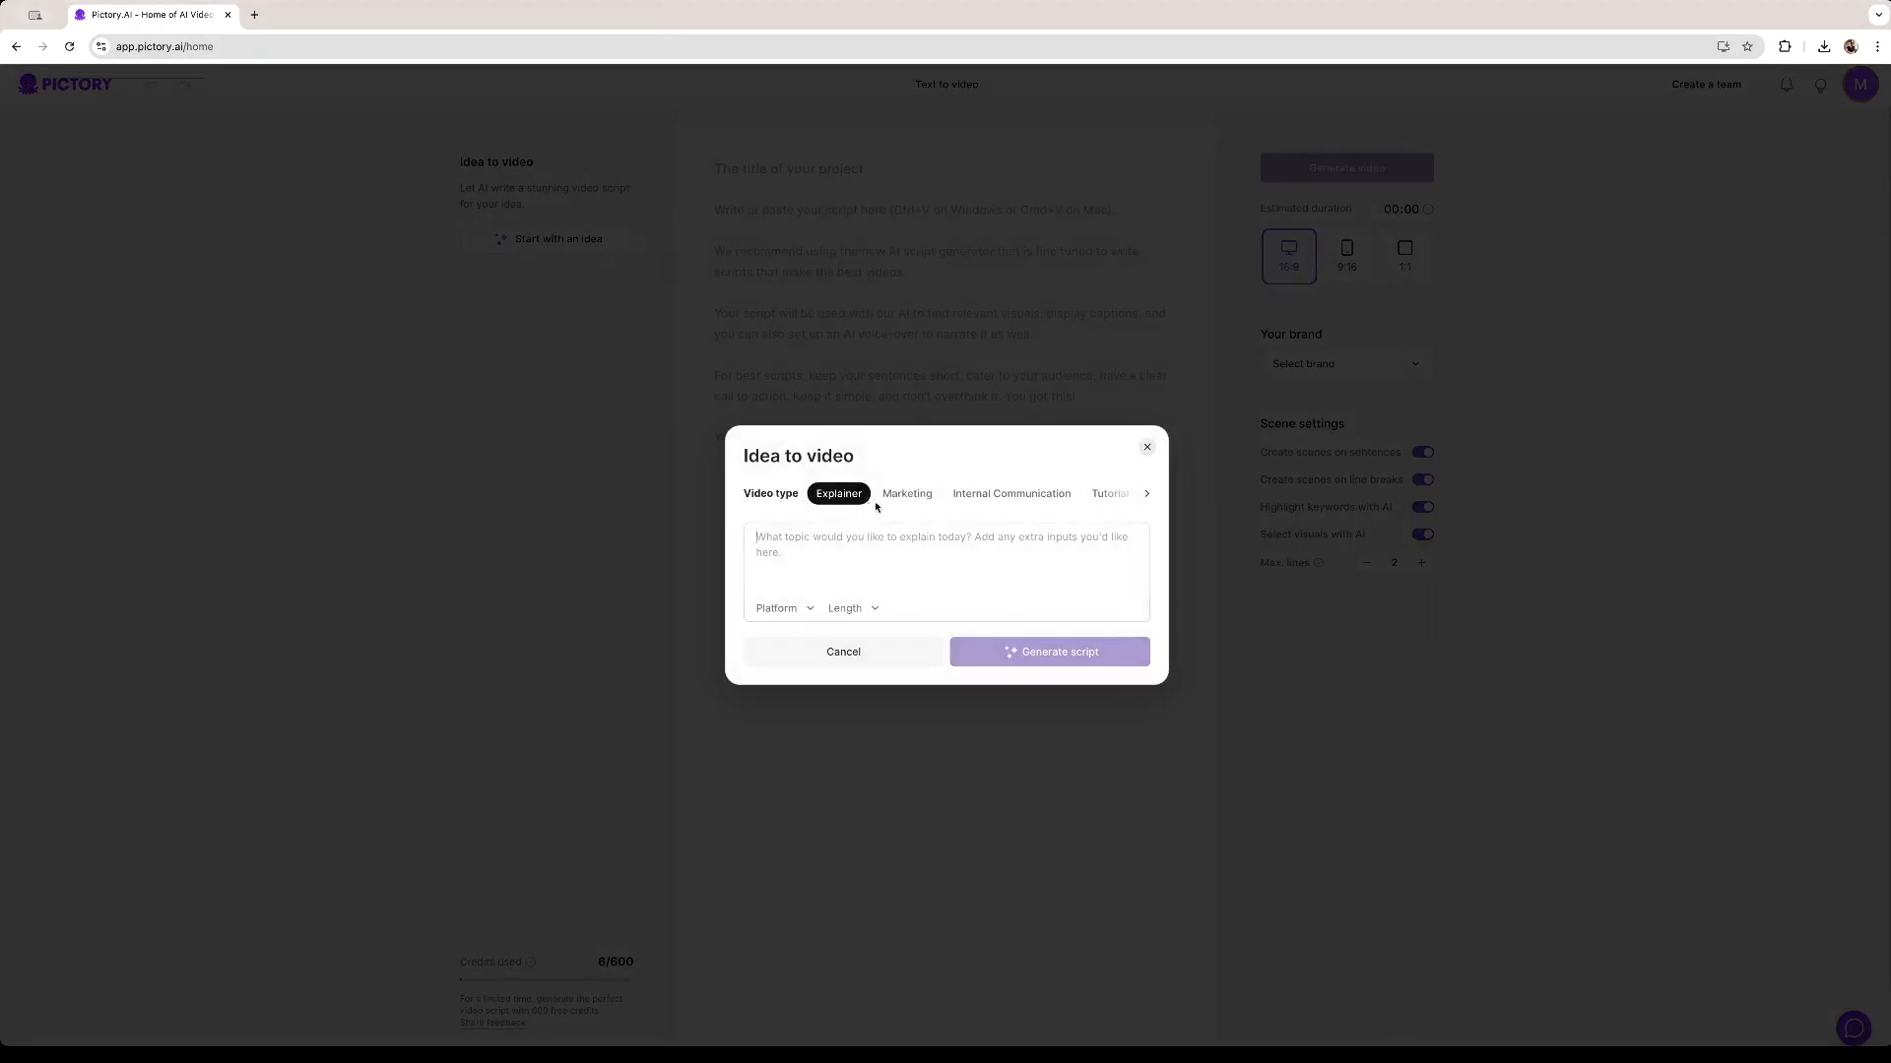
pyautogui.click(1147, 493)
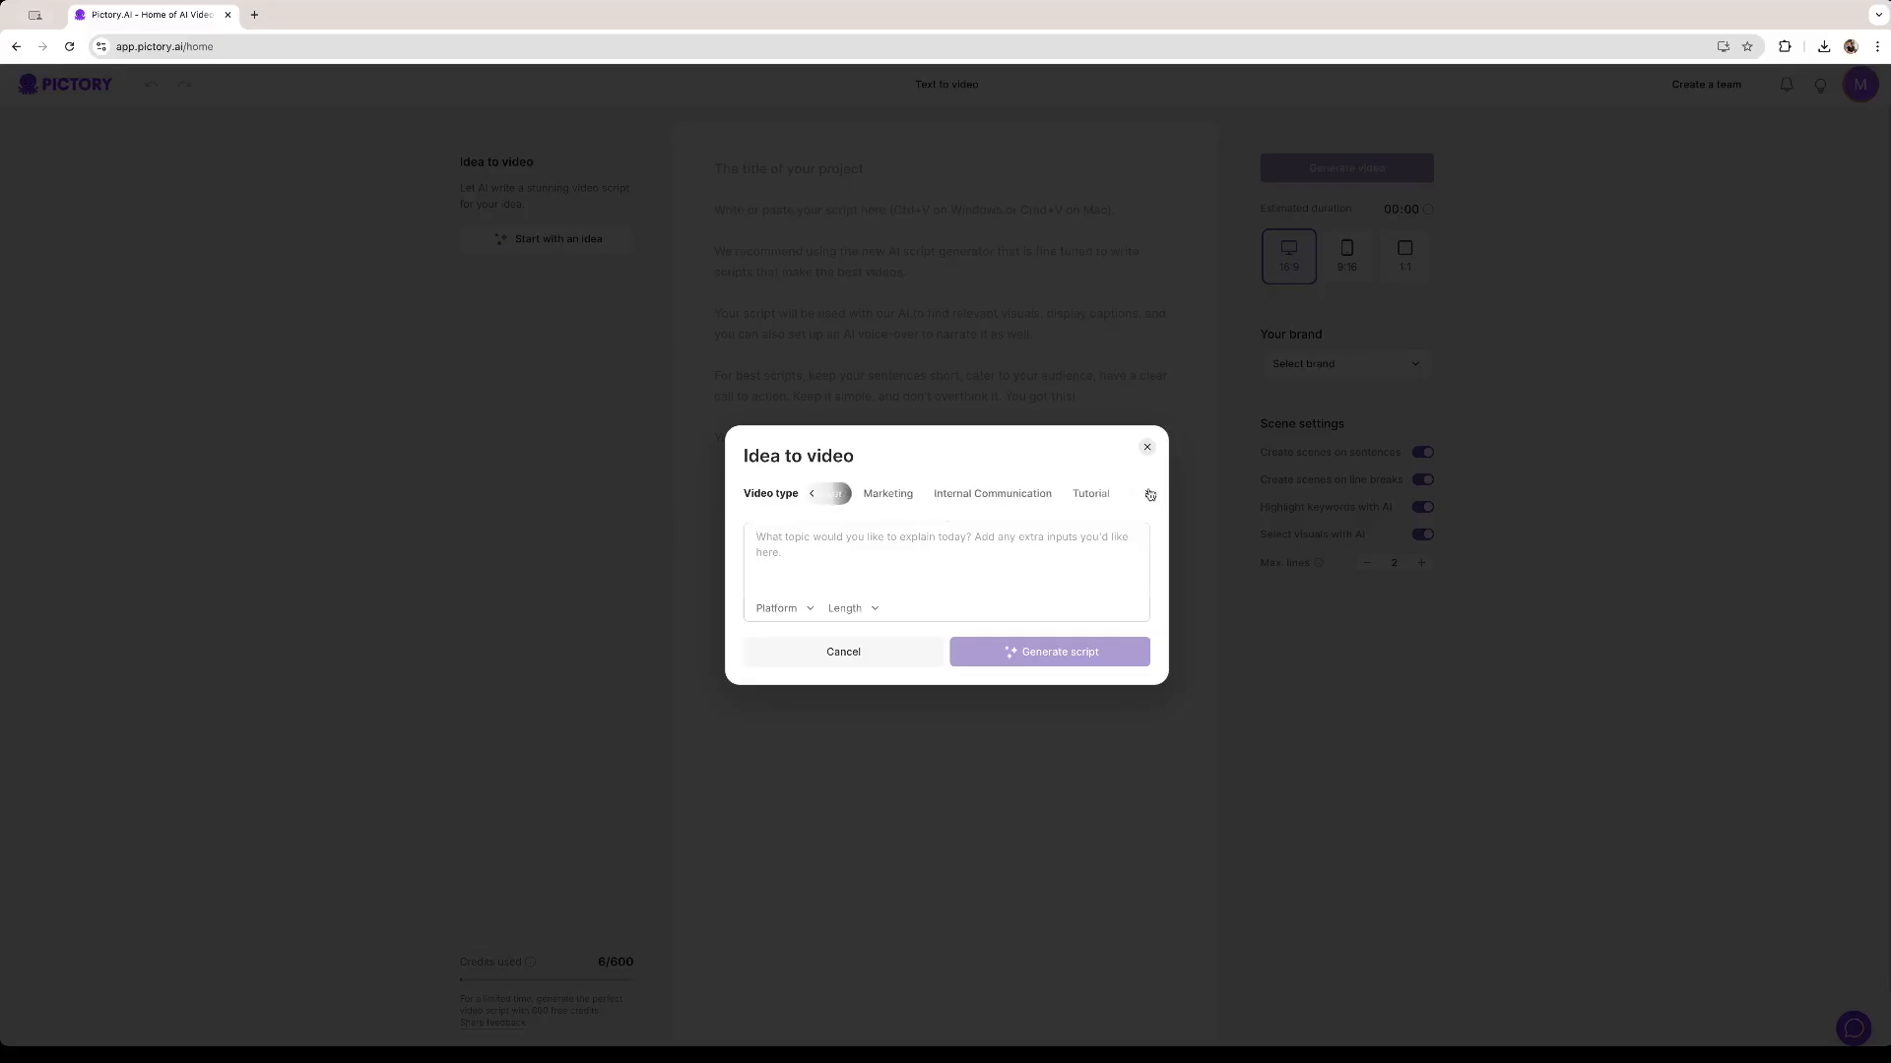
pyautogui.click(1149, 494)
pyautogui.click(1100, 495)
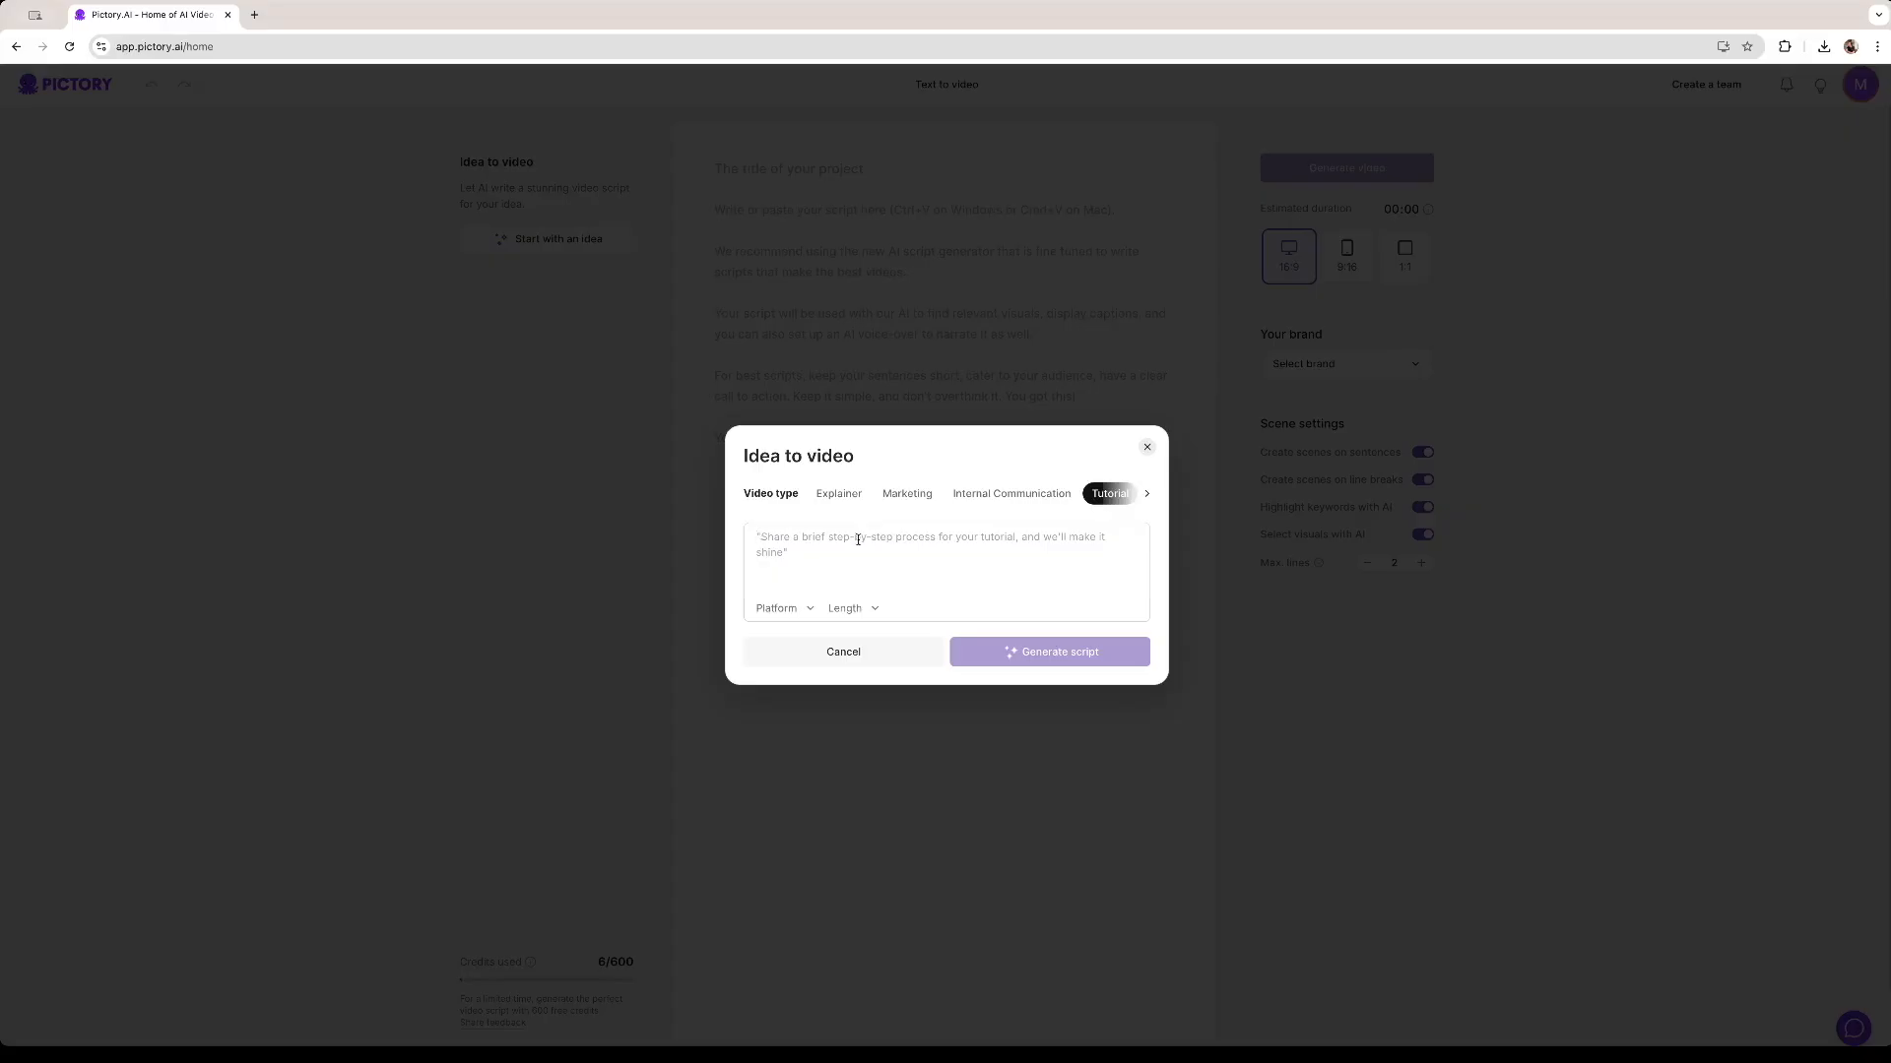
pyautogui.write('How to fry an egg')
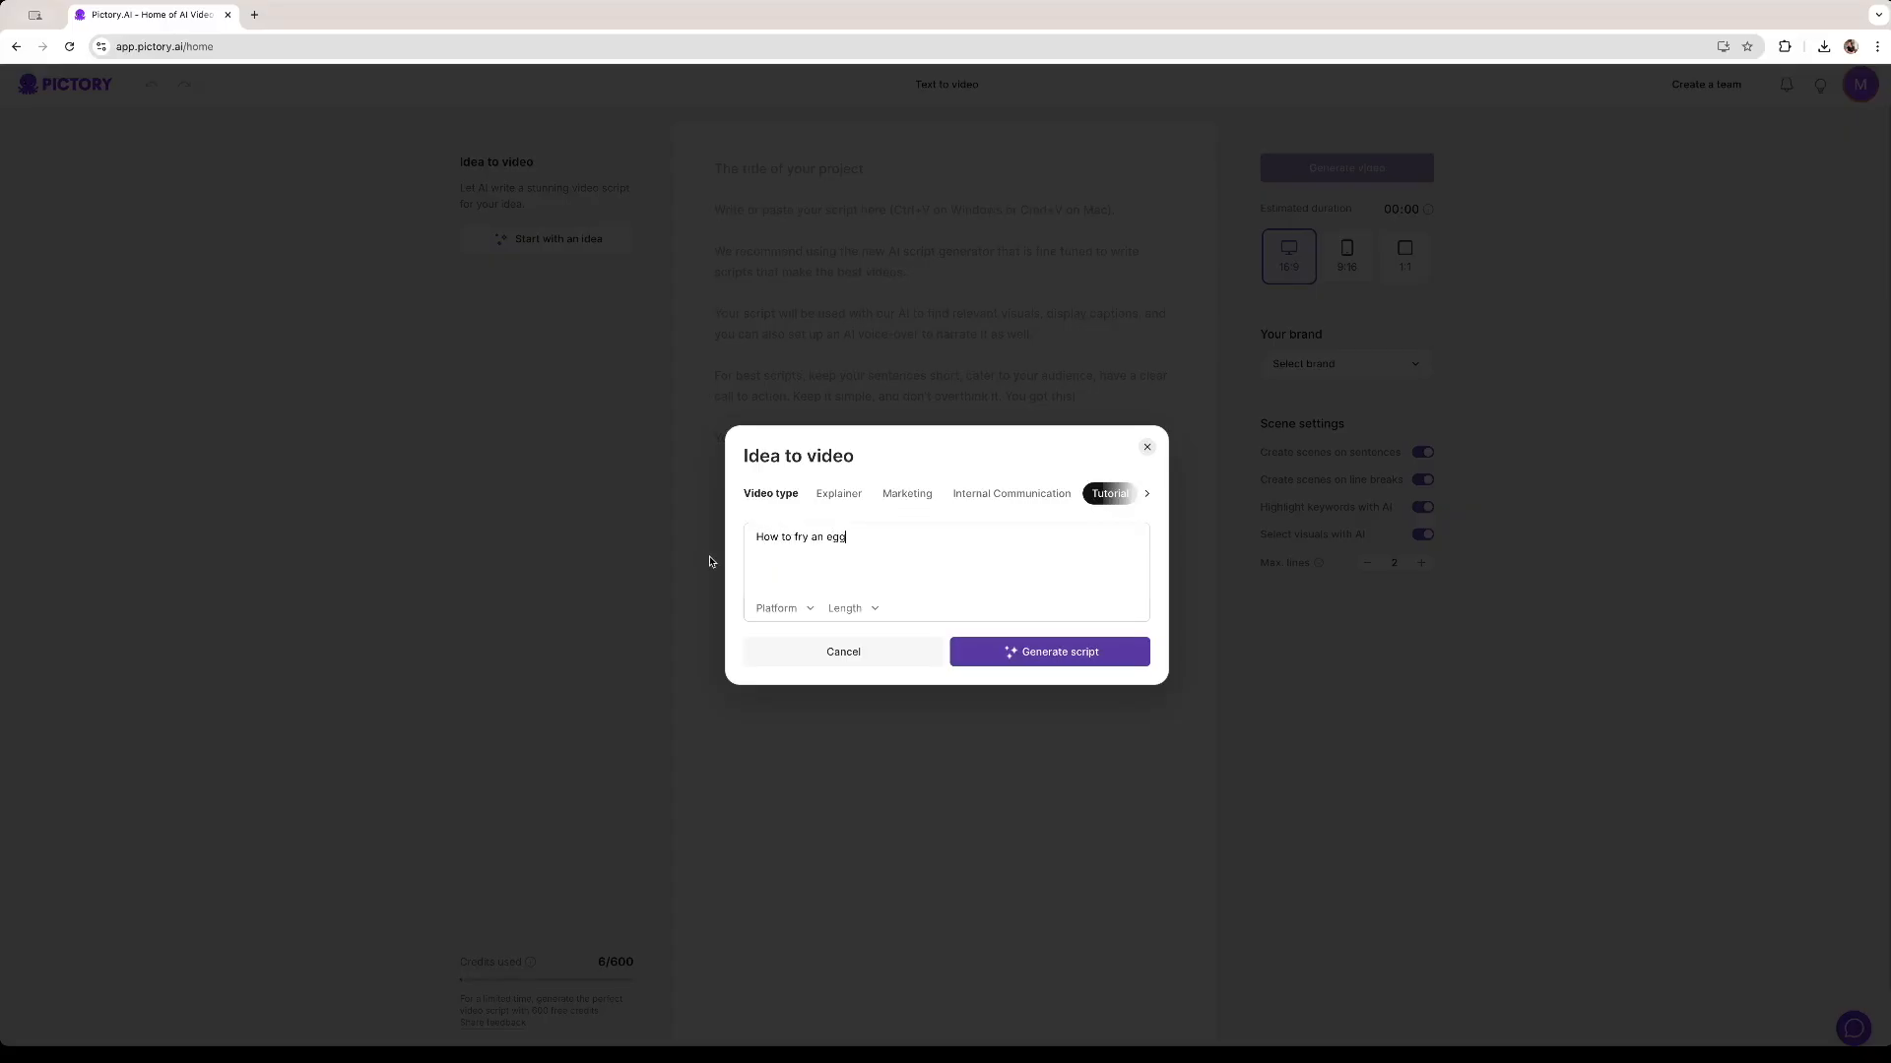
pyautogui.tripleClick(864, 542)
pyautogui.click(869, 544)
# Set the platform to YouTube and the length to 1min, and generate the script
pyautogui.click(802, 615)
pyautogui.scroll(-3, 796, 543)
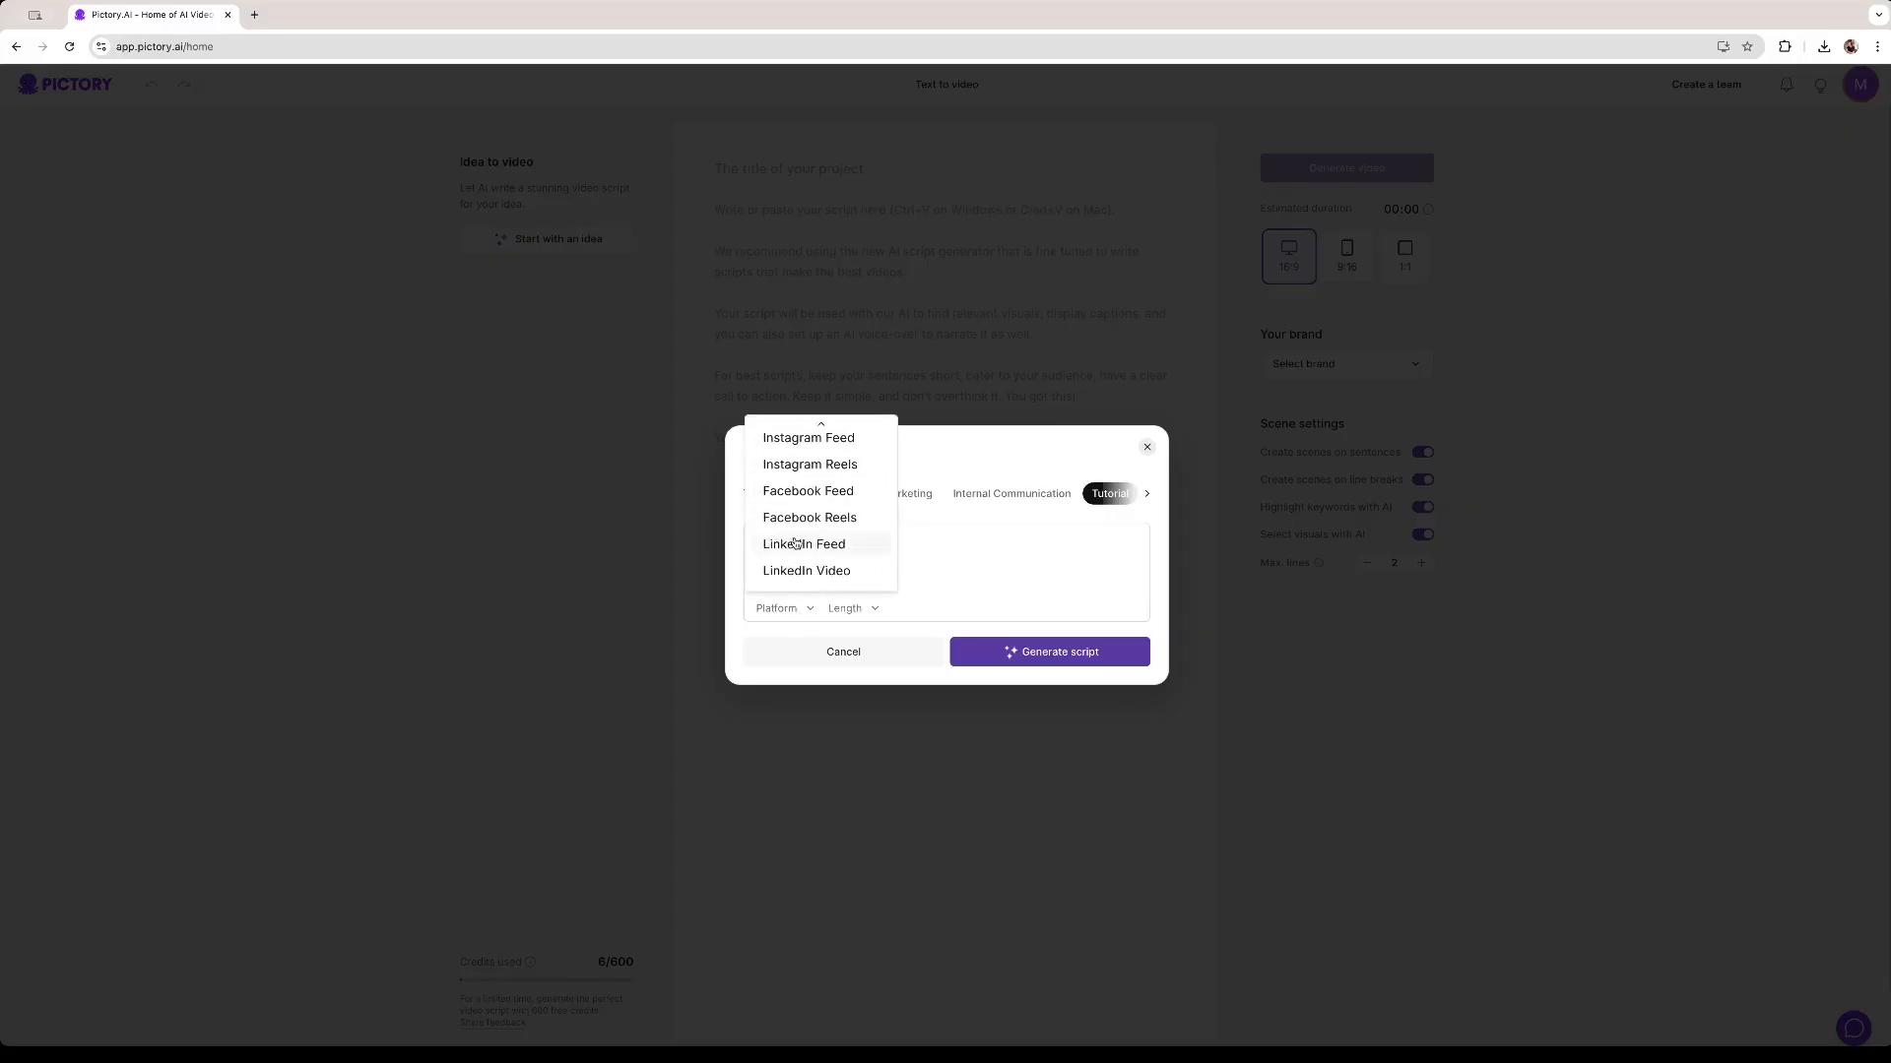
pyautogui.scroll(3, 796, 543)
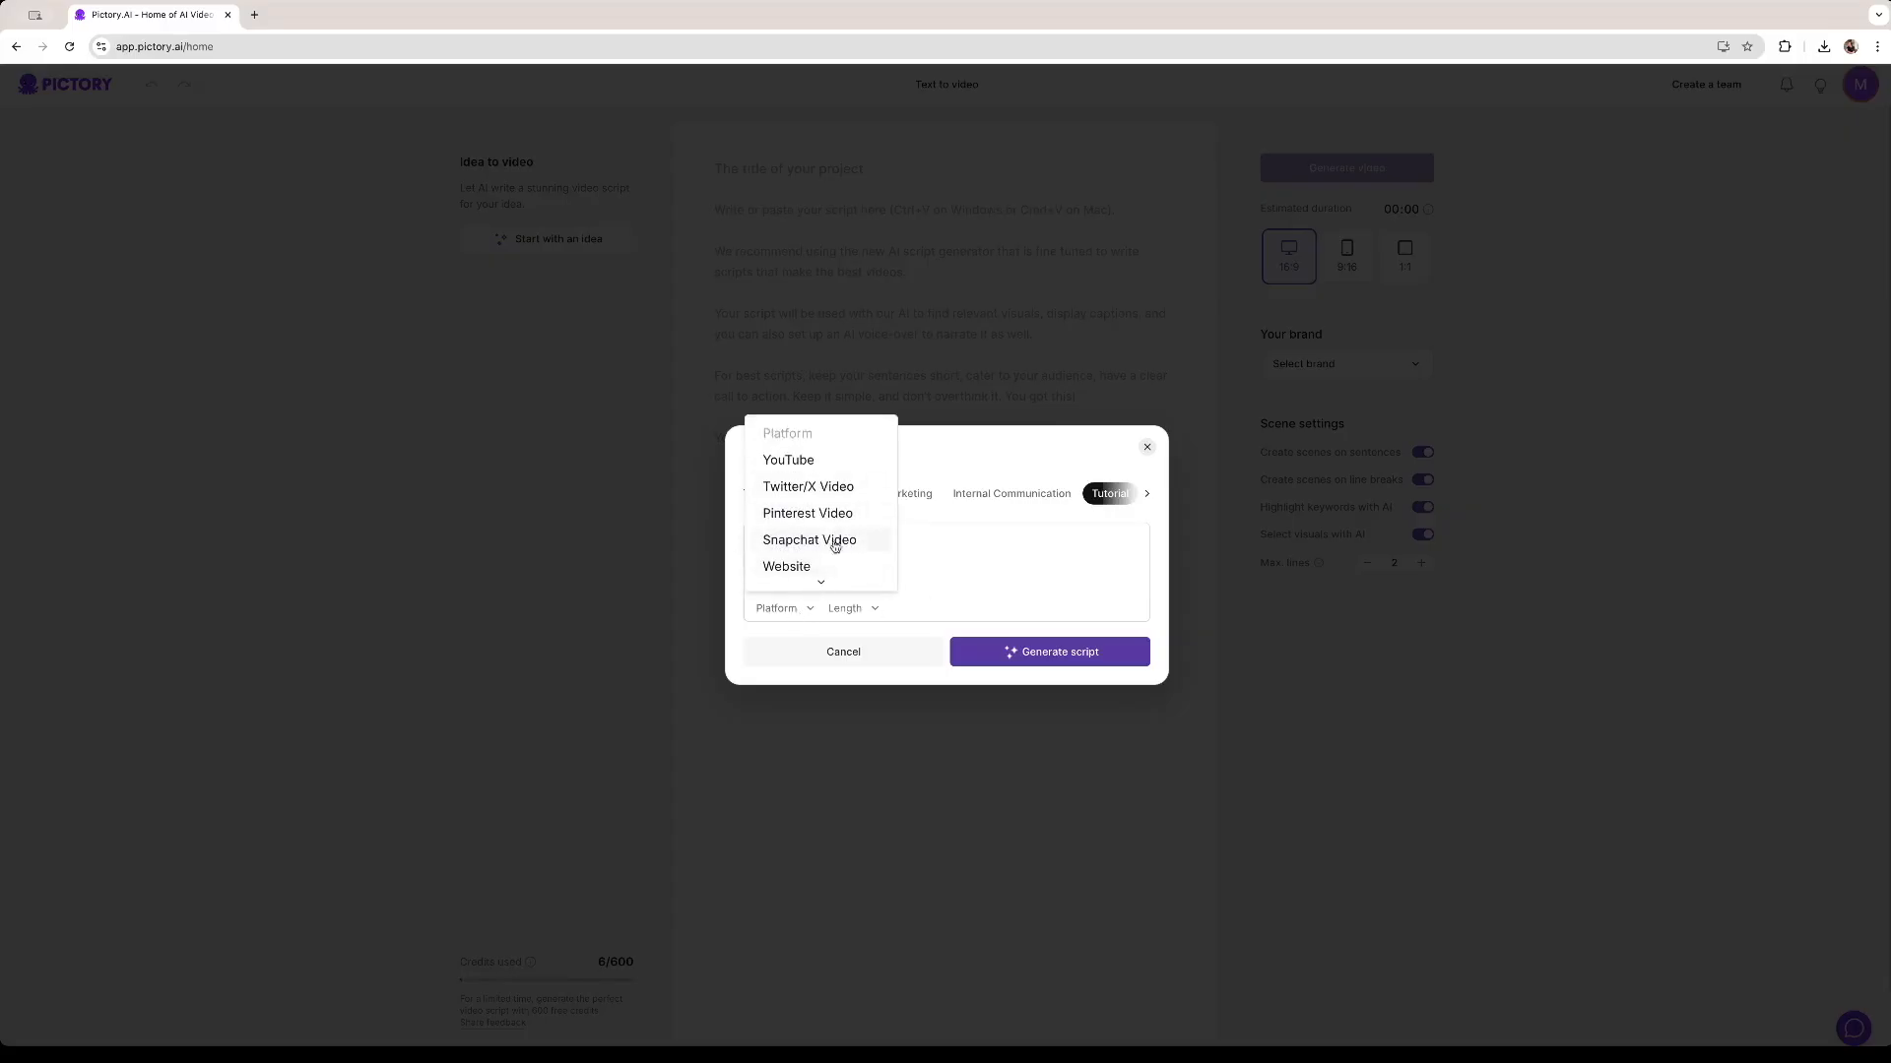
pyautogui.scroll(-5, 830, 537)
pyautogui.scroll(3, 826, 512)
pyautogui.scroll(3, 822, 510)
pyautogui.click(802, 458)
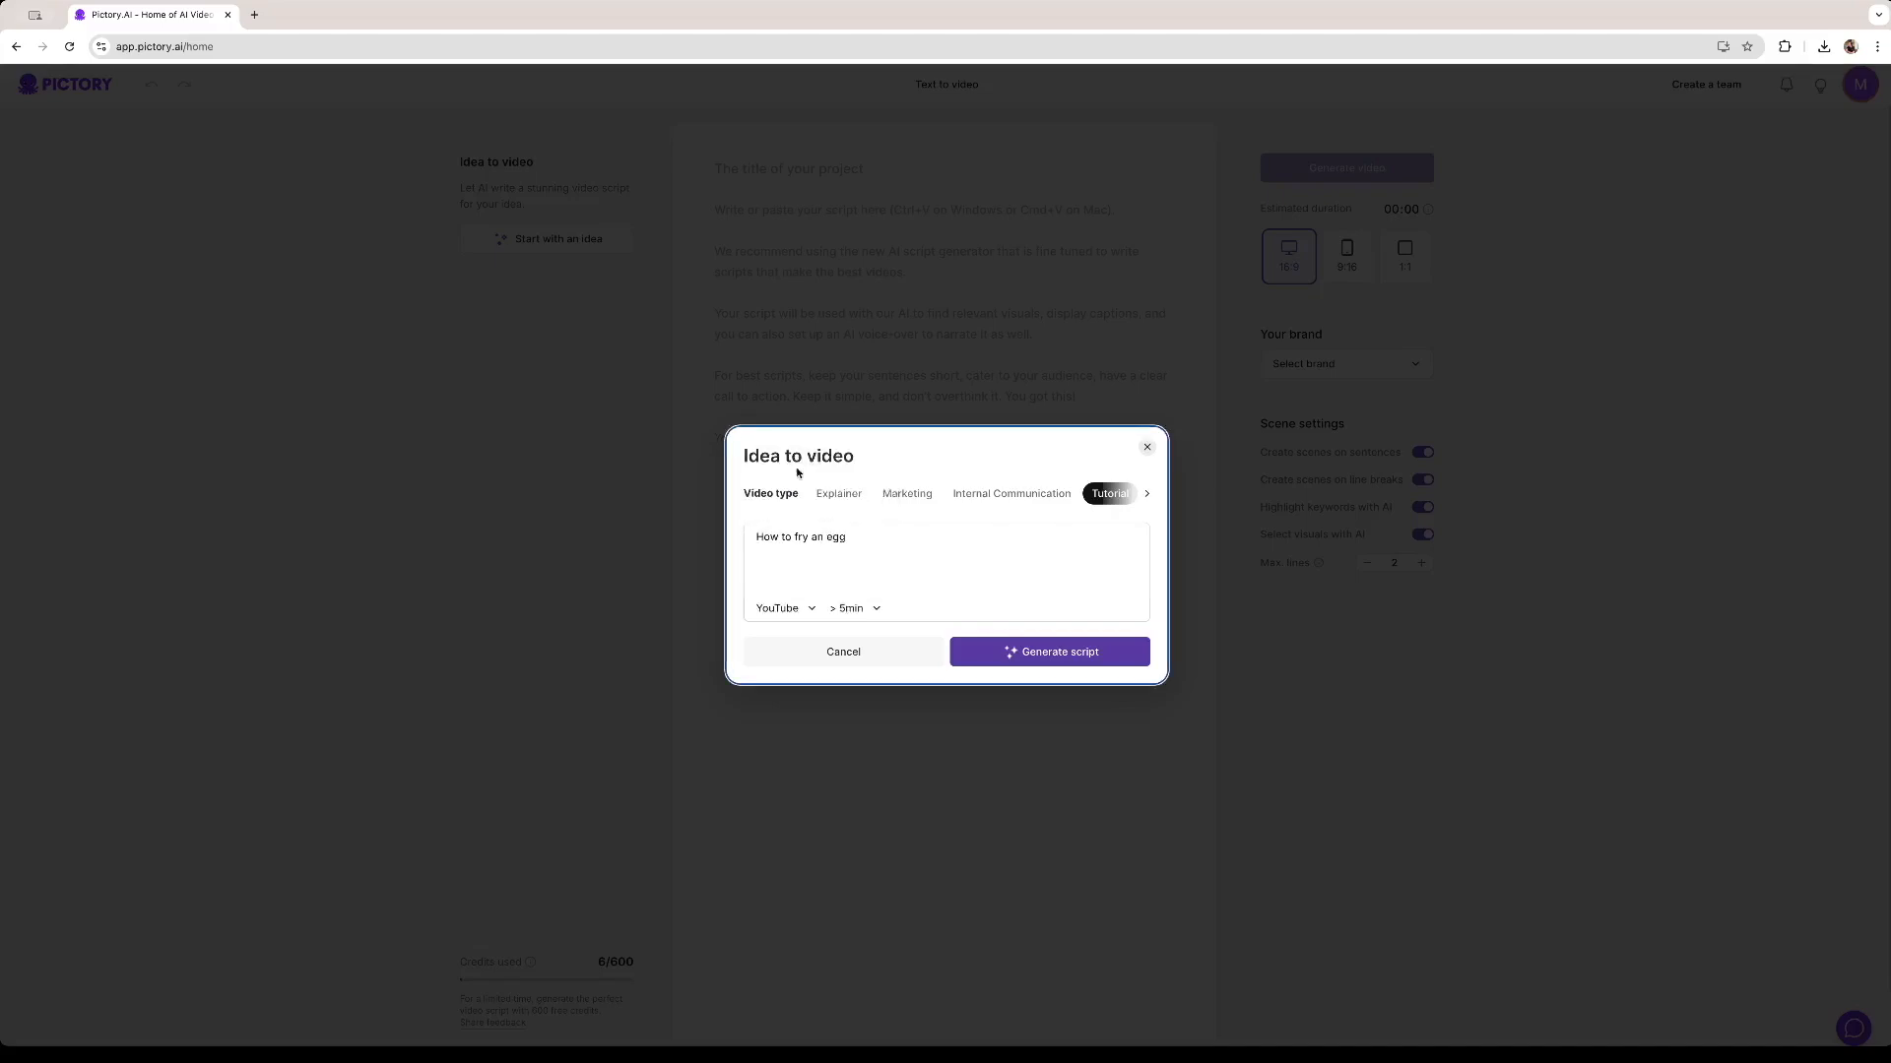
pyautogui.click(847, 610)
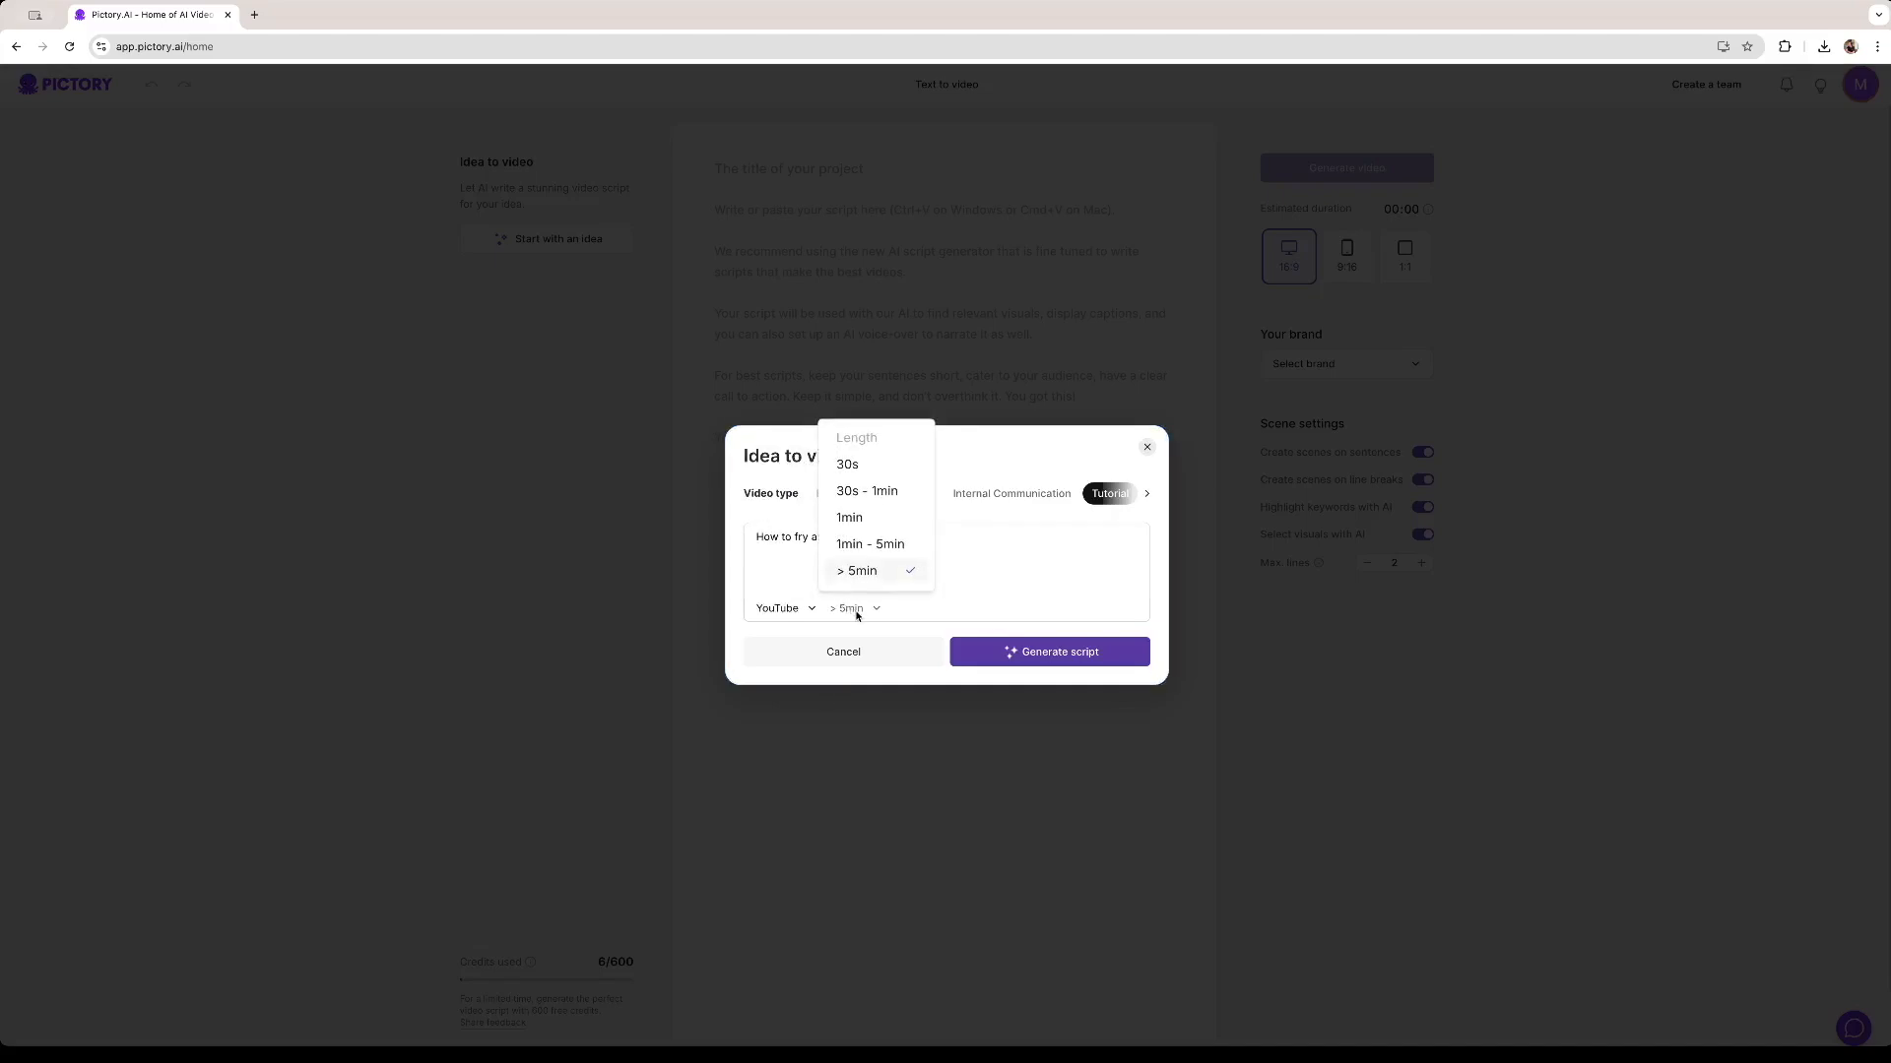
pyautogui.click(865, 519)
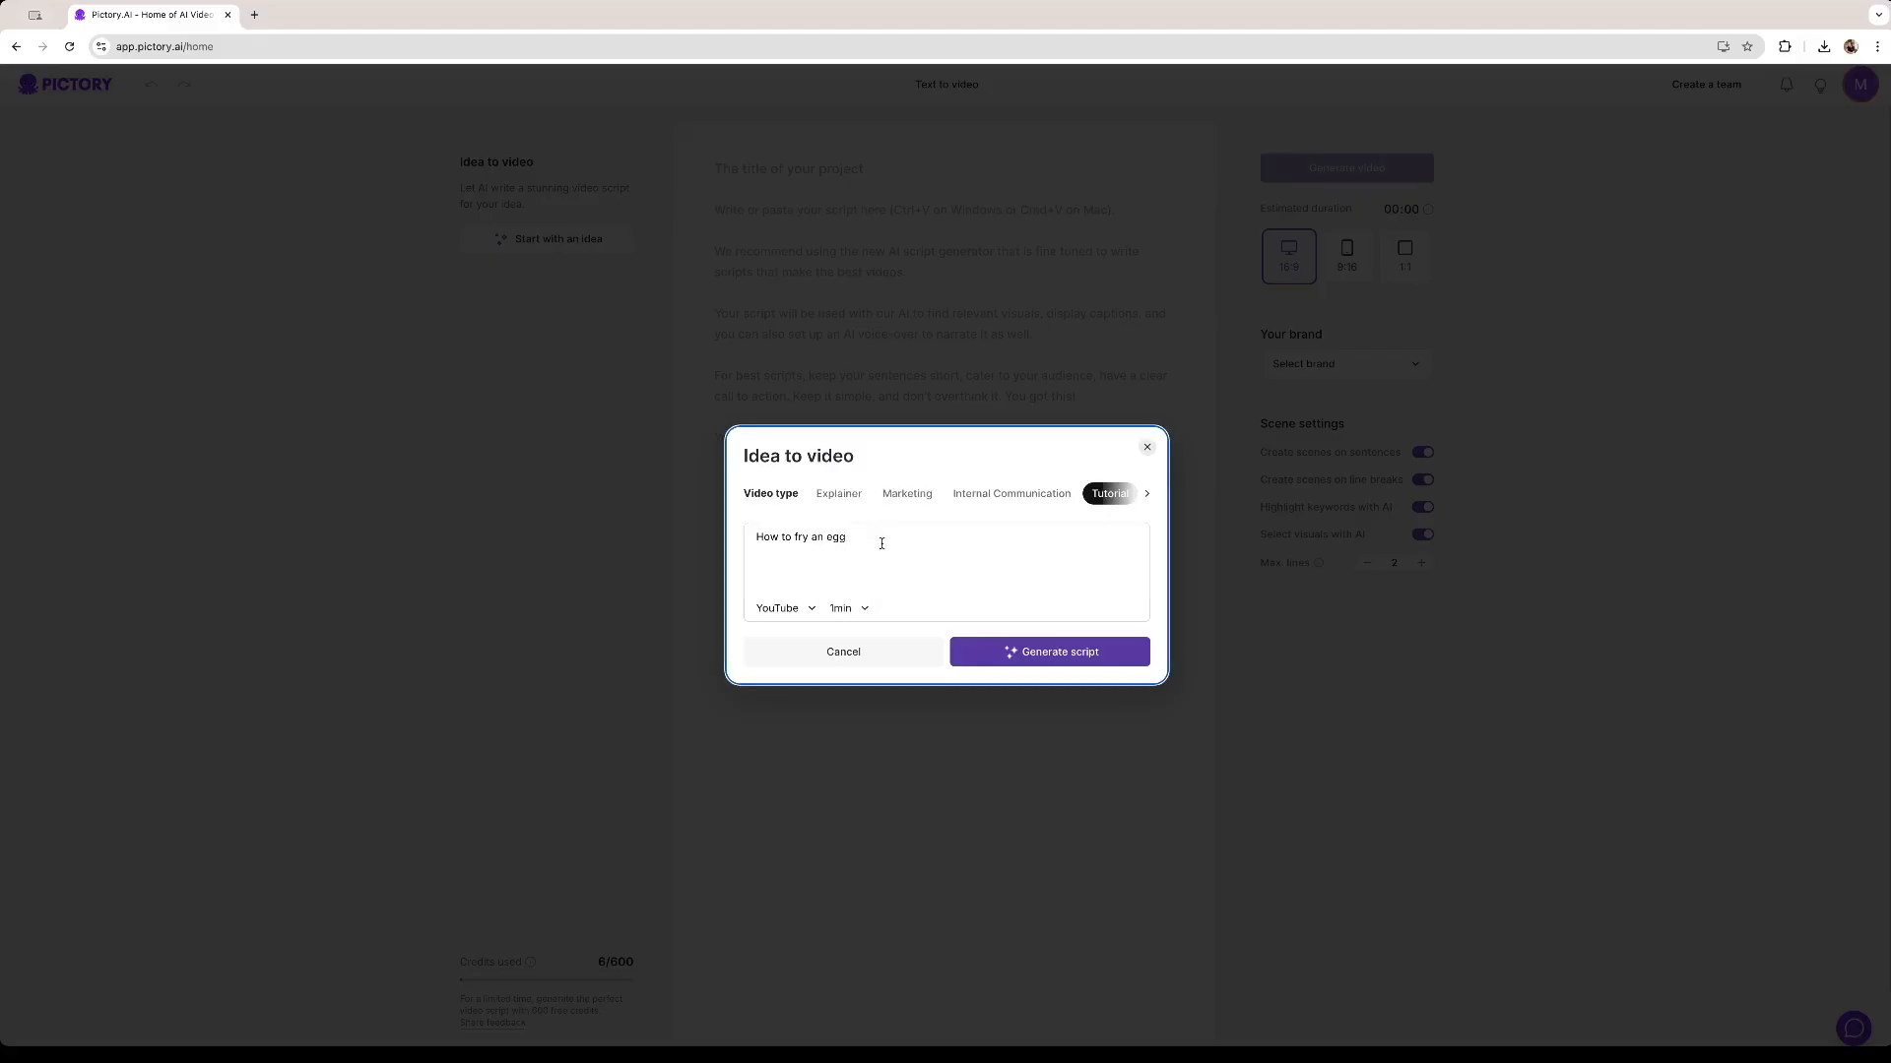
pyautogui.click(1039, 652)
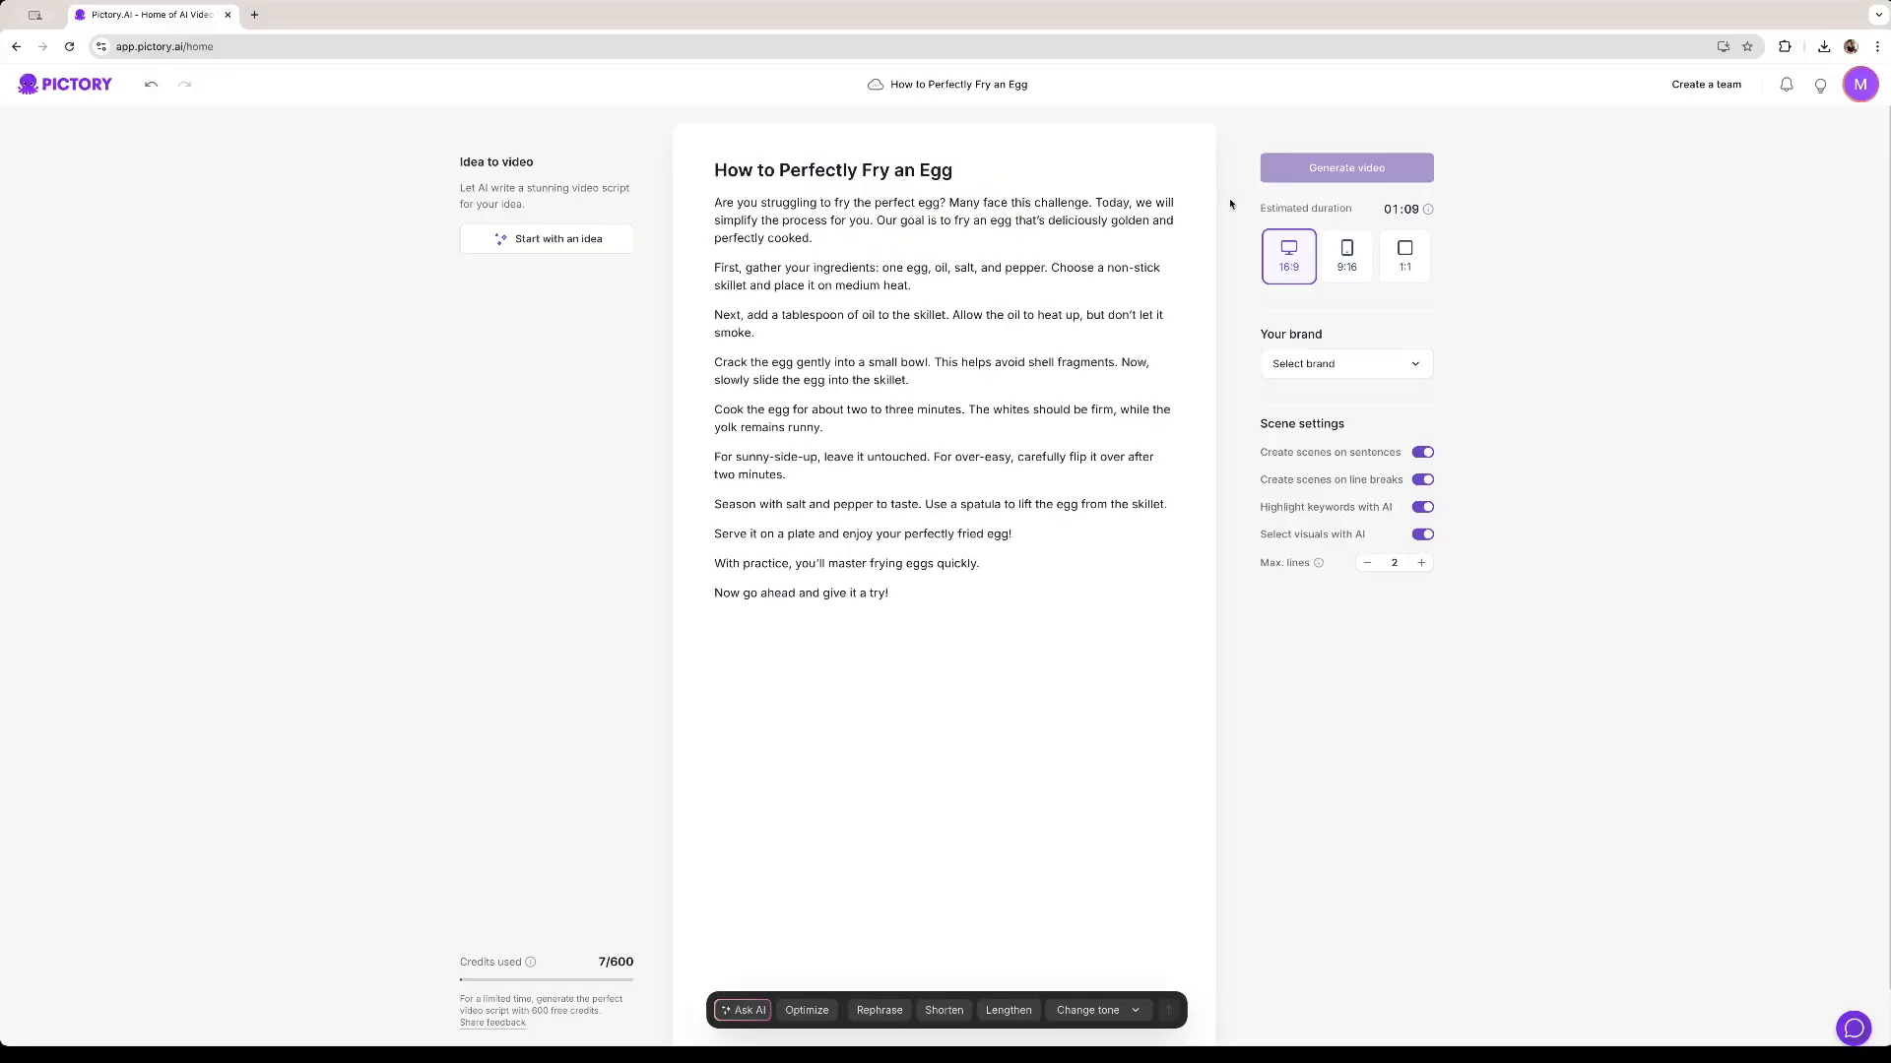
# Change the tone of the whole script body to Tutorial and replace the script with the rewritten version
pyautogui.click(717, 185)
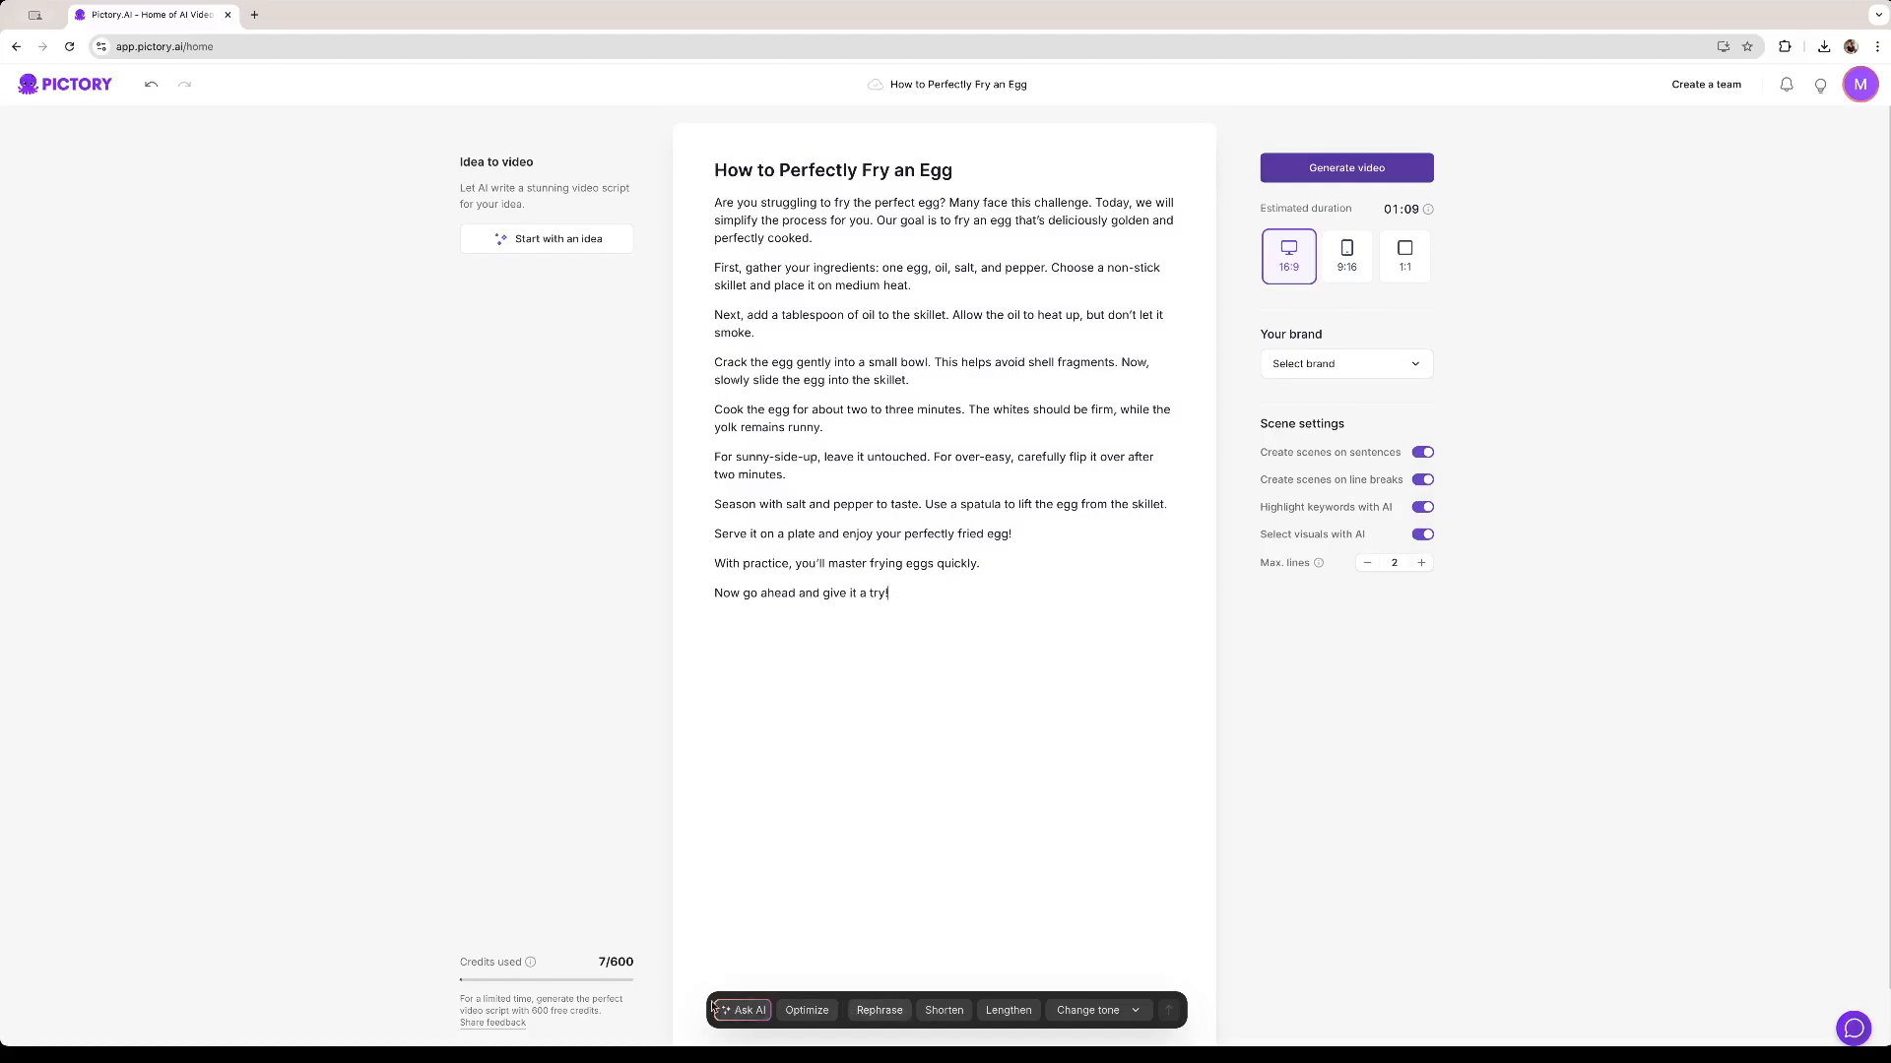
pyautogui.moveTo(876, 584); pyautogui.dragTo(694, 196)
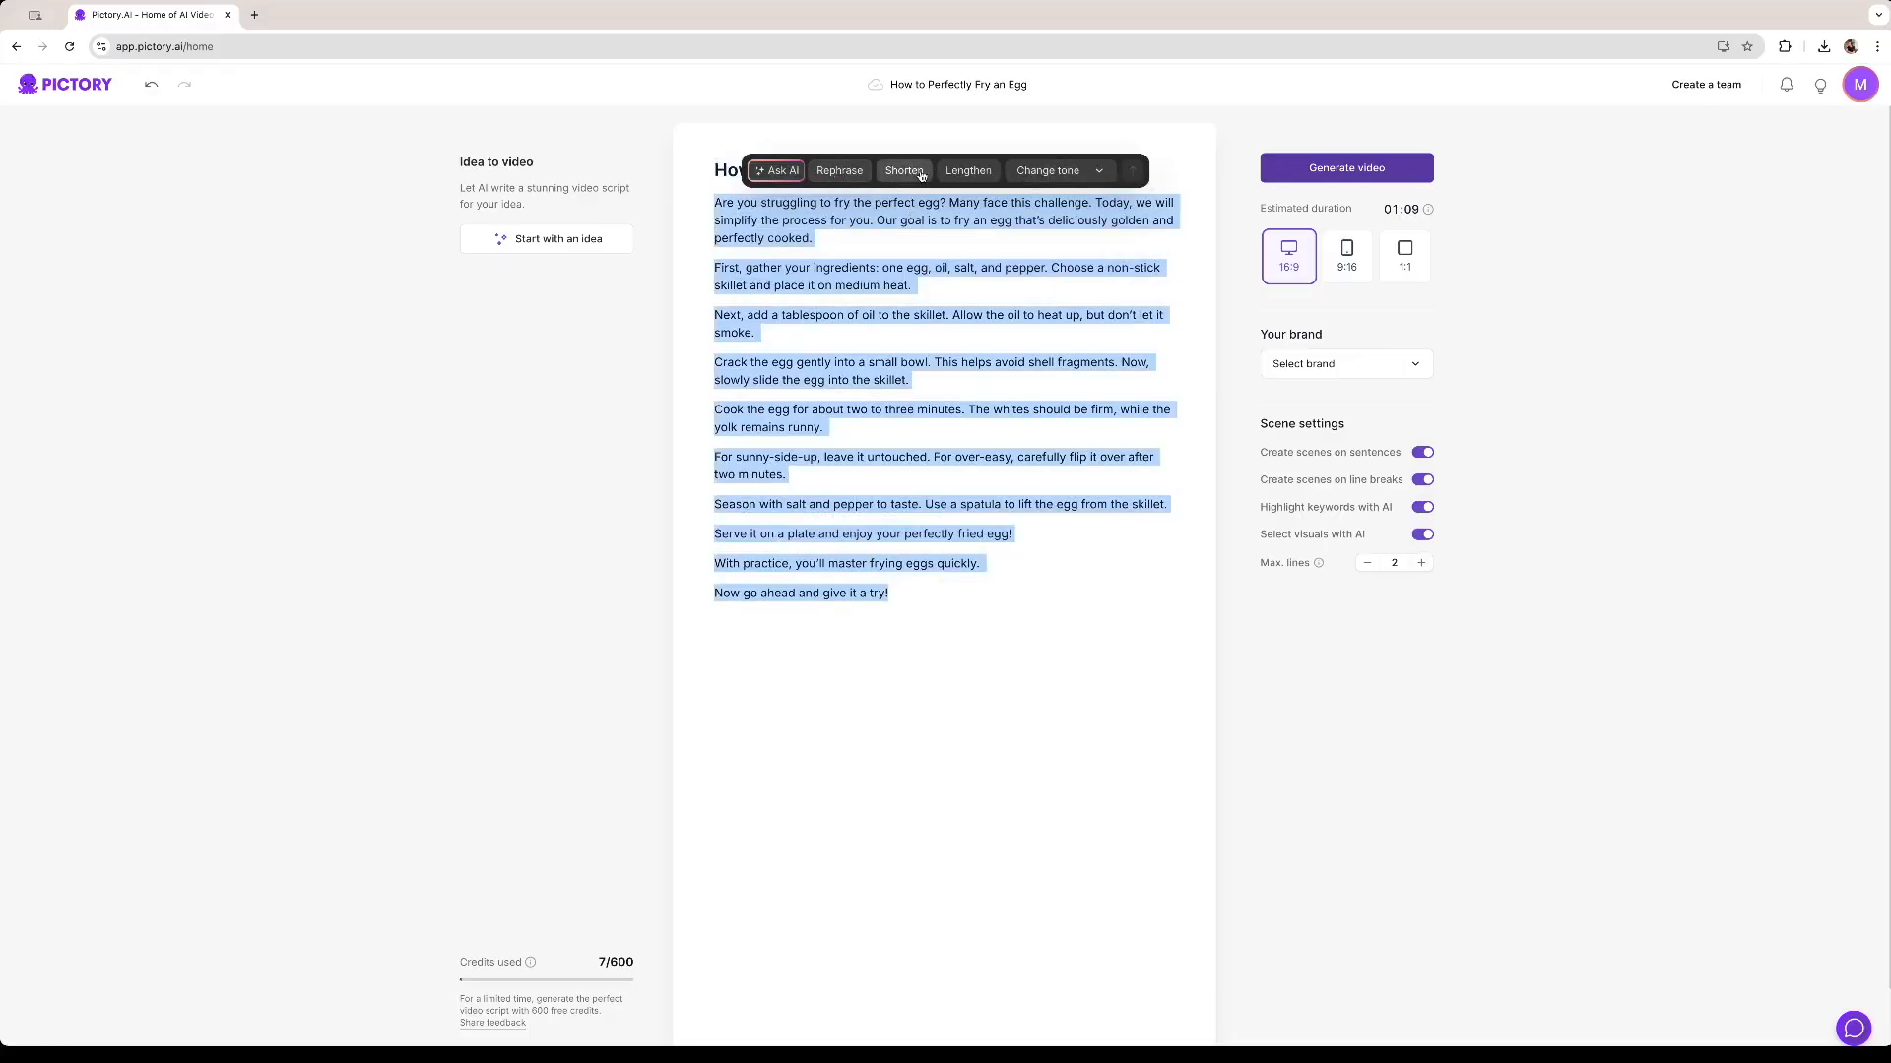
pyautogui.click(1050, 171)
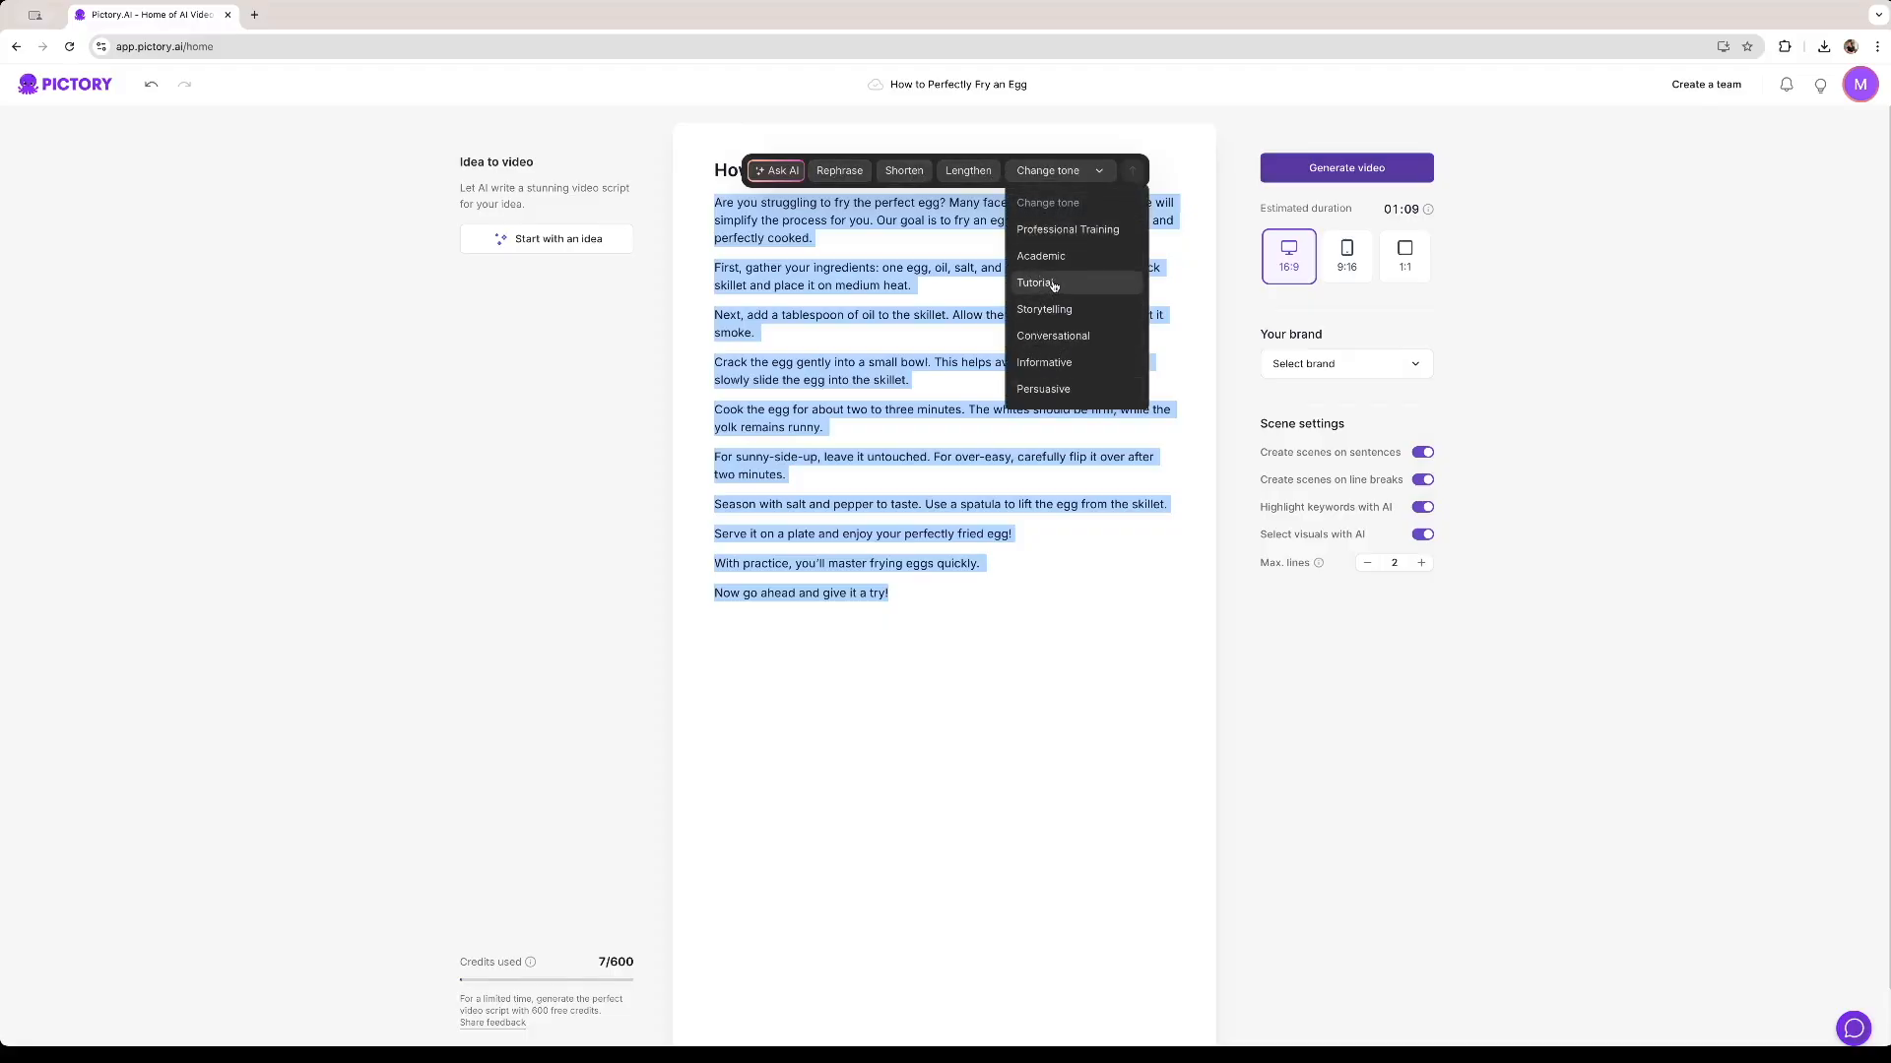
pyautogui.click(1052, 282)
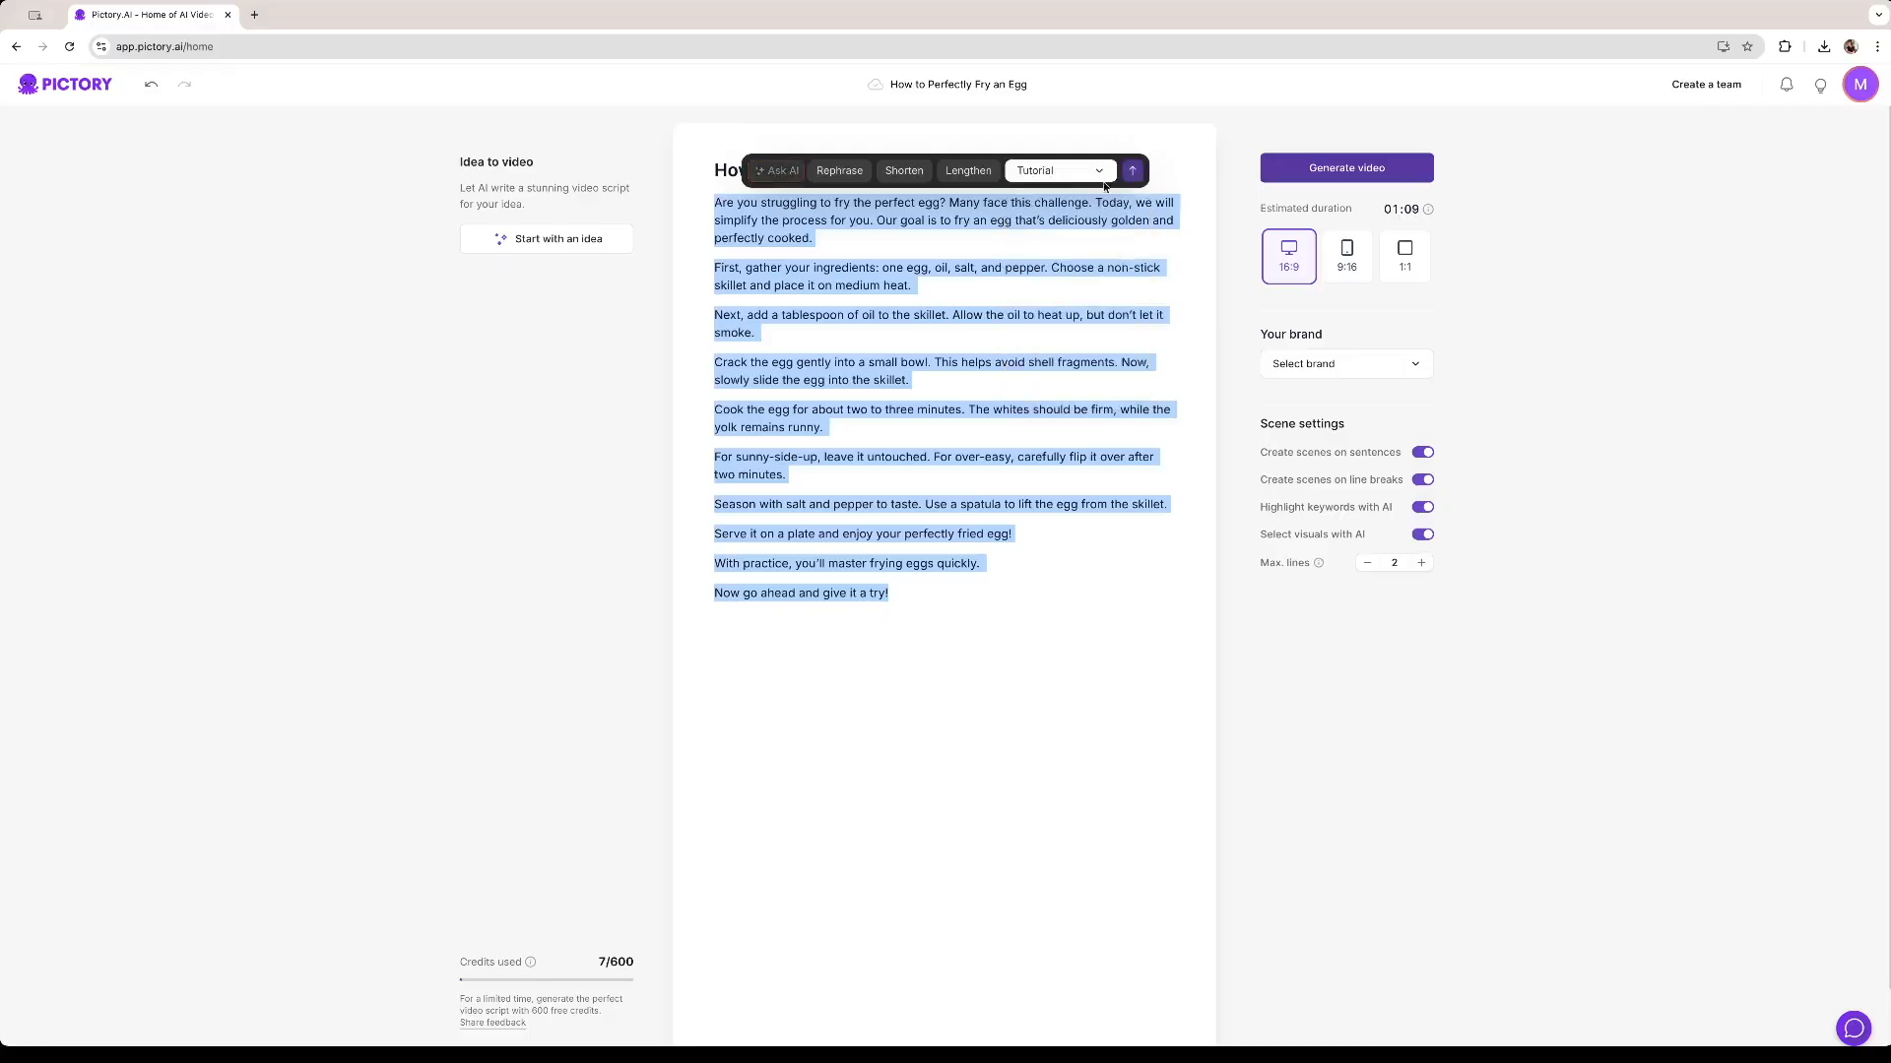
pyautogui.click(1135, 173)
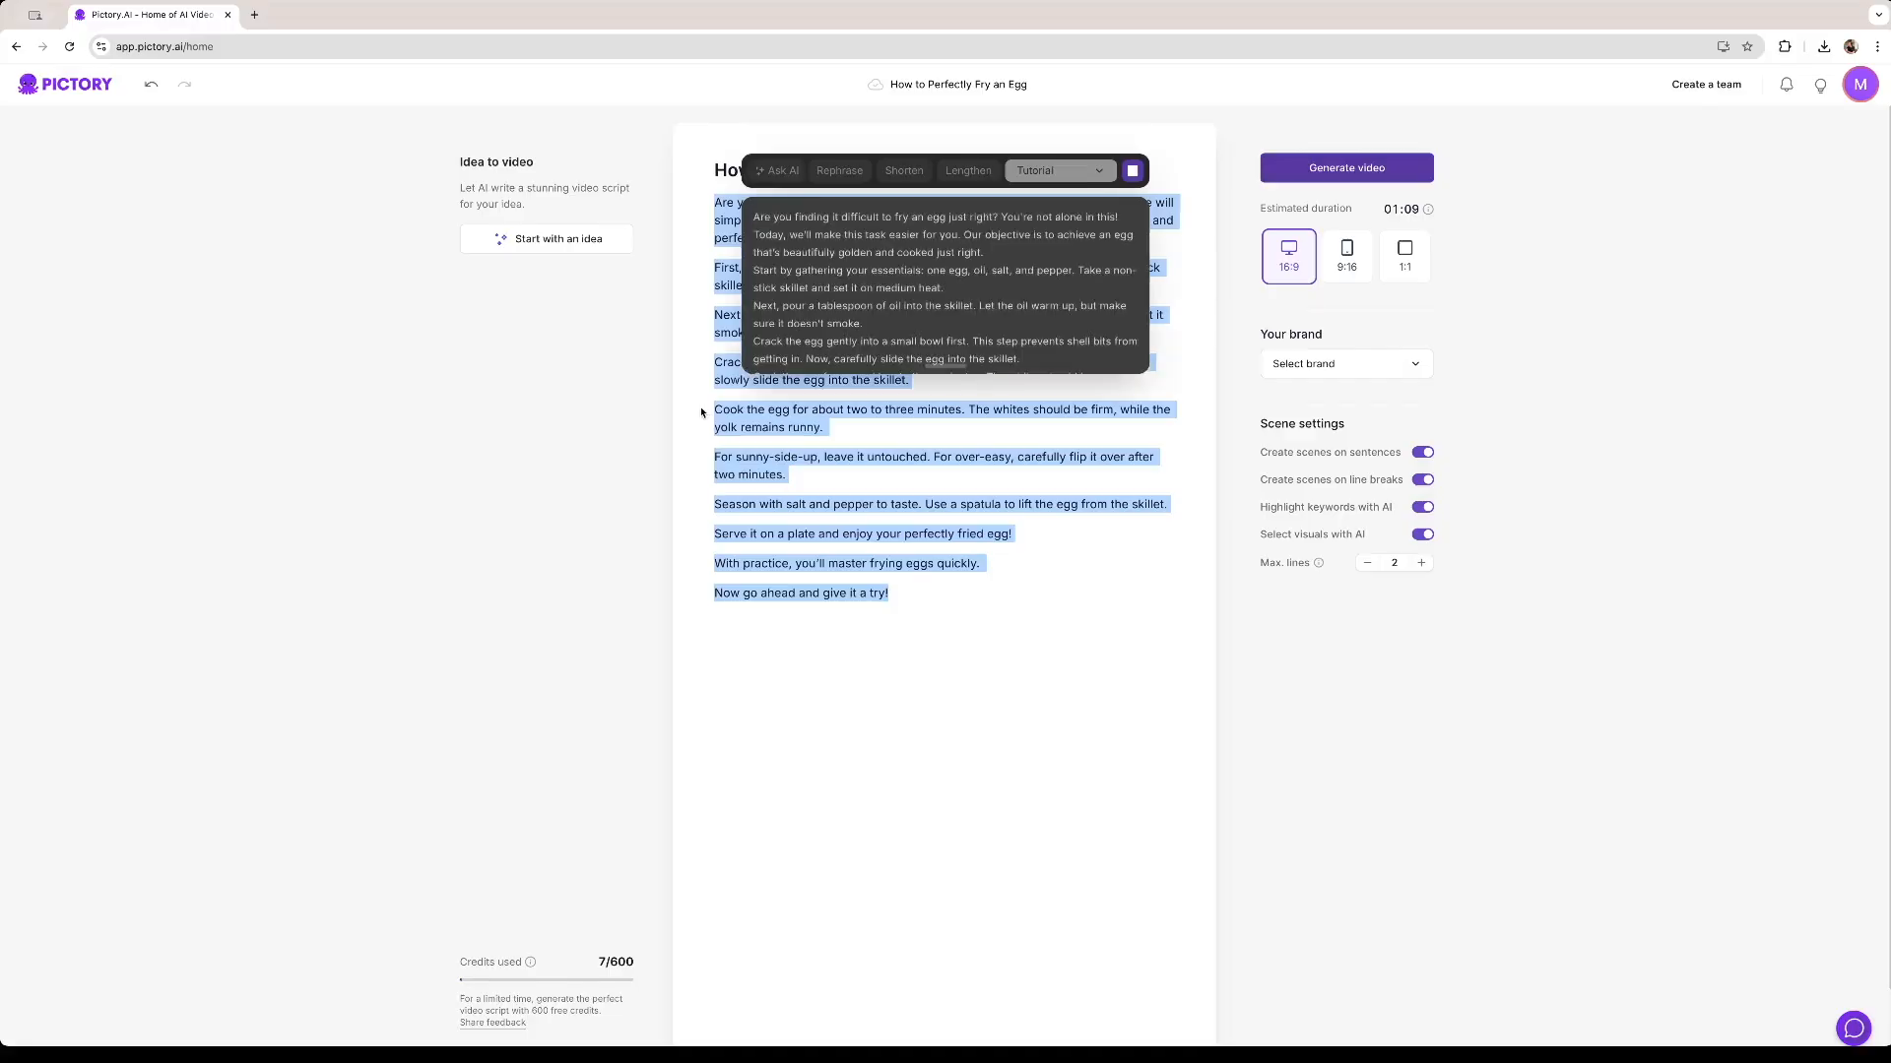
pyautogui.scroll(-4, 892, 305)
pyautogui.scroll(4, 896, 311)
pyautogui.click(793, 217)
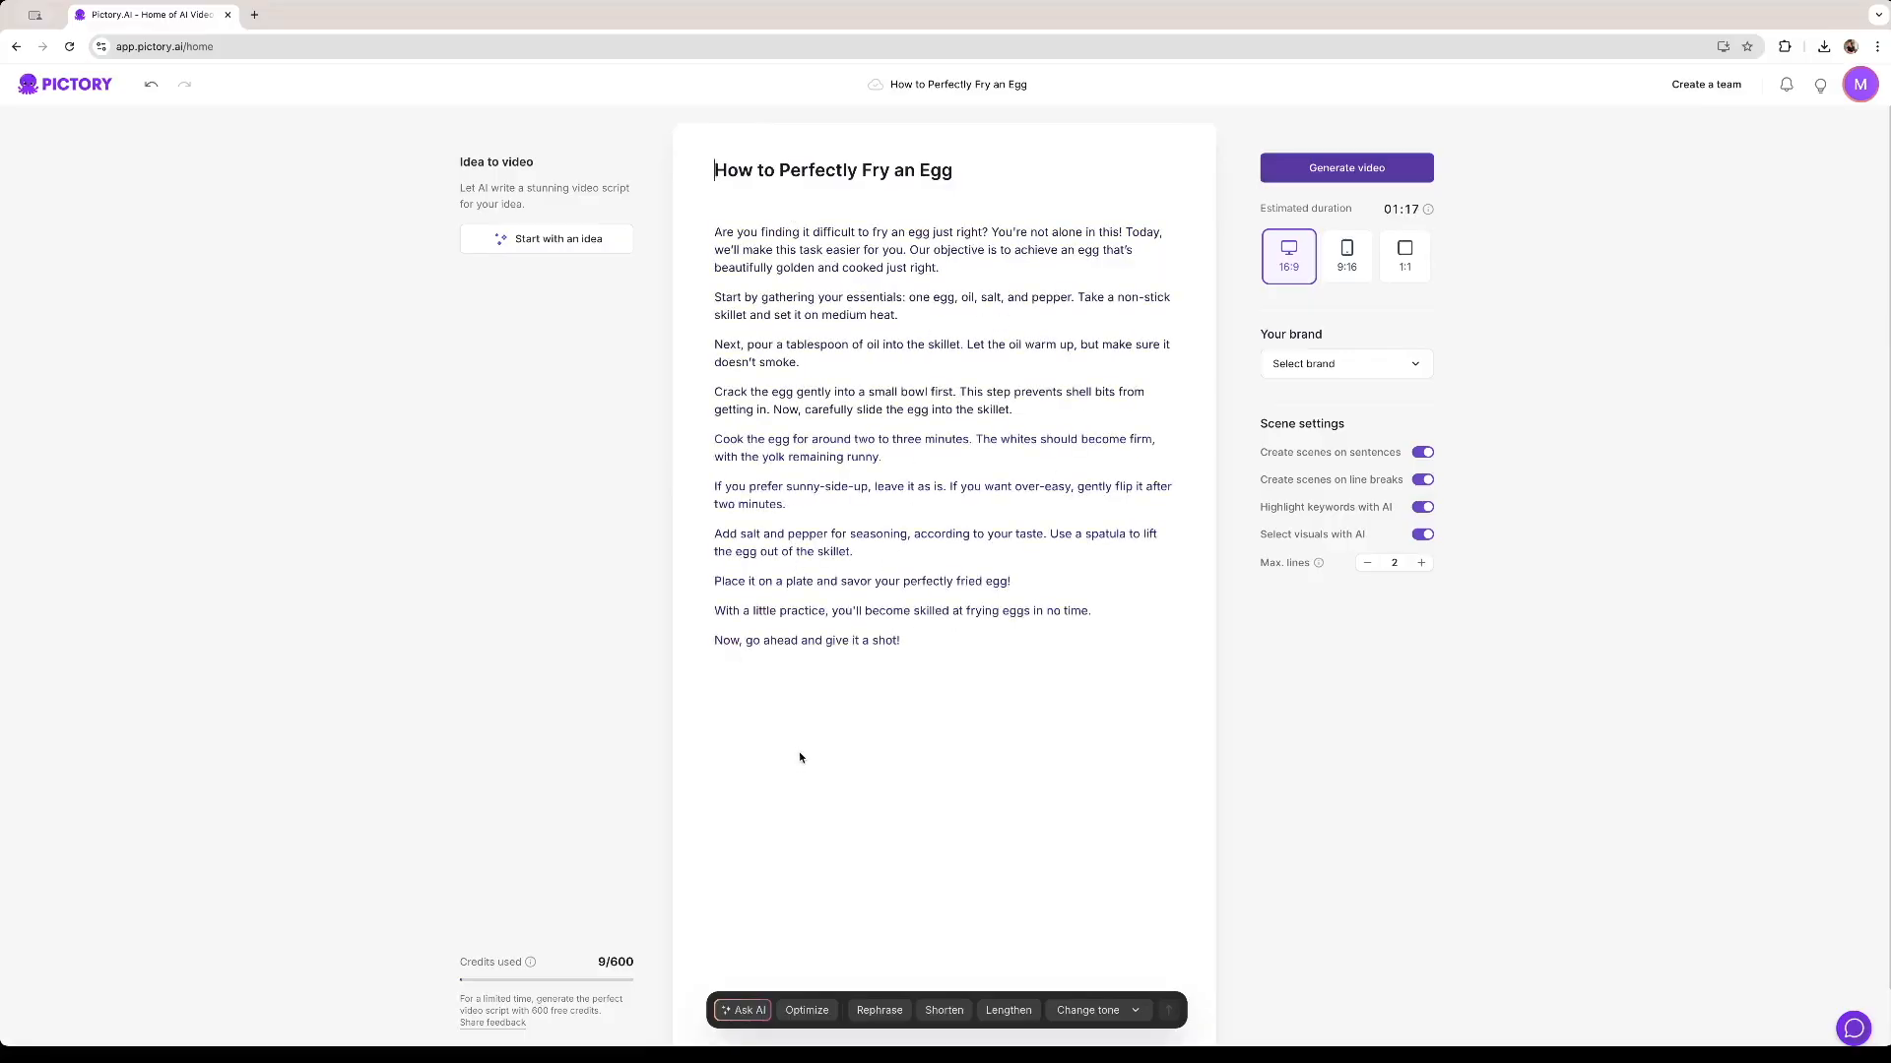
# Have the AI rewrite the whole script with the instruction "number the steps" and replace the script with its version
pyautogui.hotkey('ctrl', 'a')
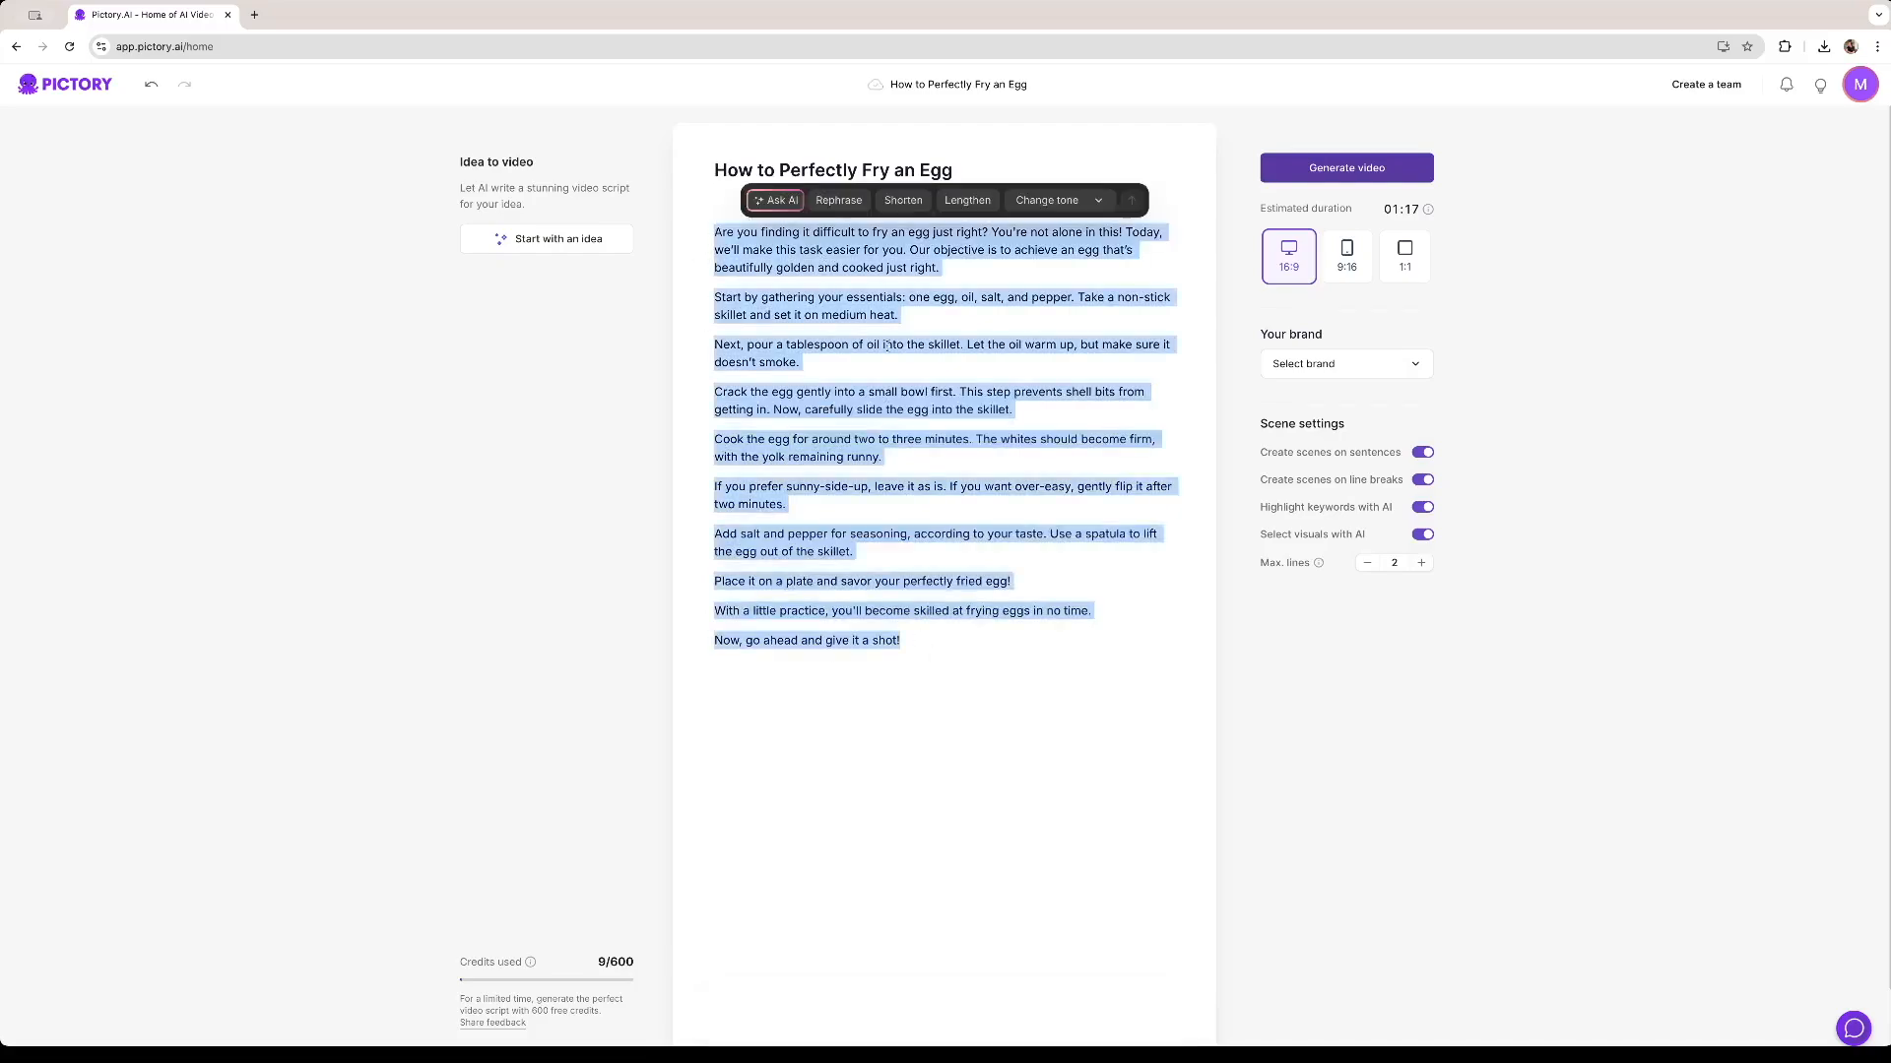
pyautogui.click(796, 201)
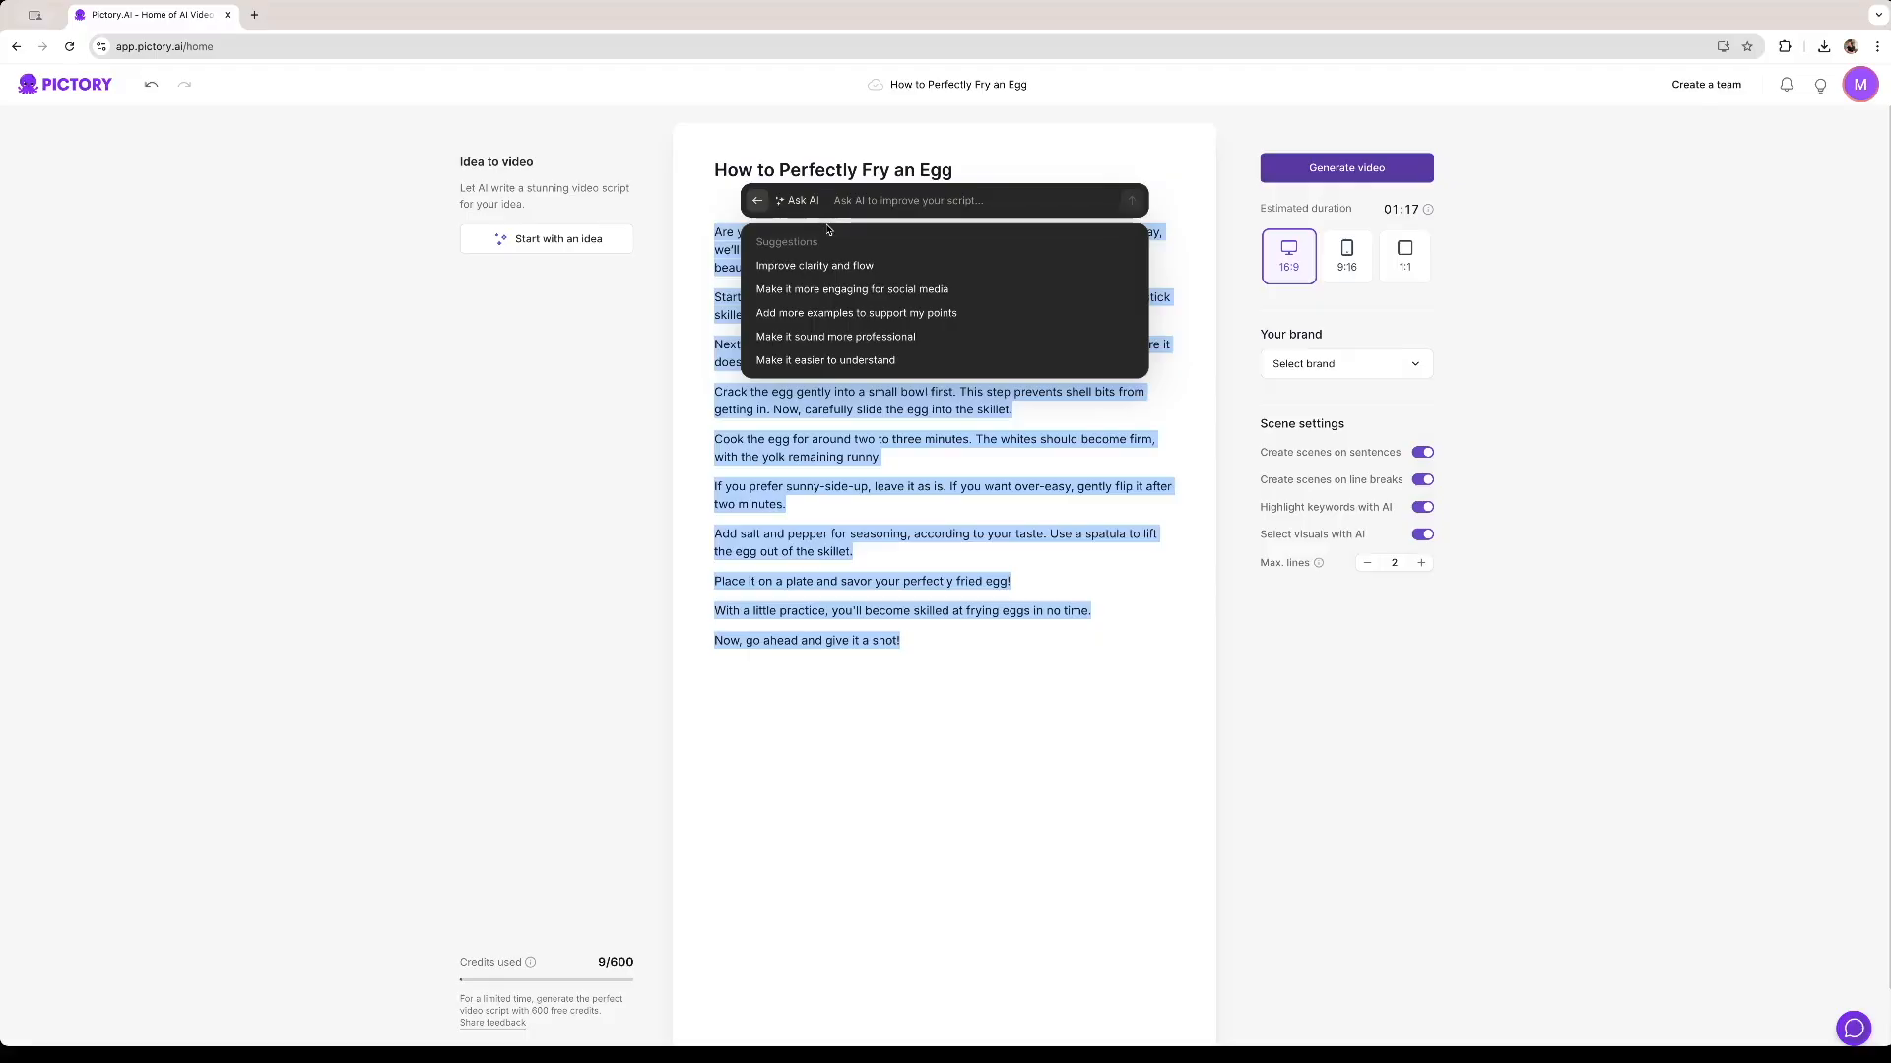
pyautogui.write('number the steps')
pyautogui.click(1131, 202)
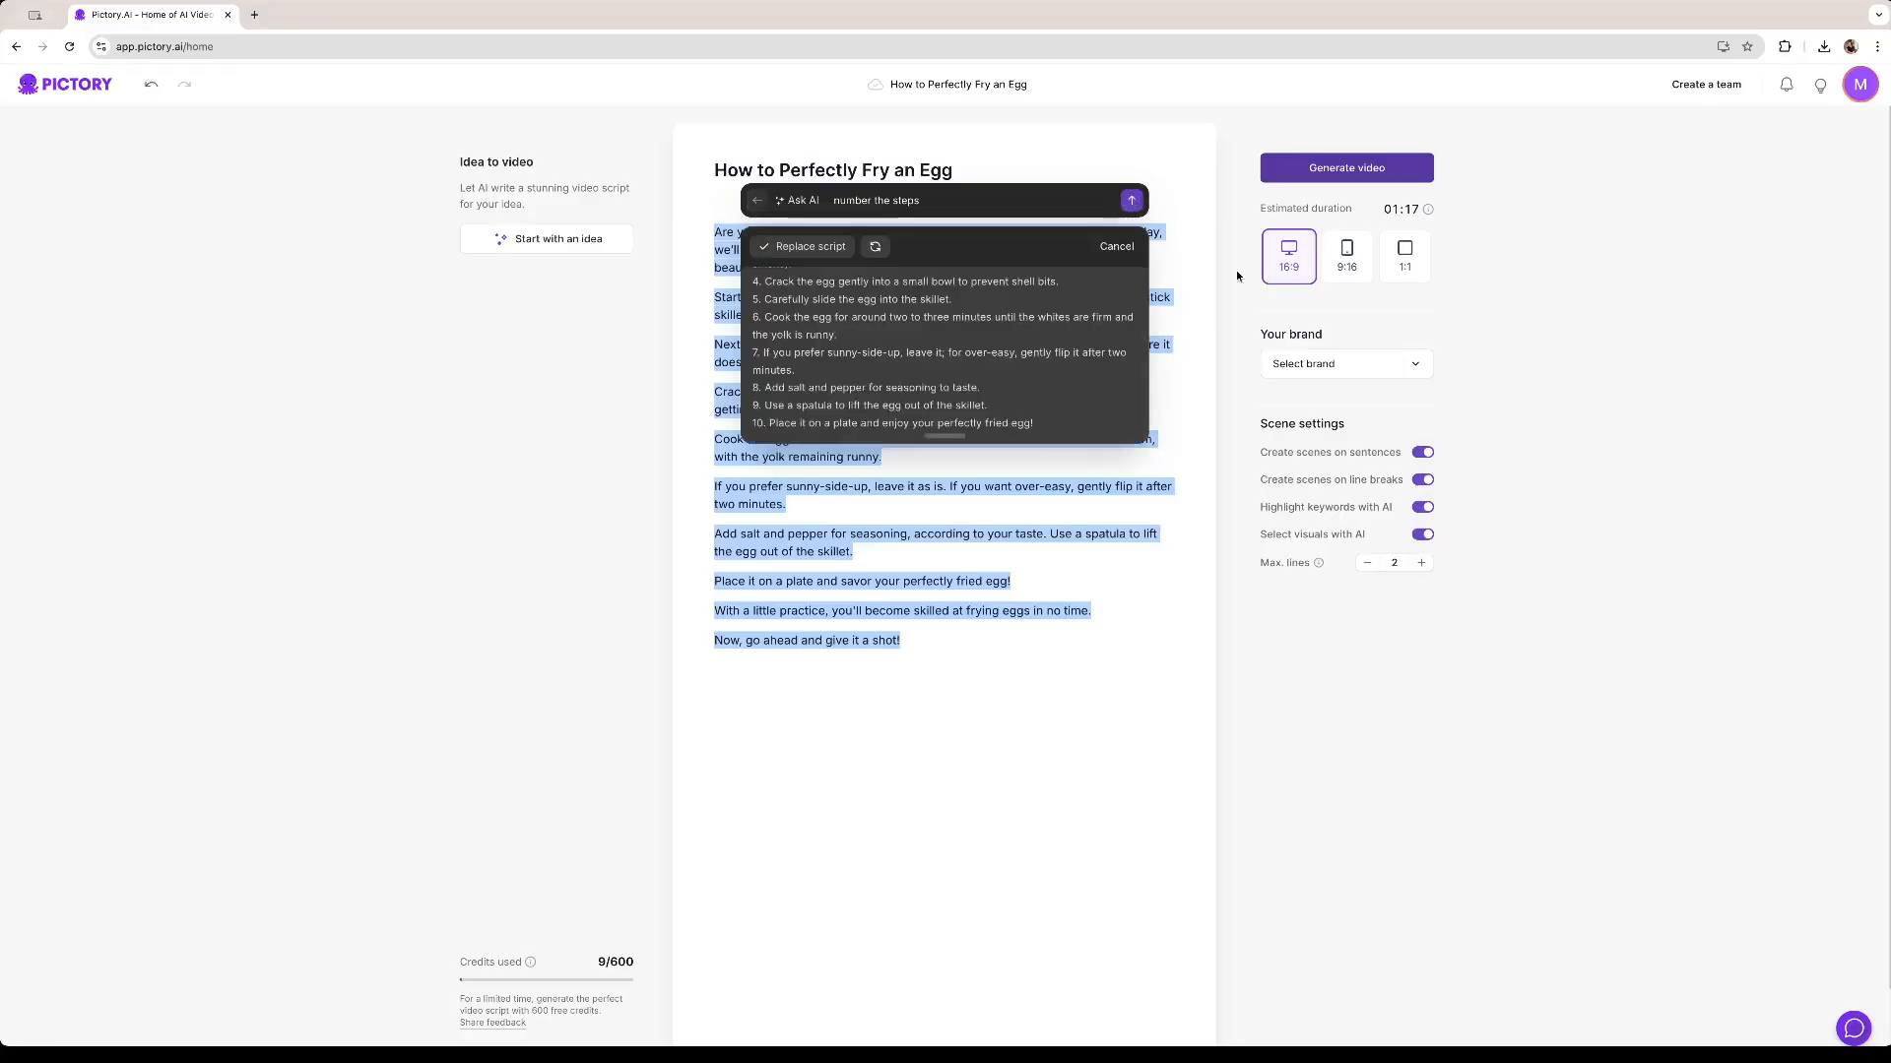
pyautogui.scroll(-2, 956, 360)
pyautogui.click(805, 247)
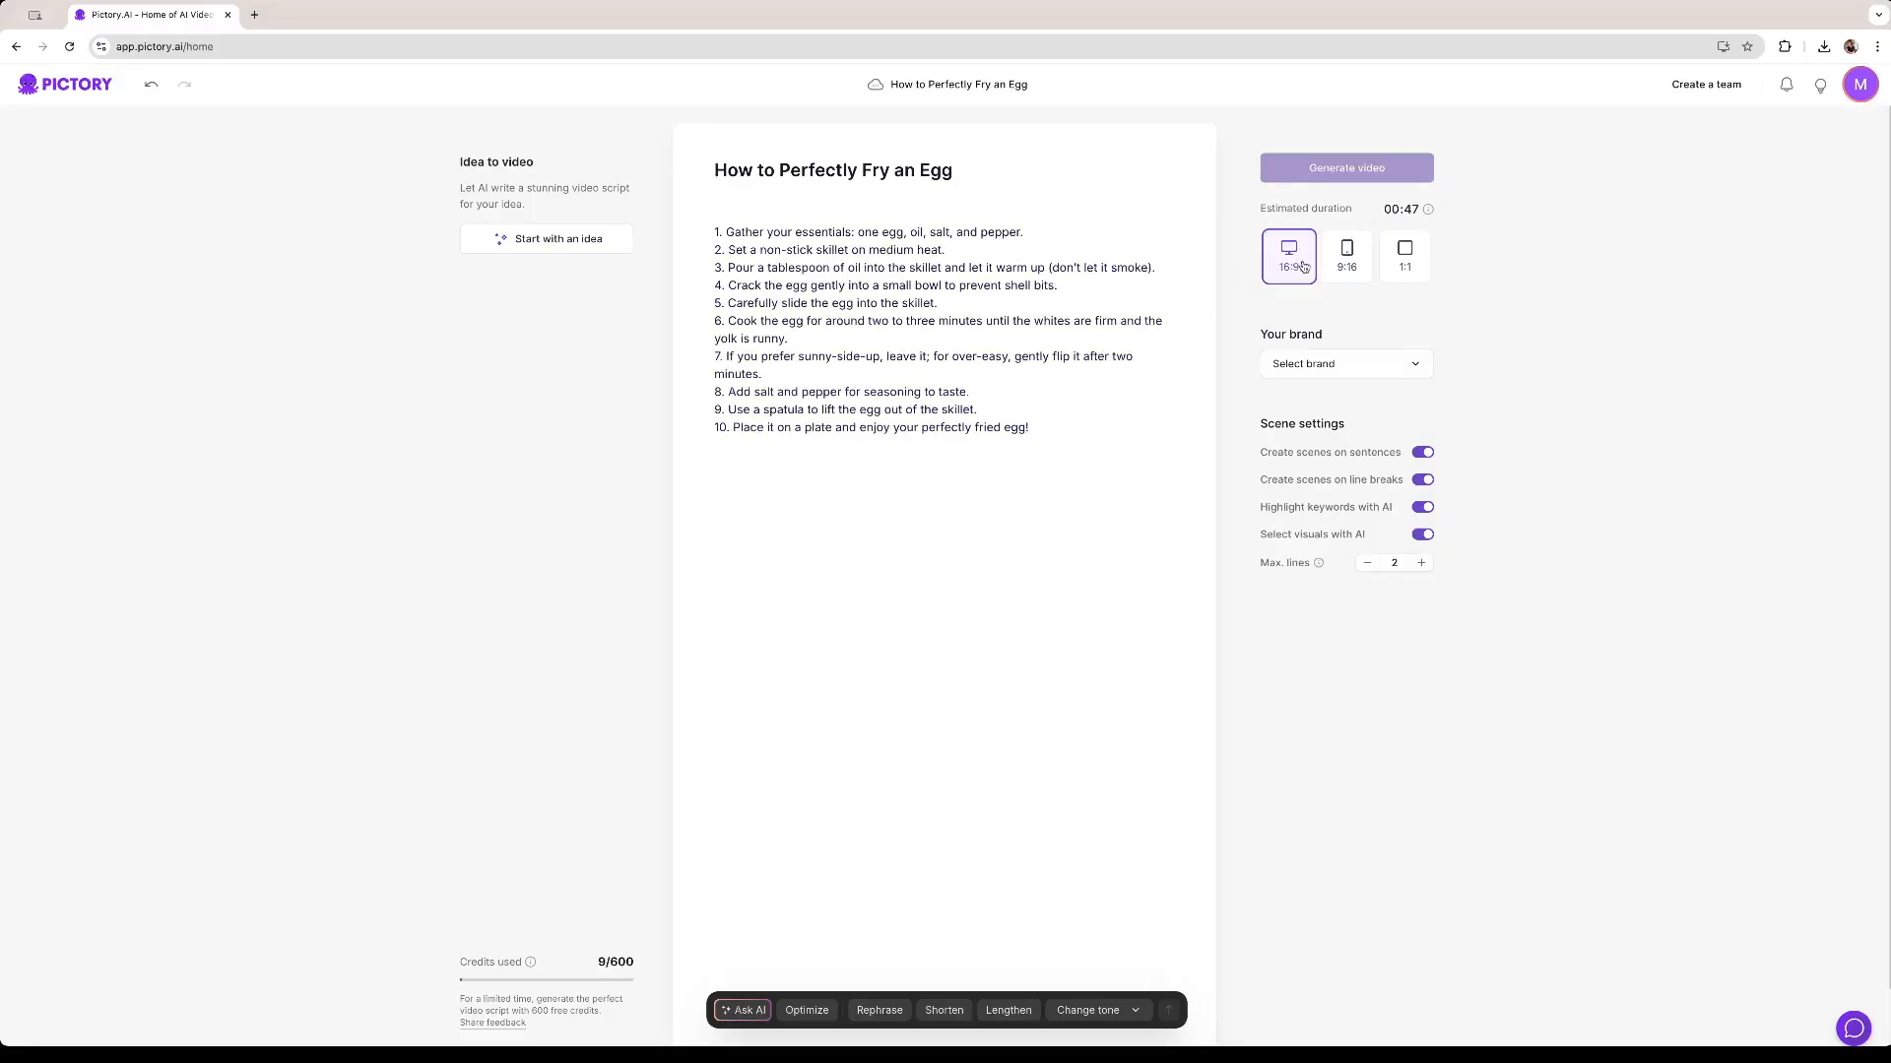
# Generate the video from the script in 16:9 format with the theme None
pyautogui.click(1347, 260)
pyautogui.click(1386, 266)
pyautogui.click(1298, 262)
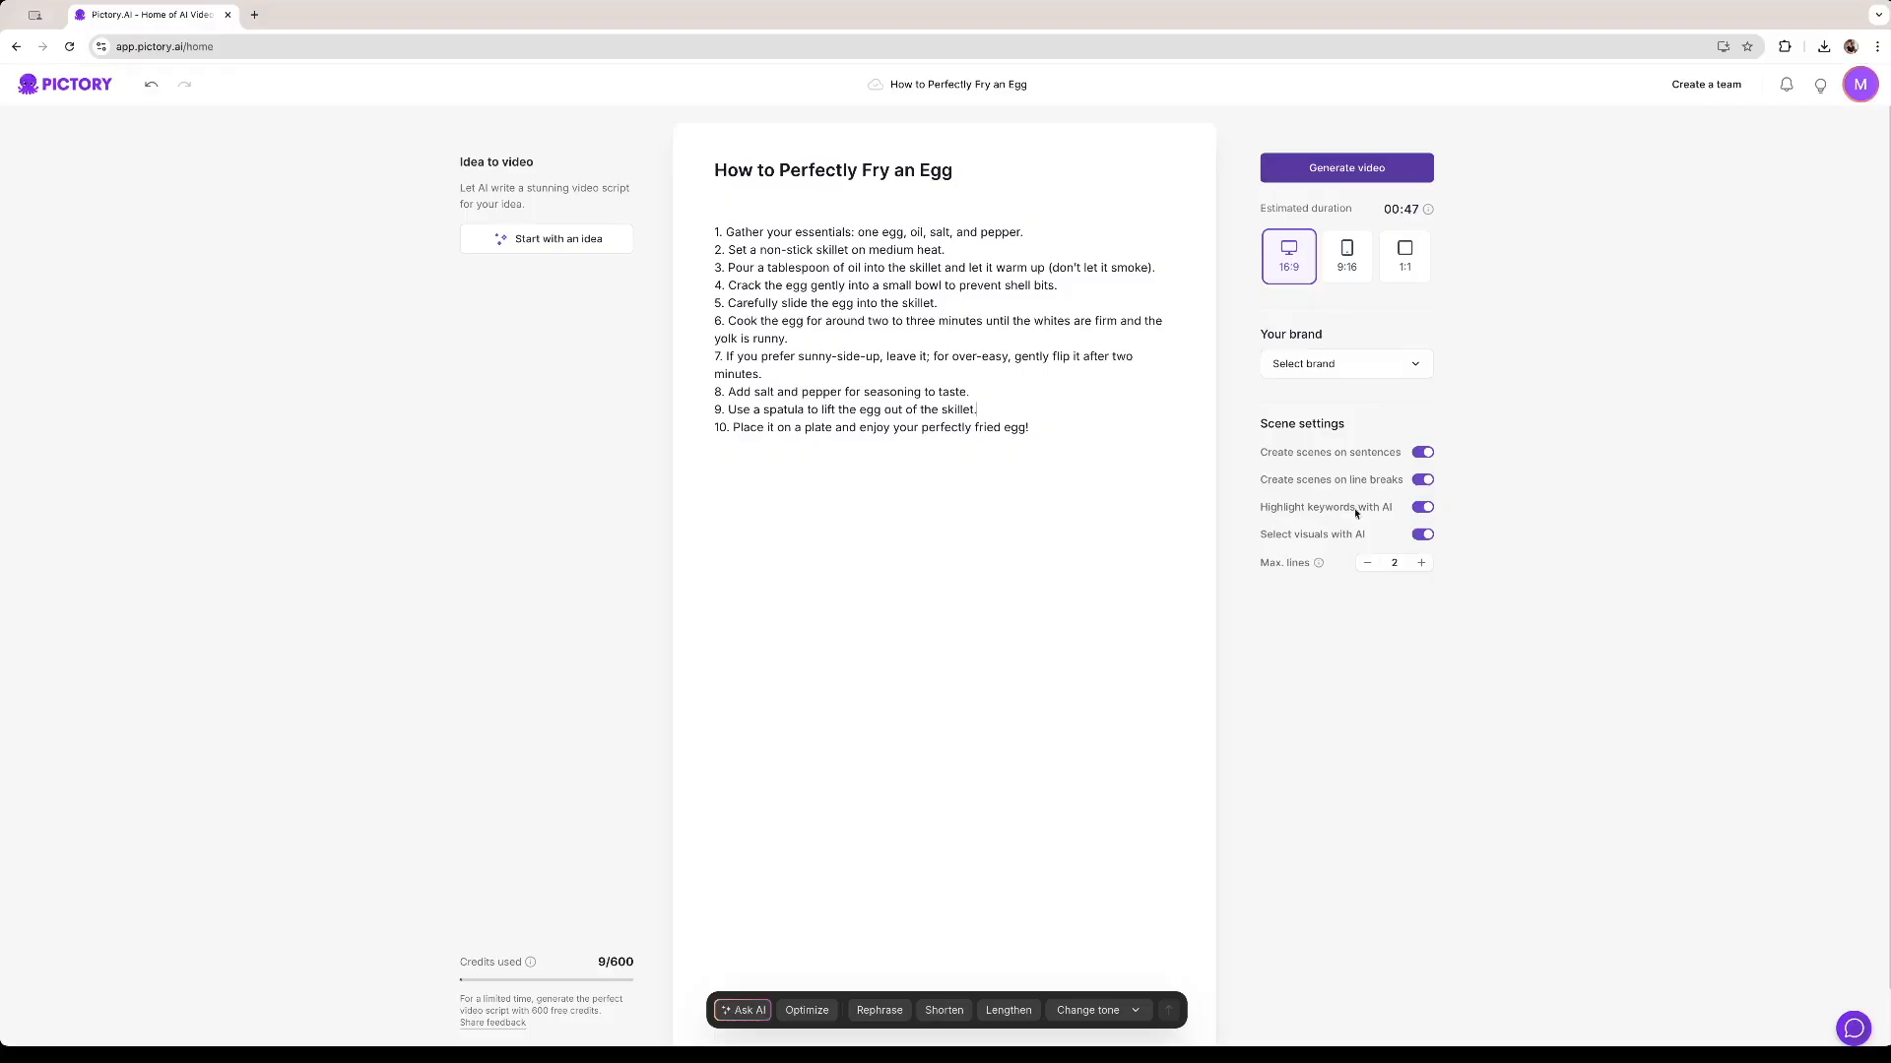
pyautogui.click(1343, 177)
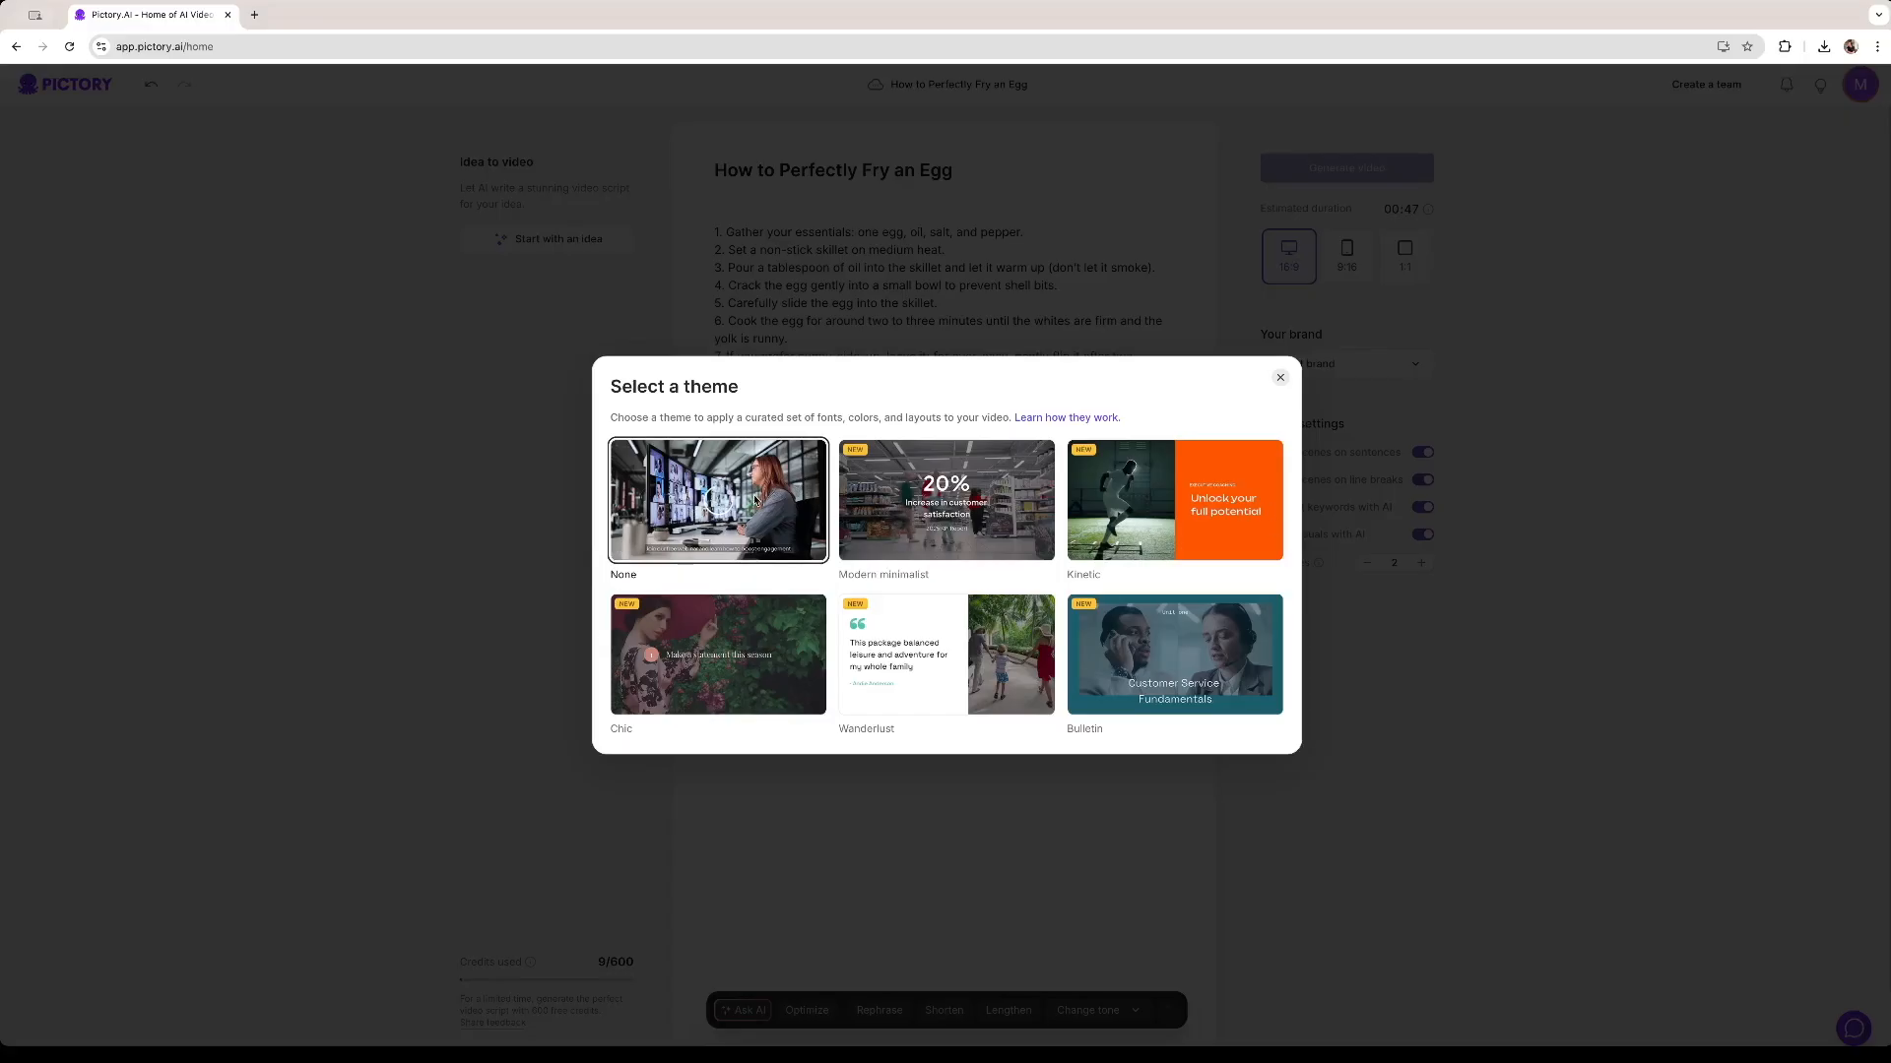
pyautogui.click(716, 509)
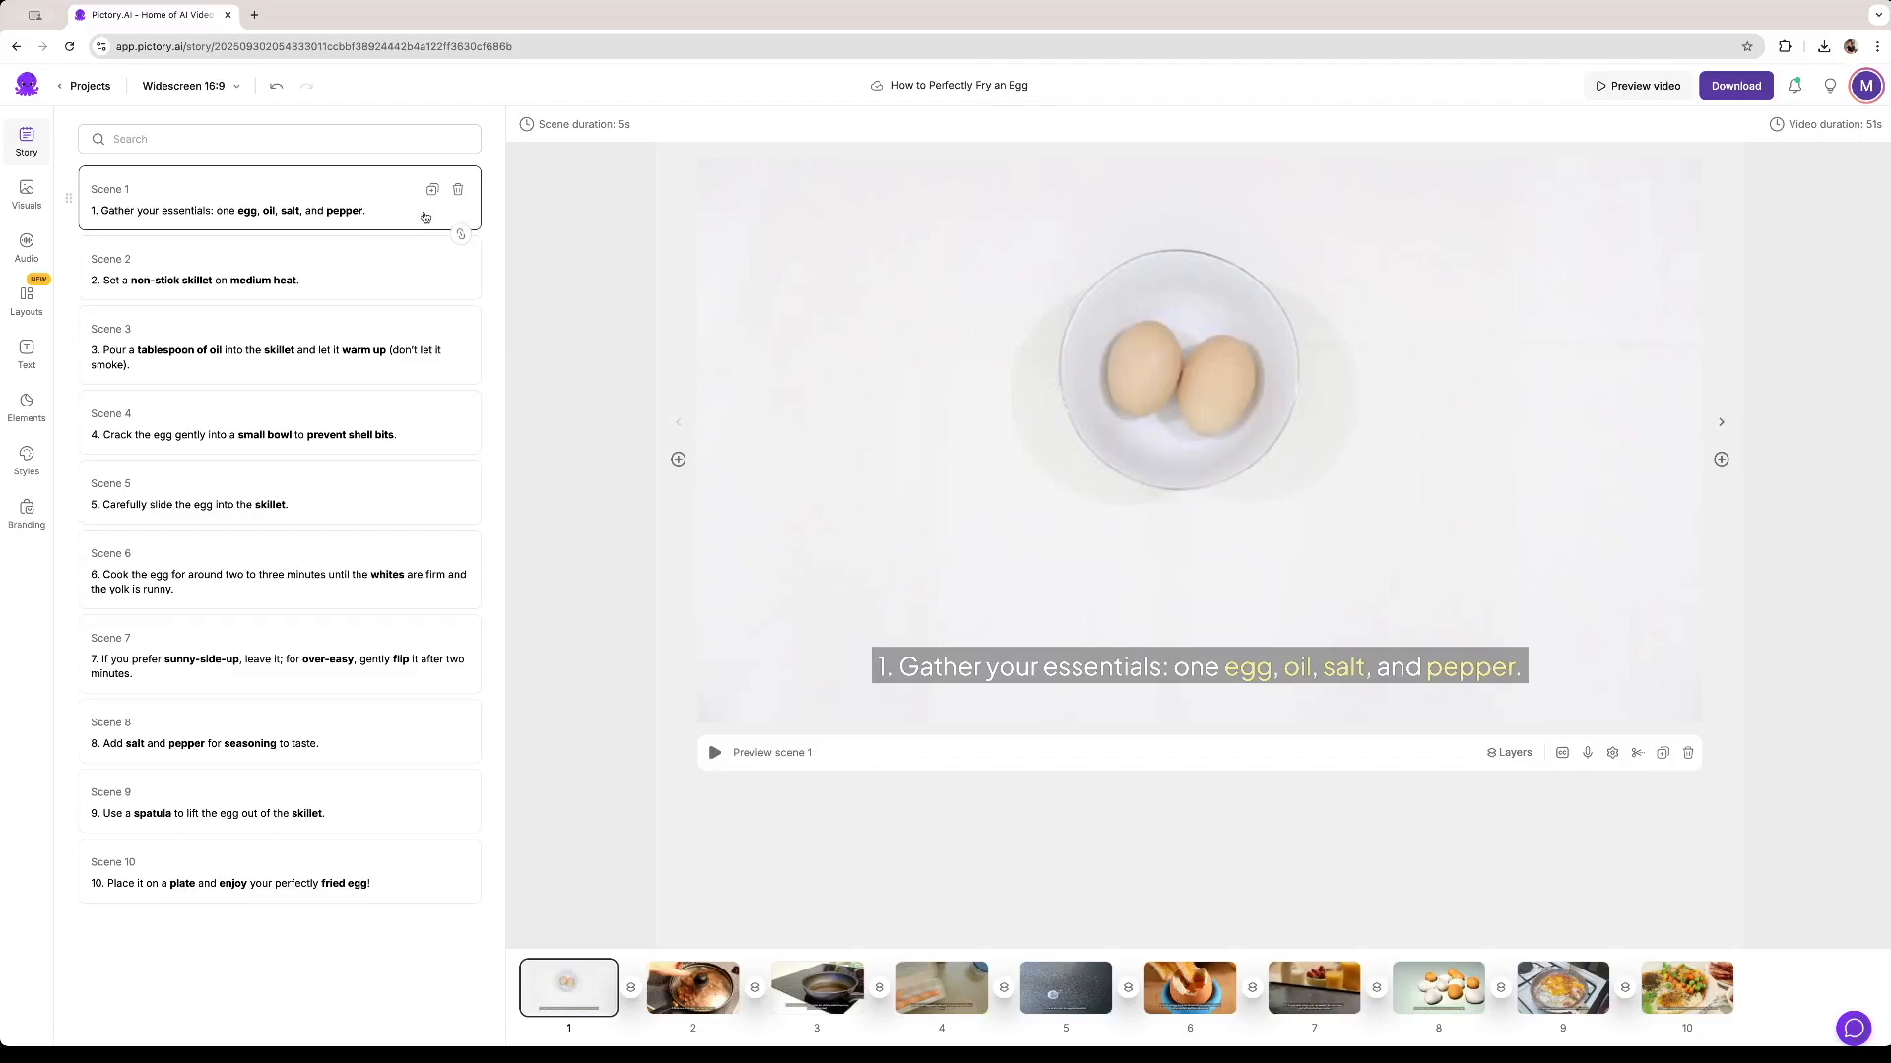
# Look through the visuals and captions of scenes 2 to 5
pyautogui.click(399, 272)
pyautogui.click(335, 355)
pyautogui.click(323, 411)
pyautogui.click(246, 495)
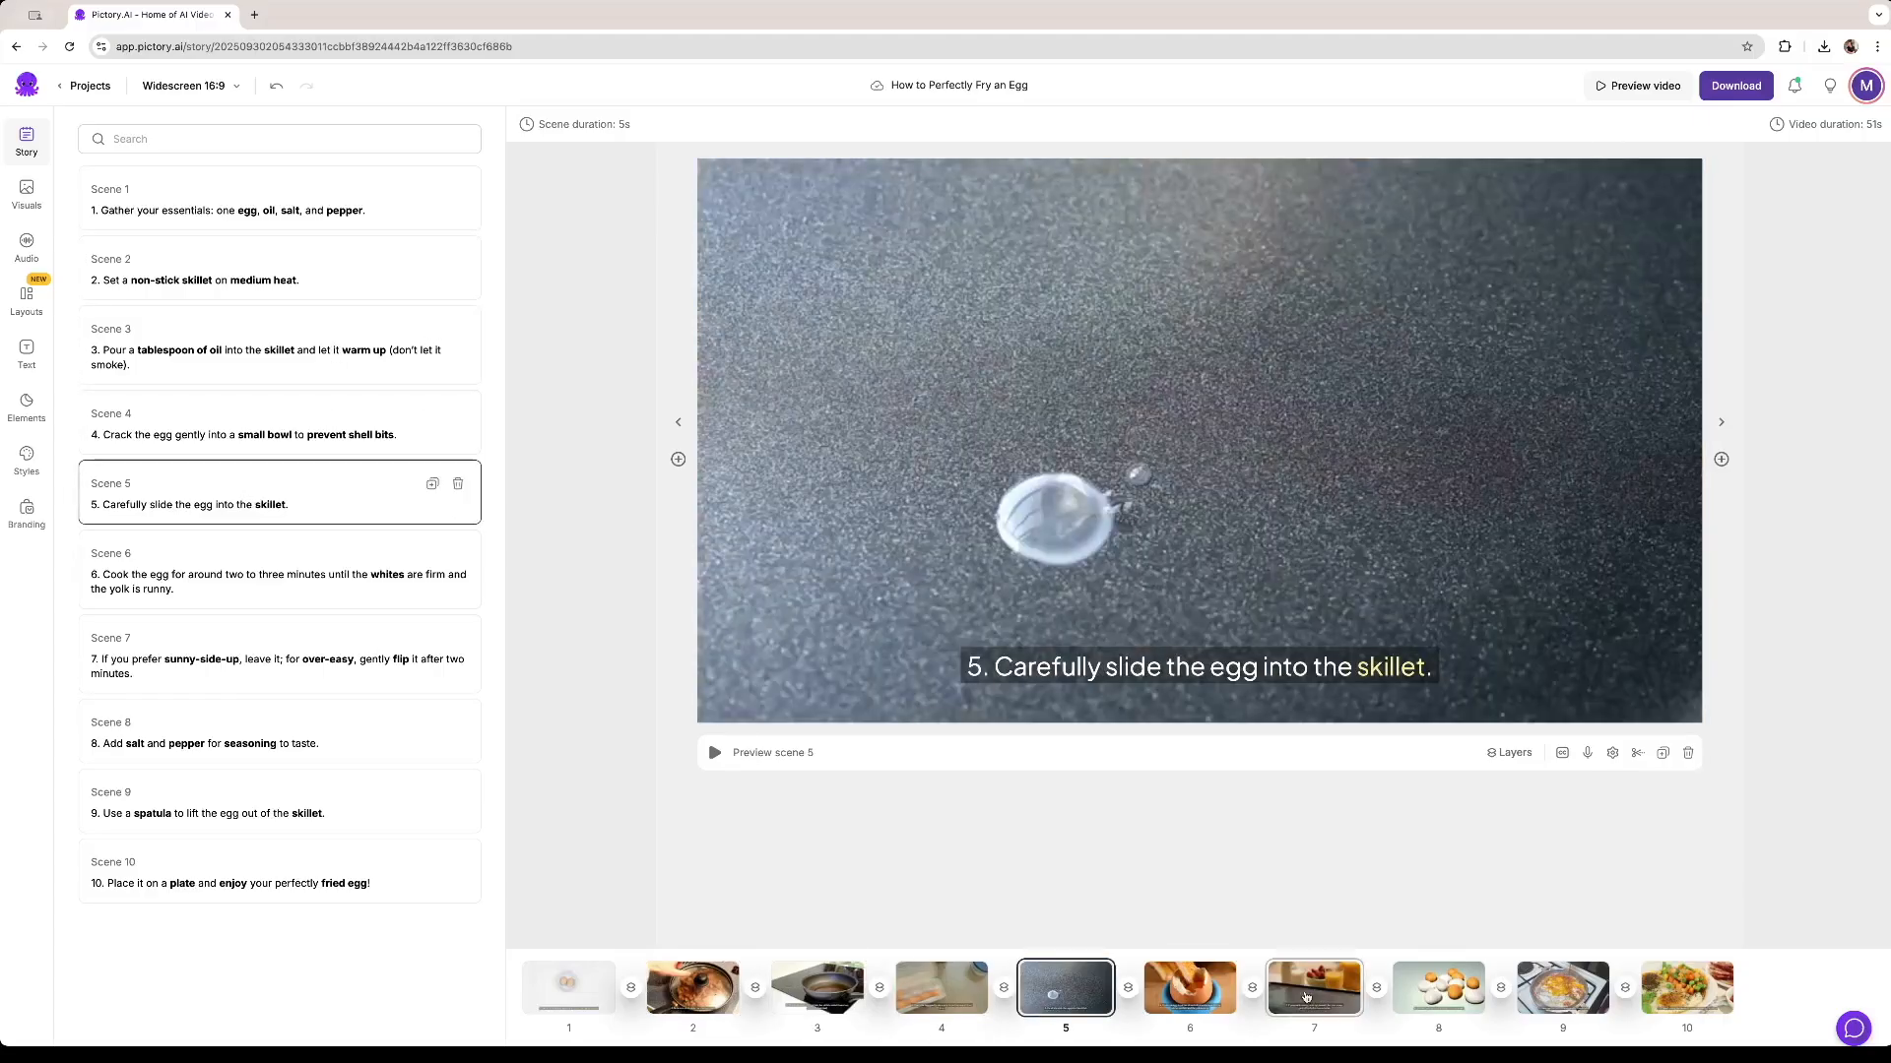
# Link scene 1 to scene 2 so they share a visual, unlink them again, and compare both scenes
pyautogui.click(375, 214)
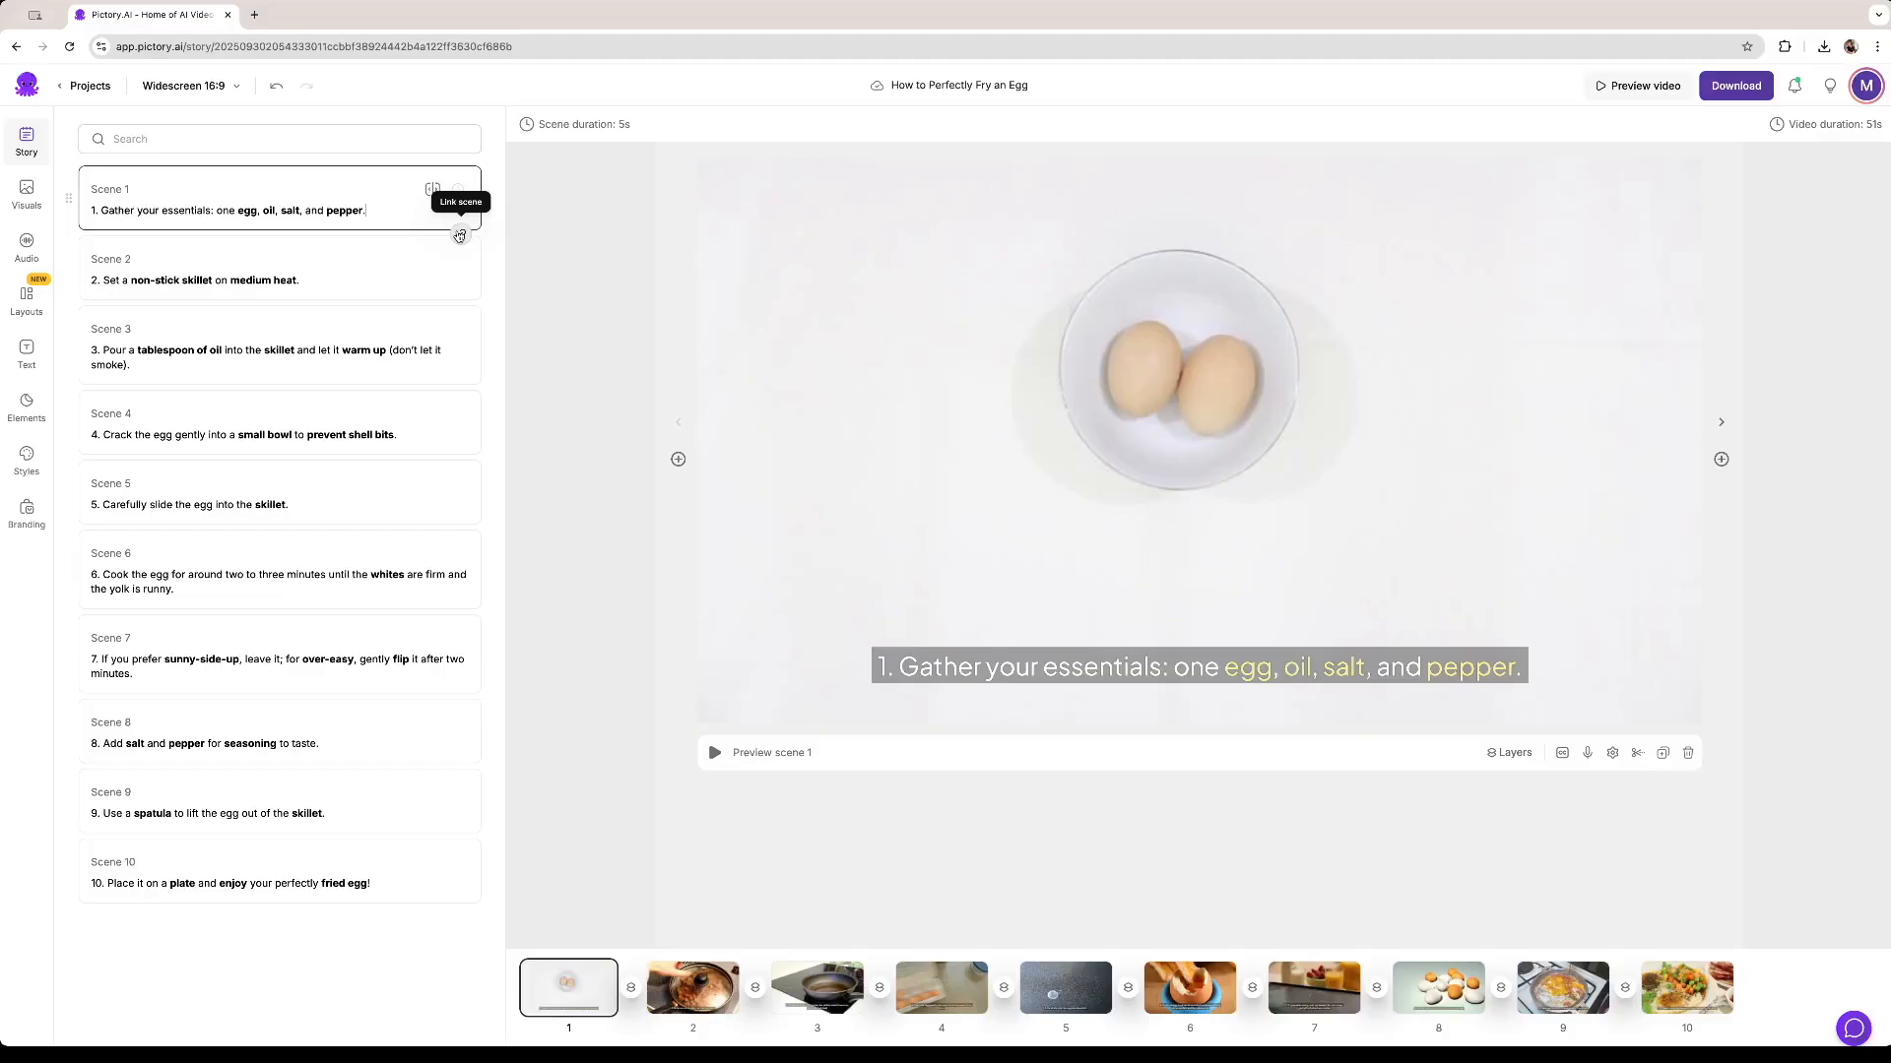
pyautogui.click(459, 234)
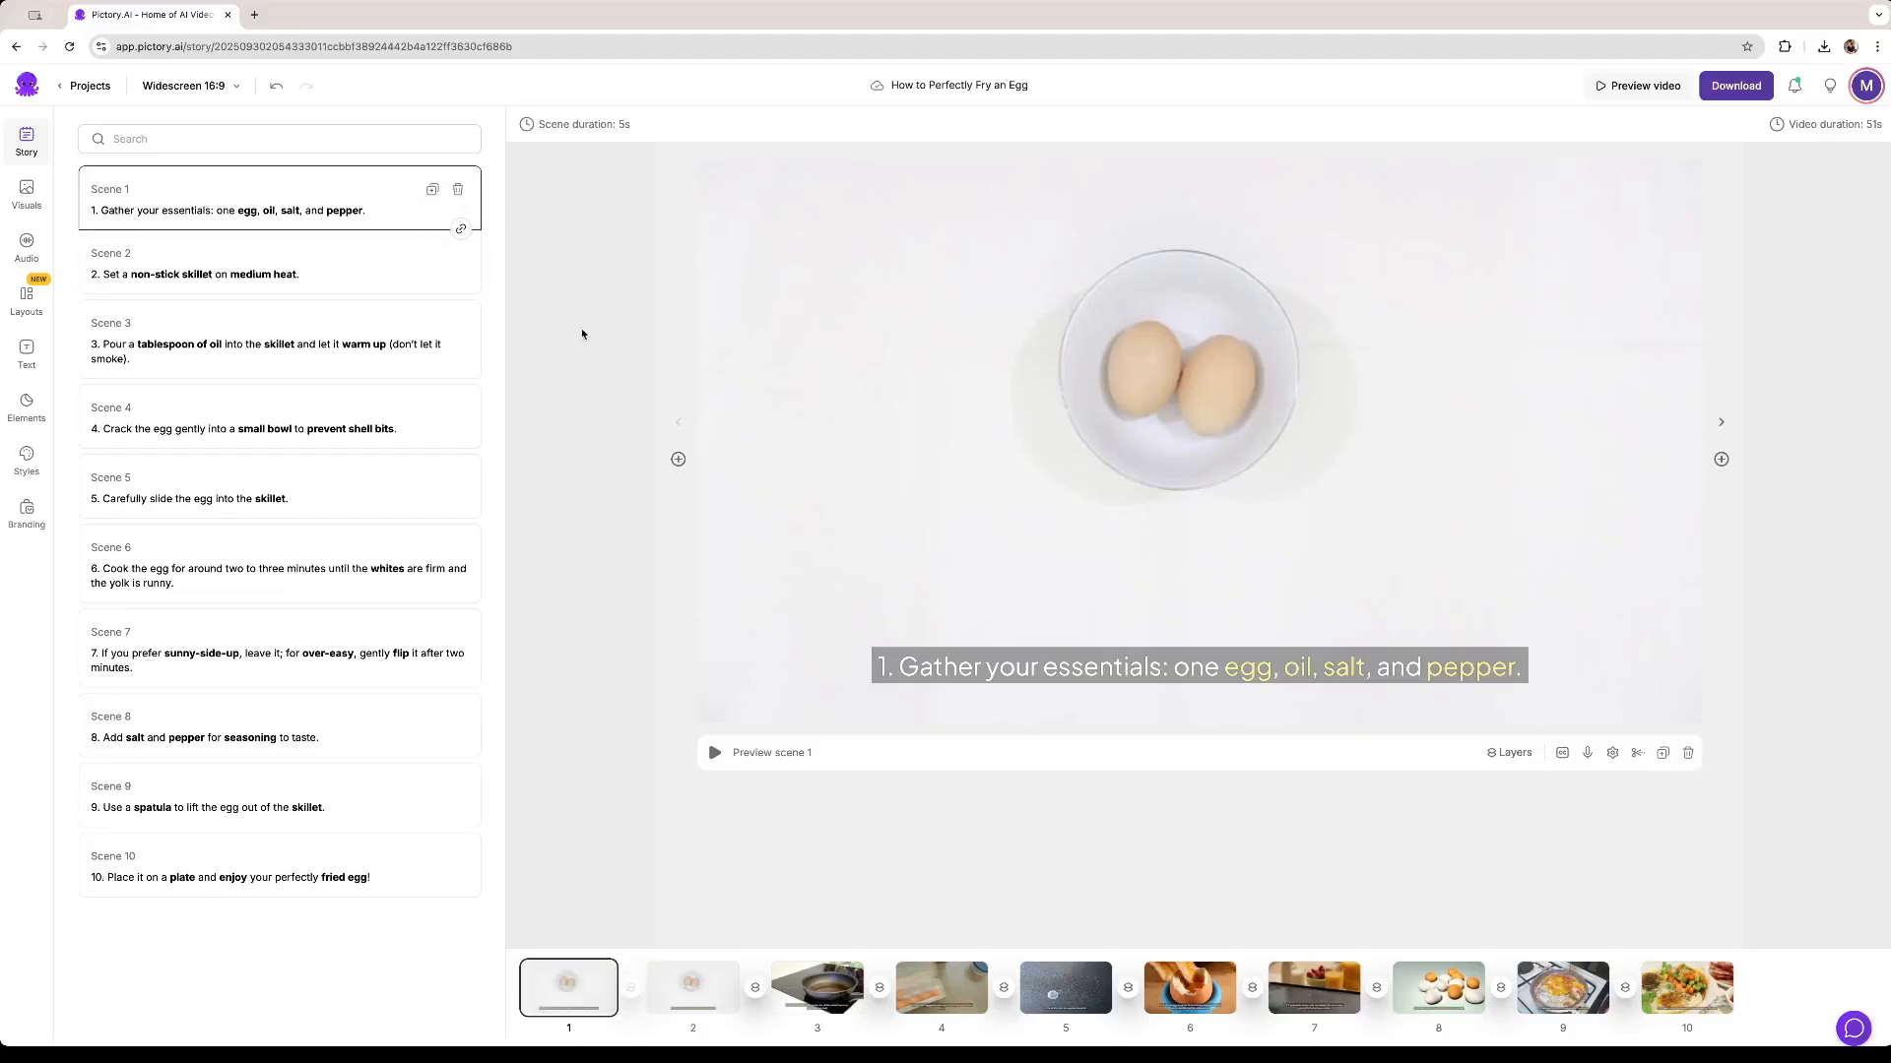
pyautogui.click(279, 264)
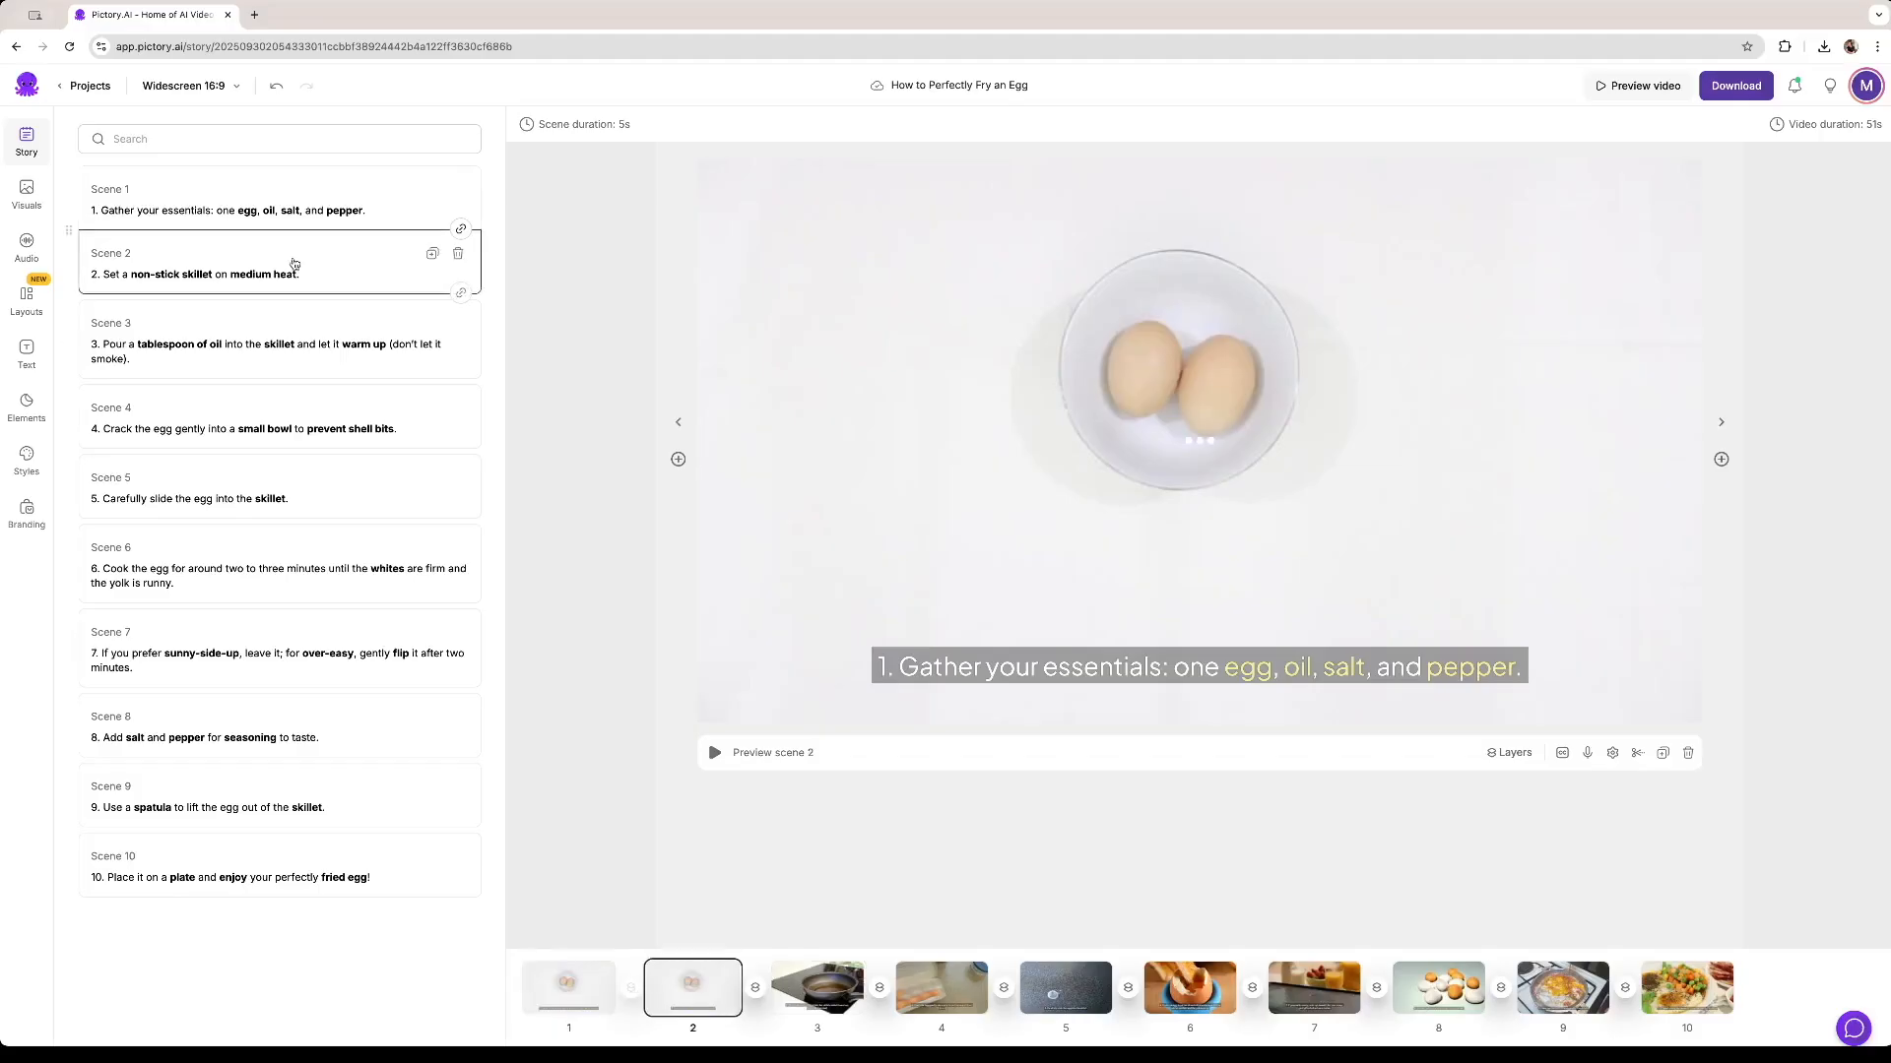
pyautogui.click(459, 228)
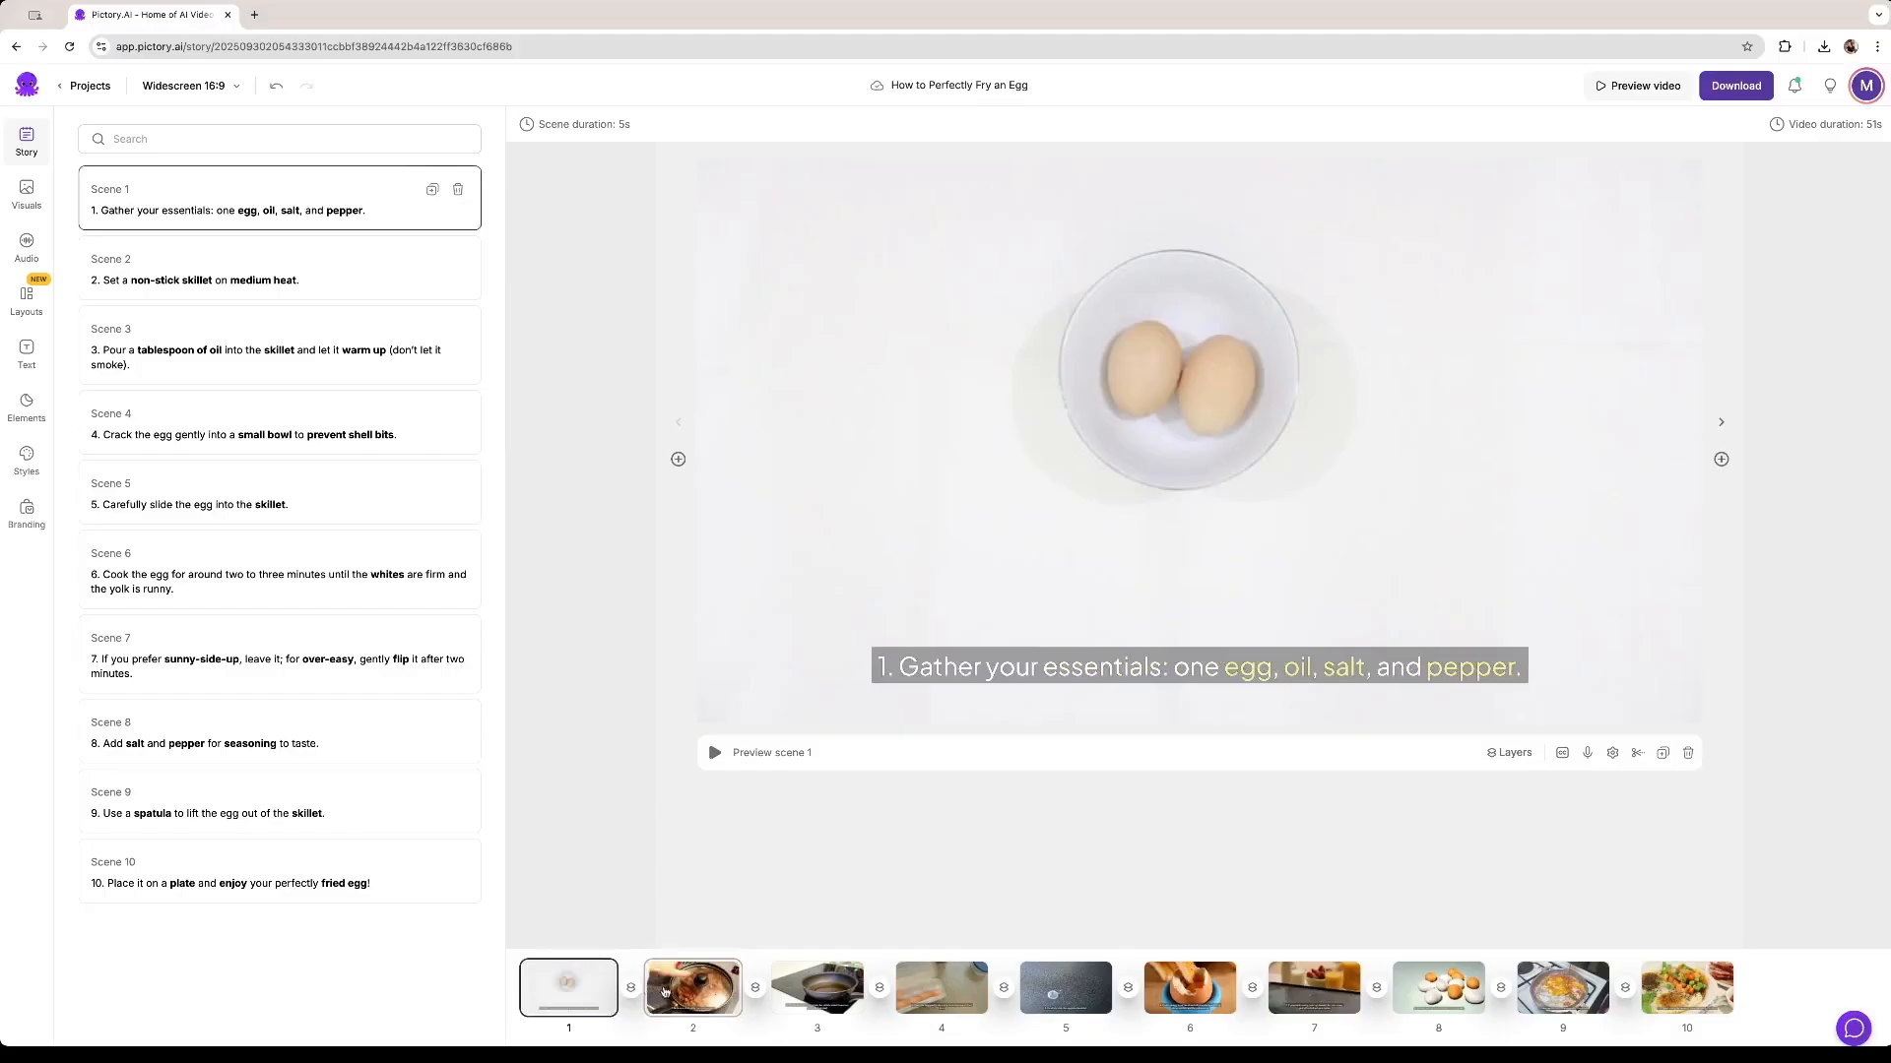
pyautogui.click(718, 978)
pyautogui.click(581, 985)
pyautogui.click(694, 988)
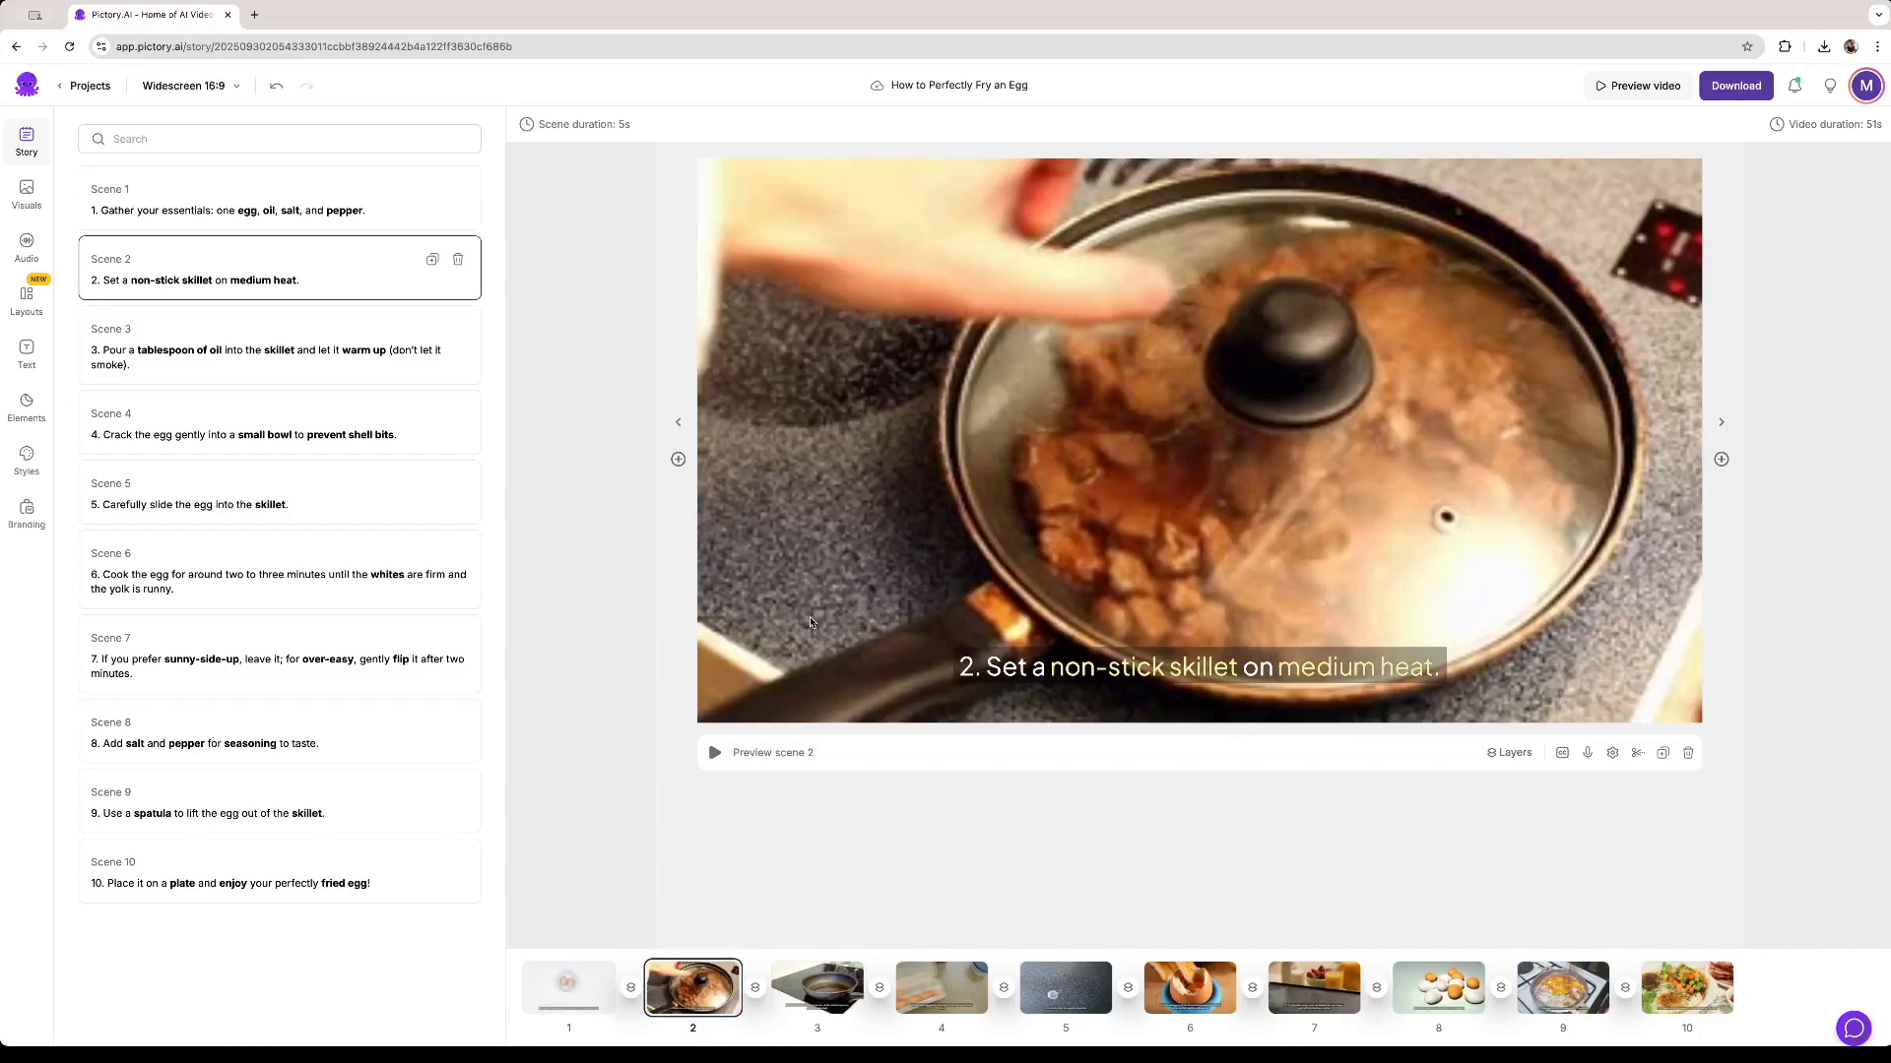
# Delete the end of scene 1's text and retype it so the sentence ends with "pepper."
pyautogui.click(372, 216)
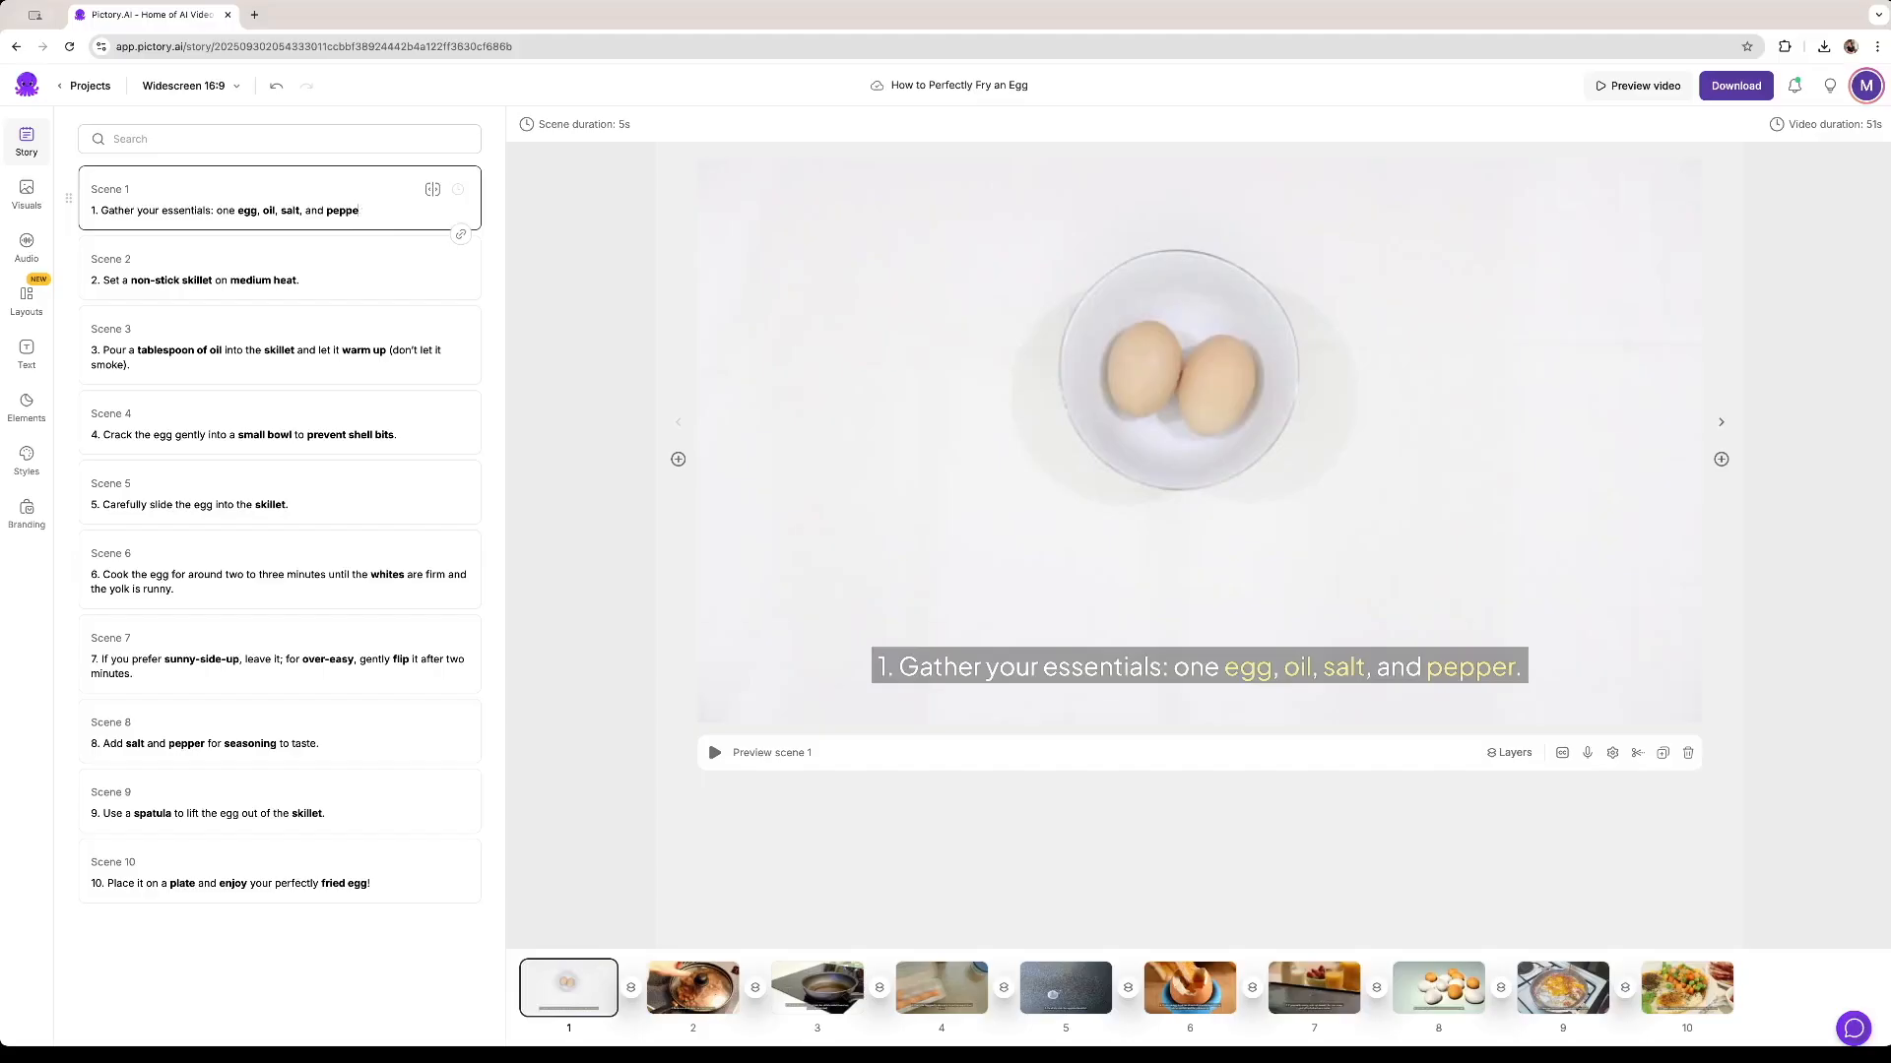
pyautogui.write('er')
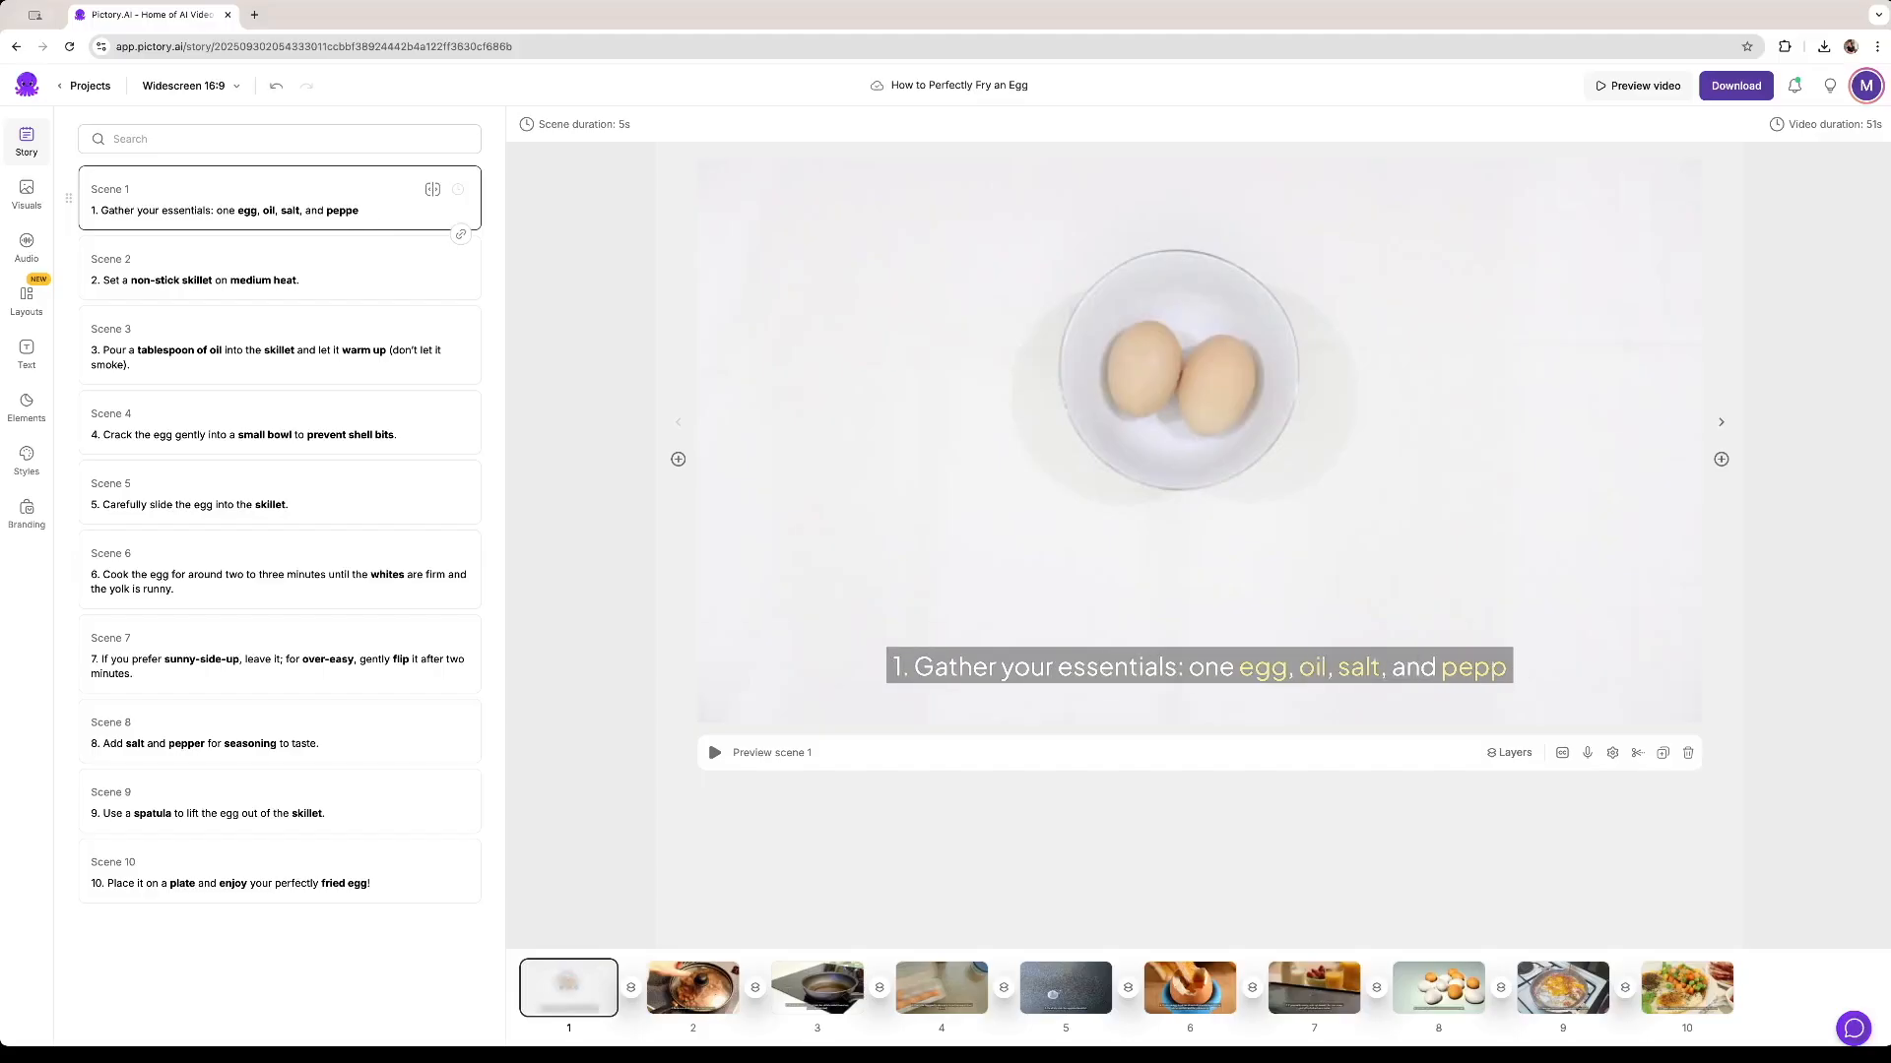
pyautogui.write('.')
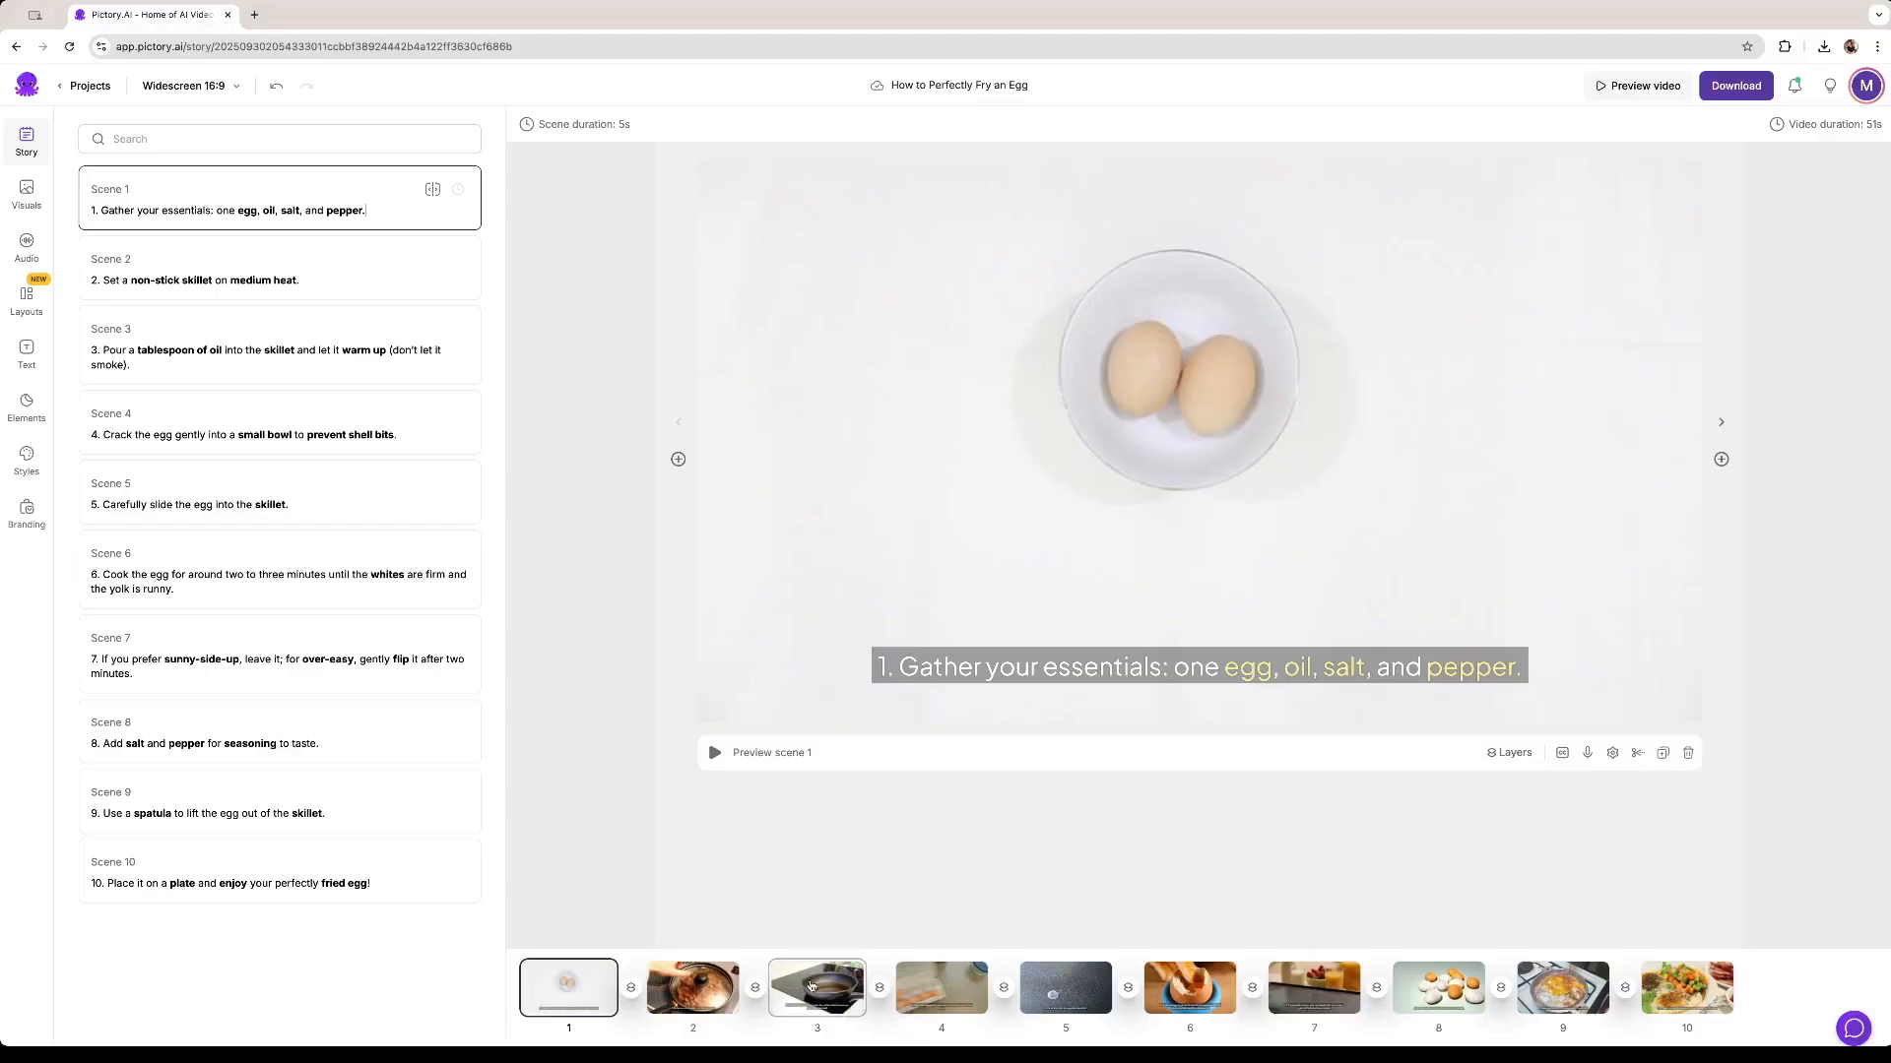
# Apply a transition between scene 1 and scene 2
pyautogui.click(630, 989)
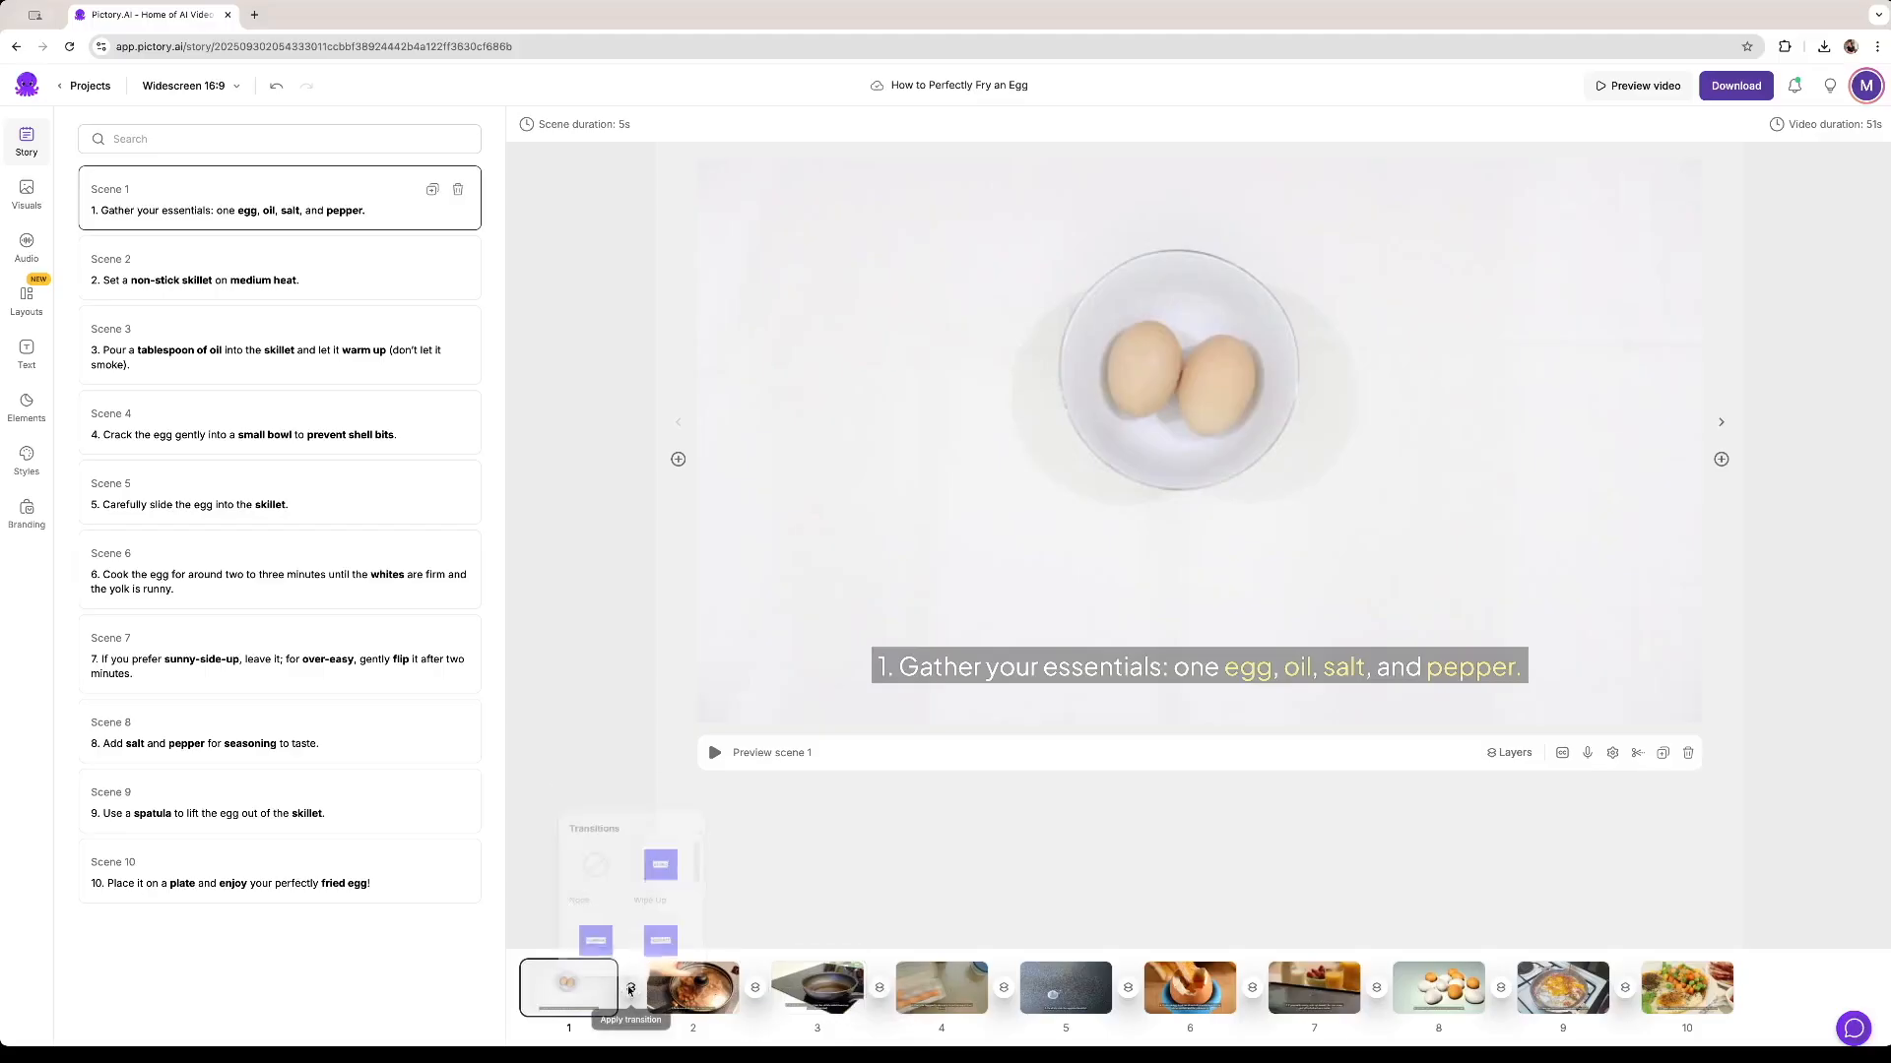
pyautogui.click(664, 860)
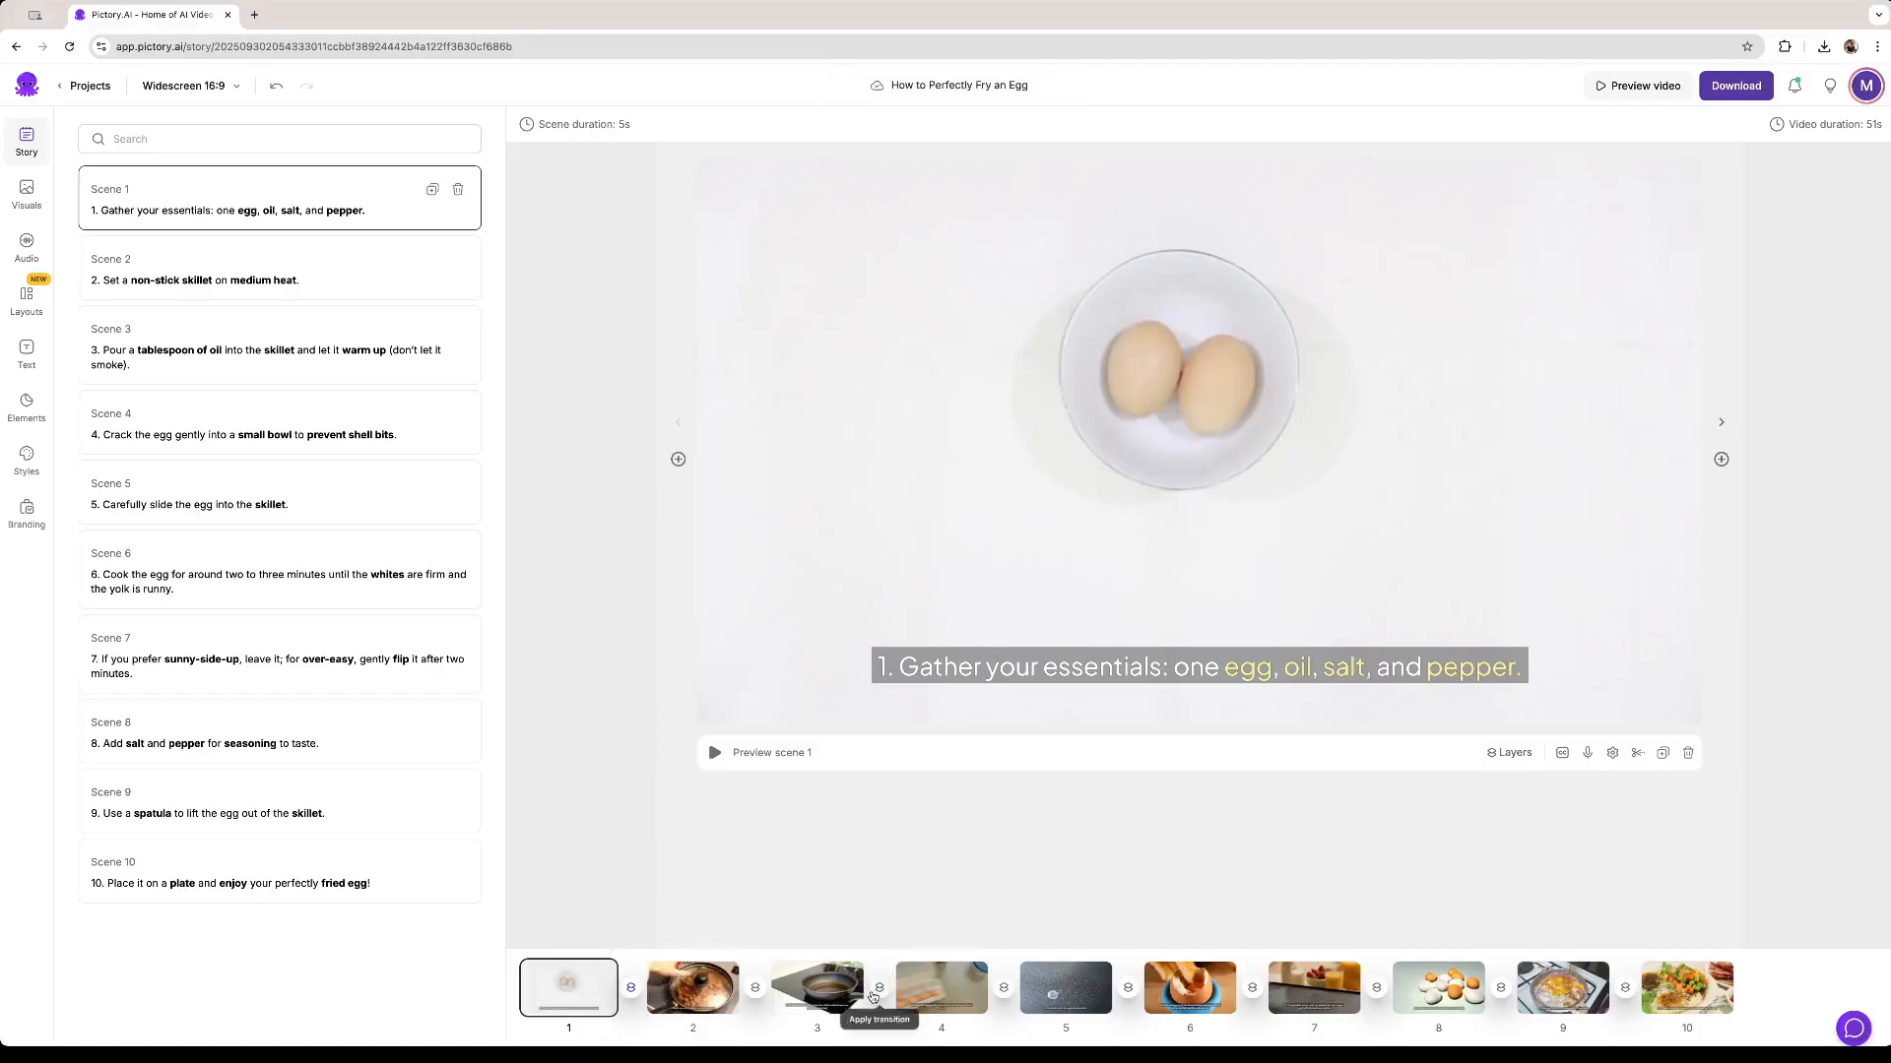
# Apply a Wipe Down transition between scenes 4 and 5 and a Radial transition between scenes 7 and 8
pyautogui.click(1004, 987)
pyautogui.scroll(-3, 997, 876)
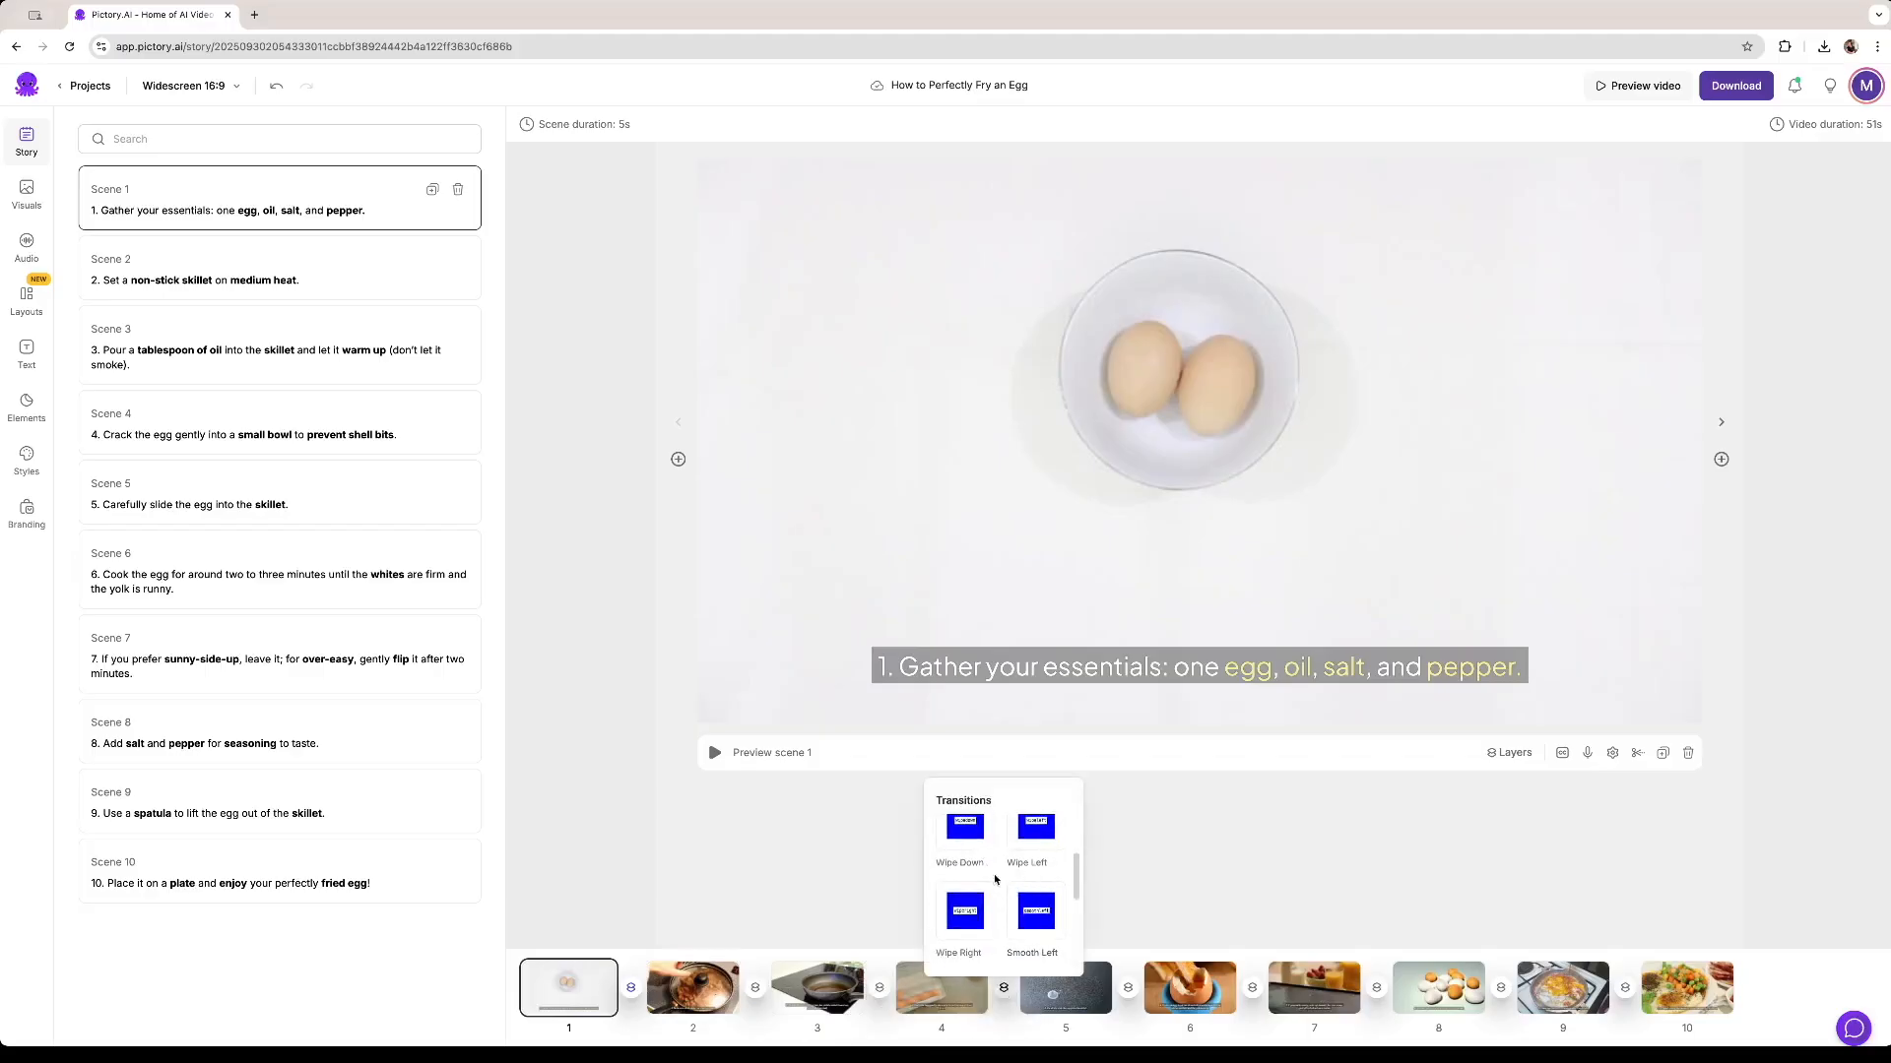
pyautogui.click(965, 835)
pyautogui.click(1376, 990)
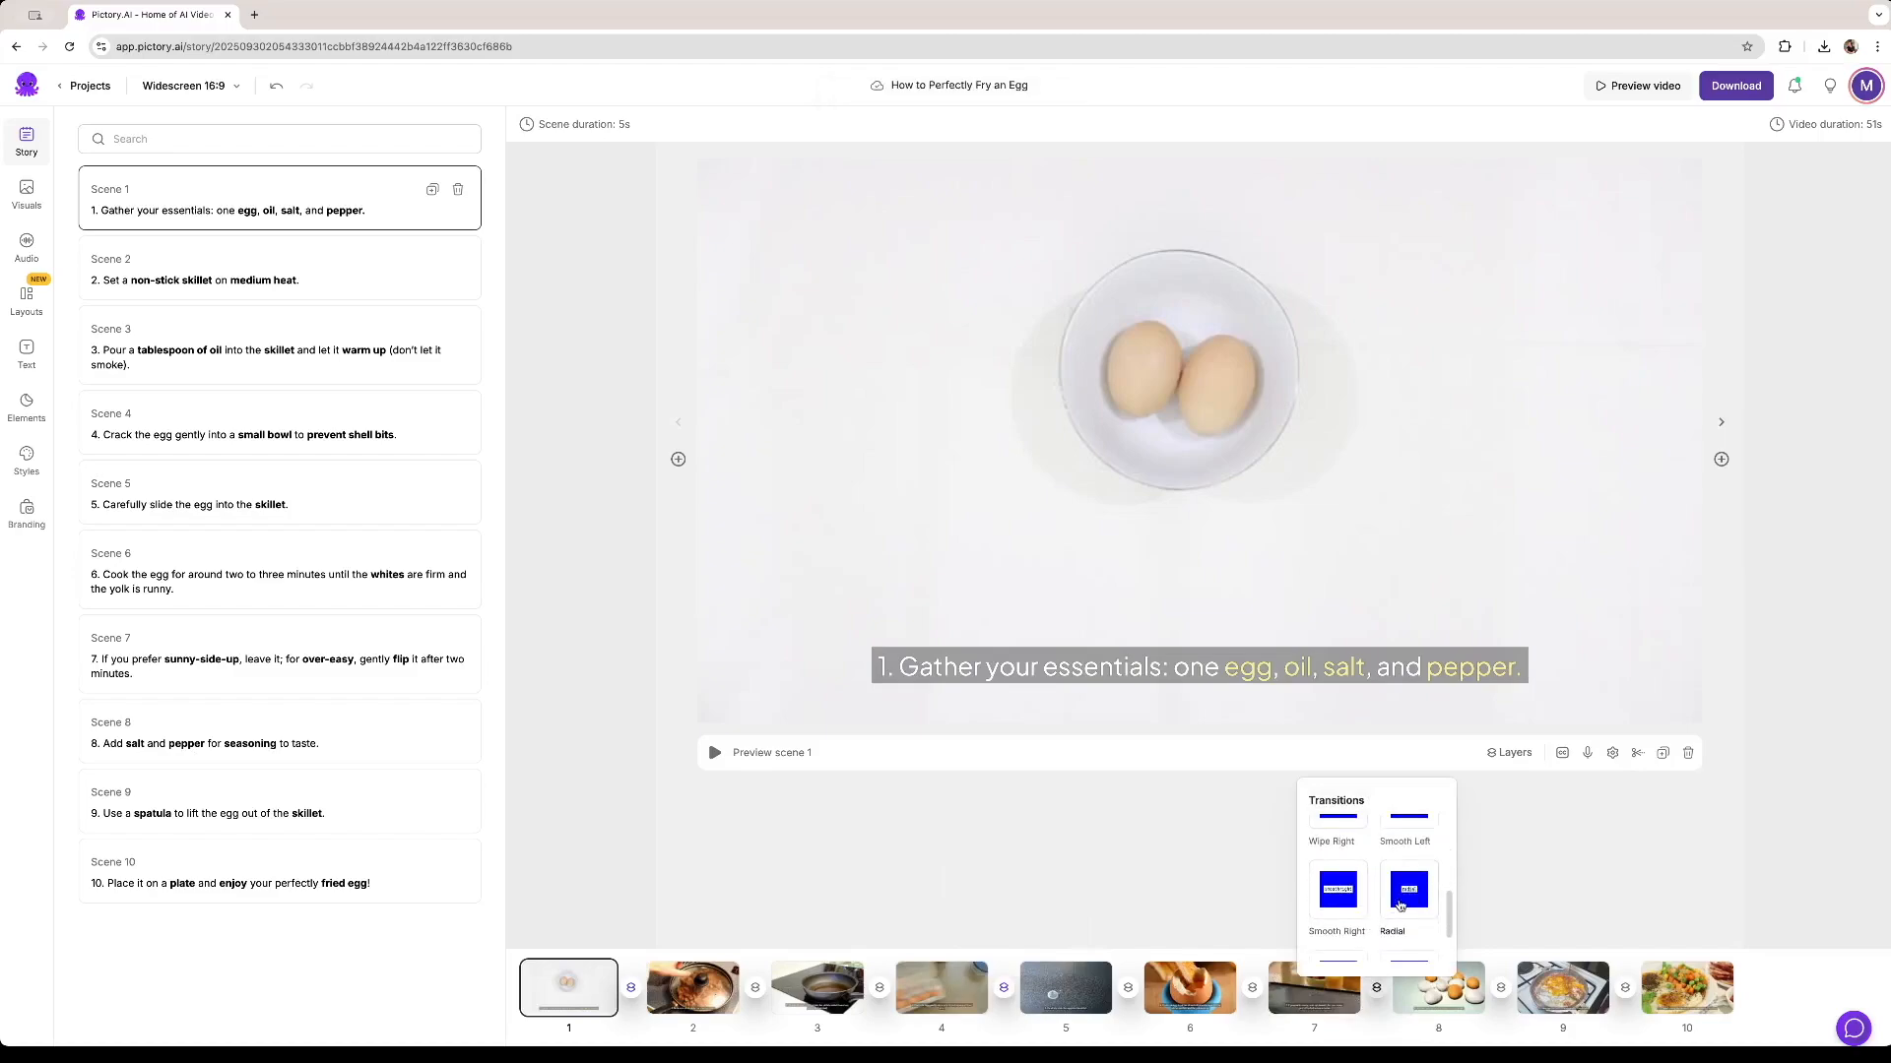
pyautogui.click(1398, 911)
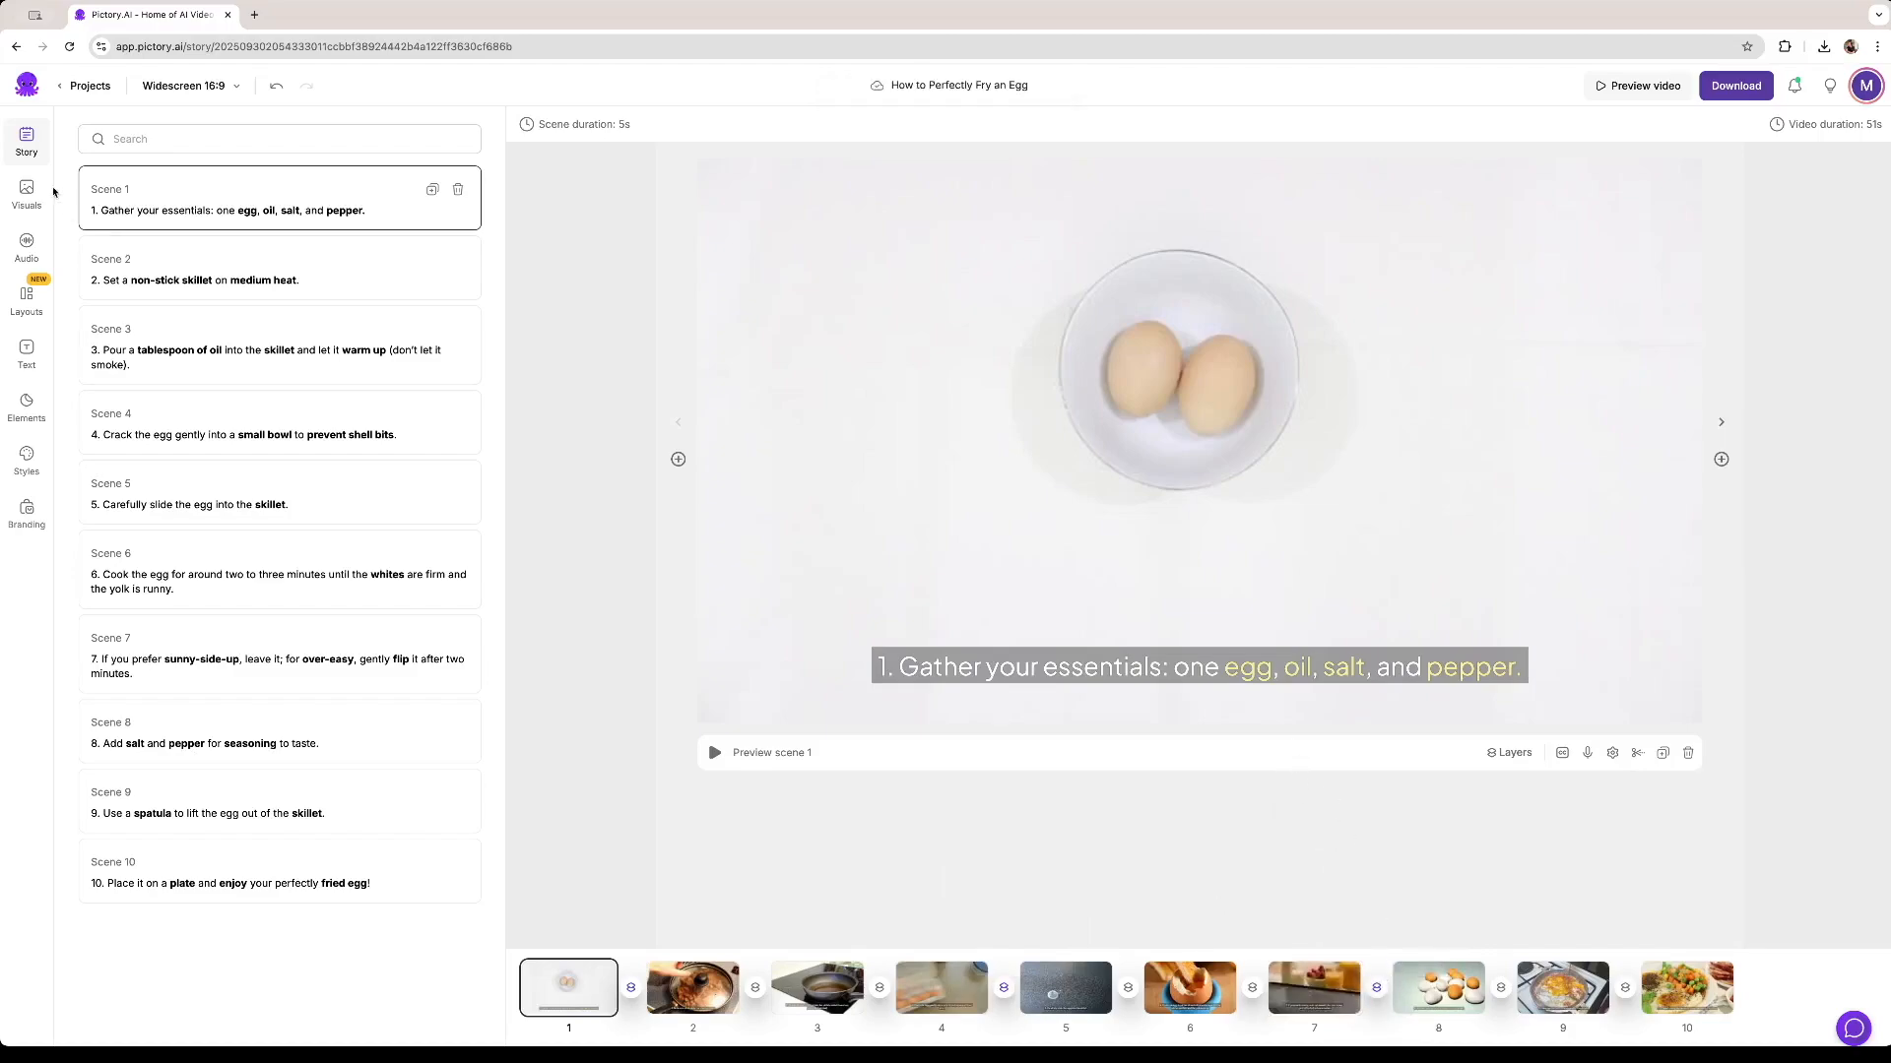
# Replace scene 1's visual with the library clip of a raw egg in a white bowl
pyautogui.click(46, 191)
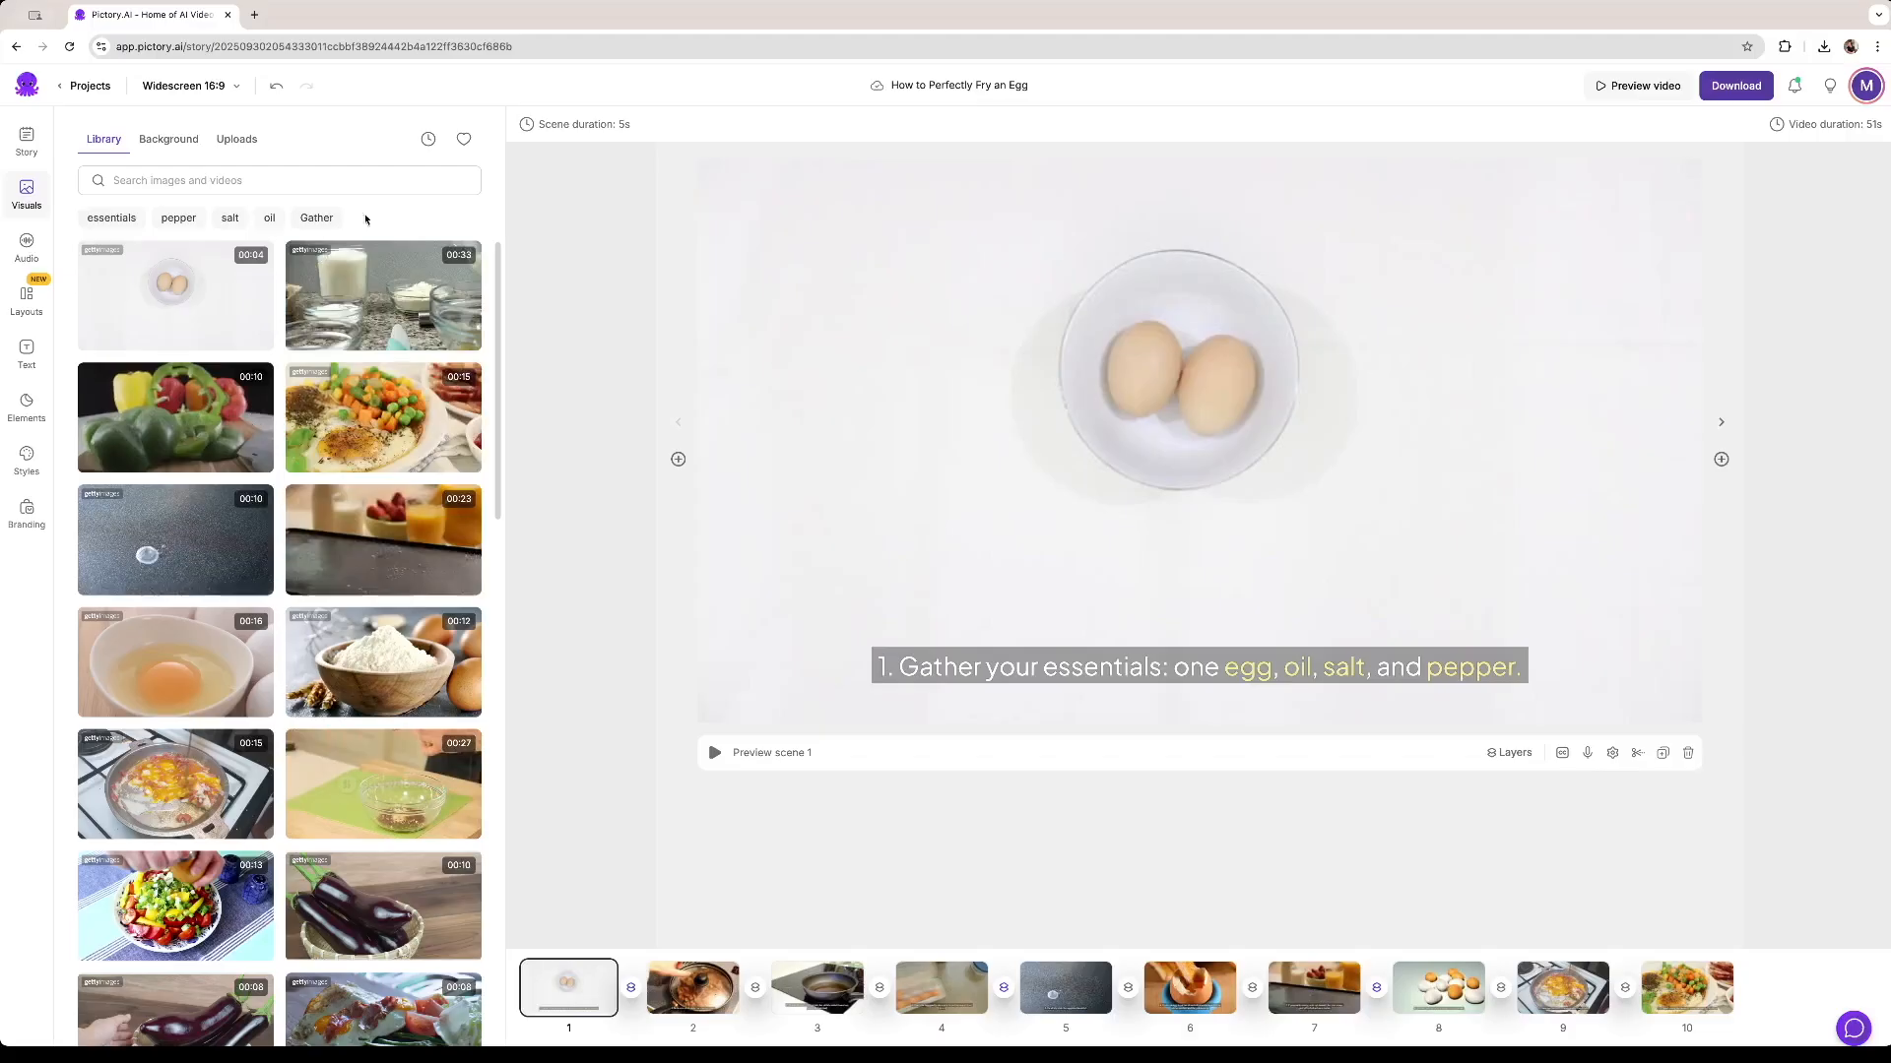
pyautogui.click(190, 683)
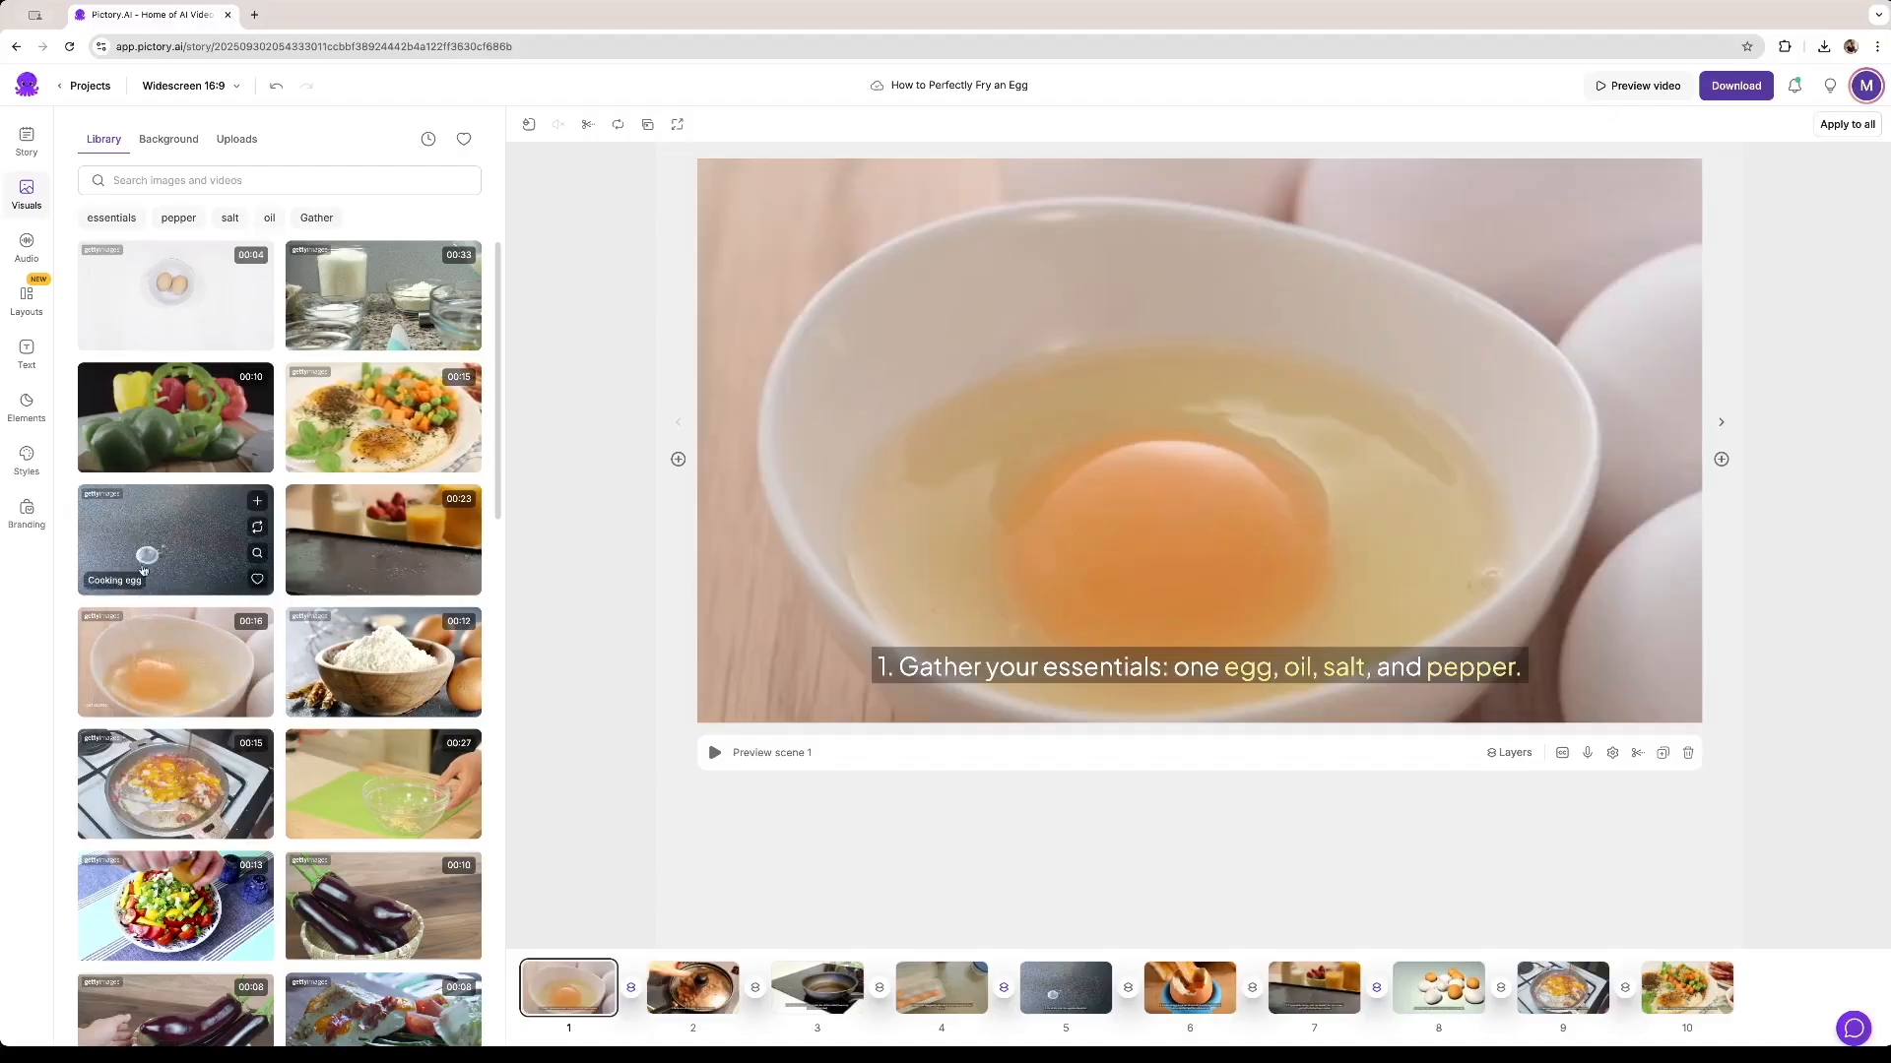
# Search the visuals library for "oil" and look through the type, category and style filters
pyautogui.click(181, 183)
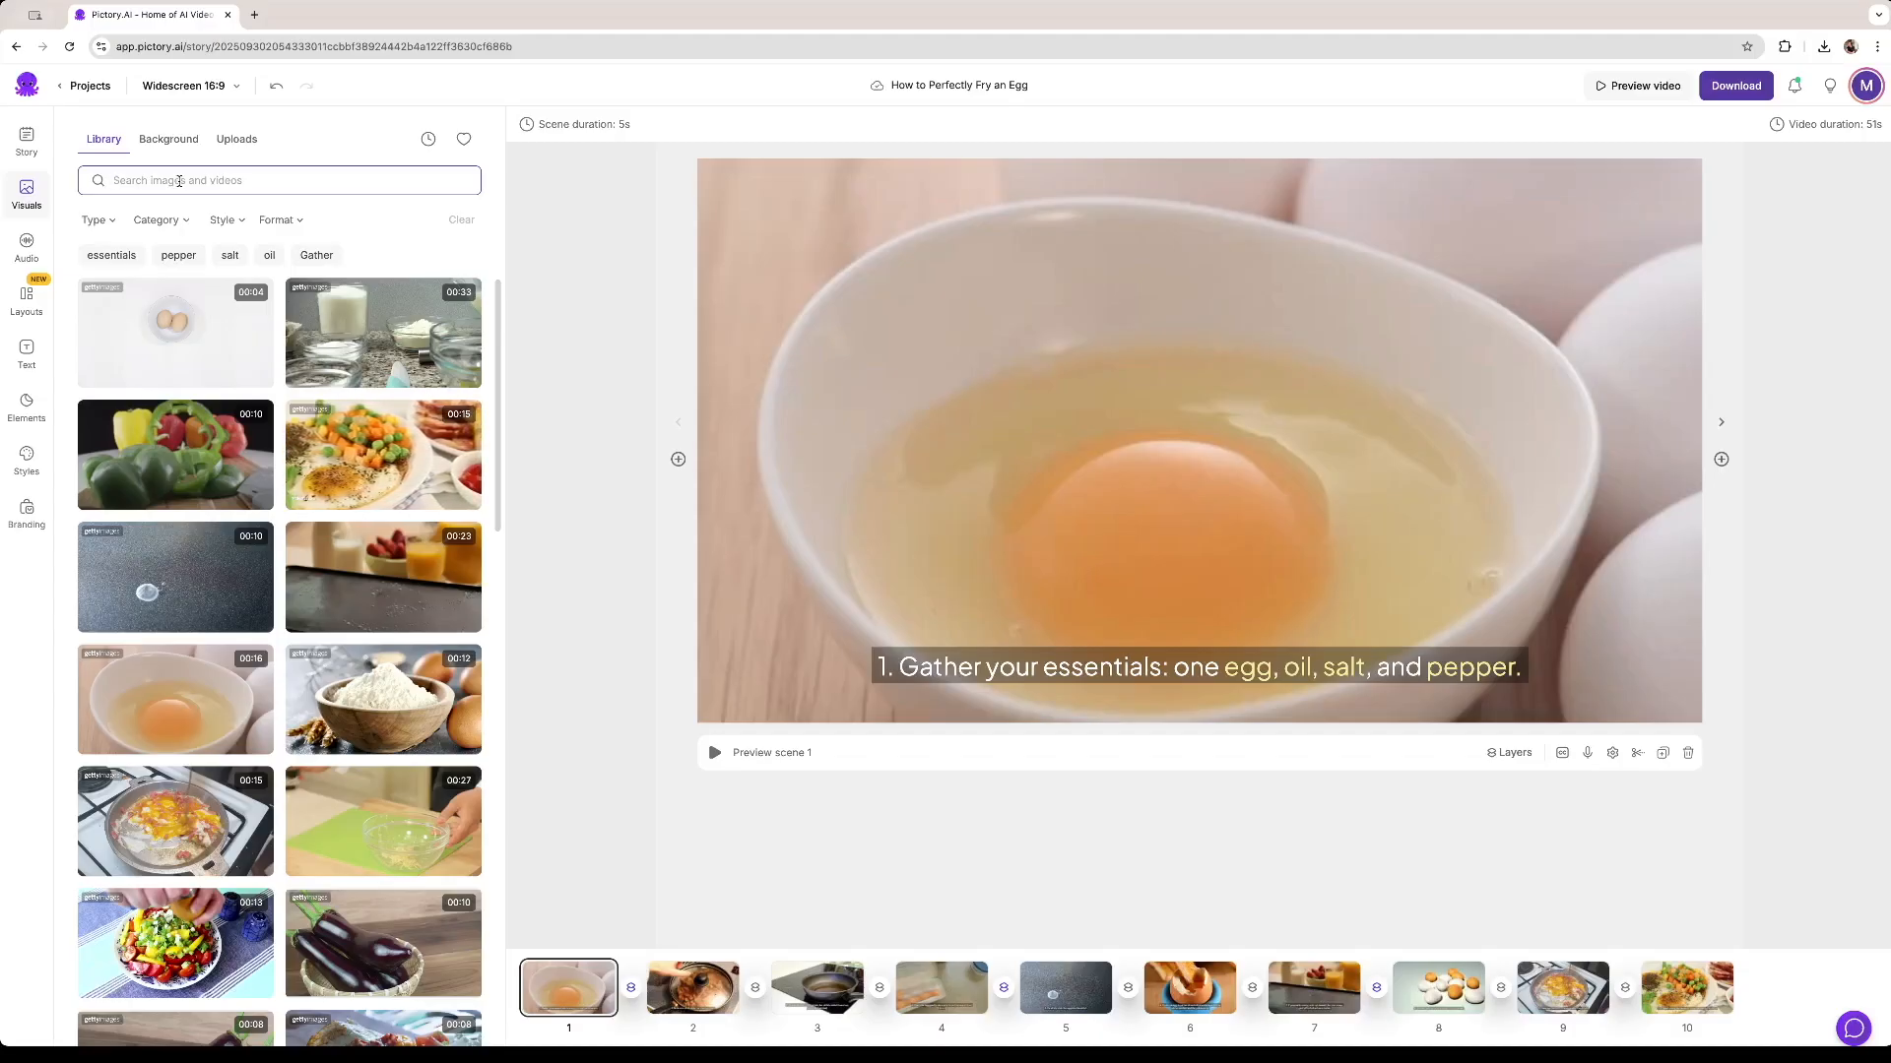
pyautogui.write('oil')
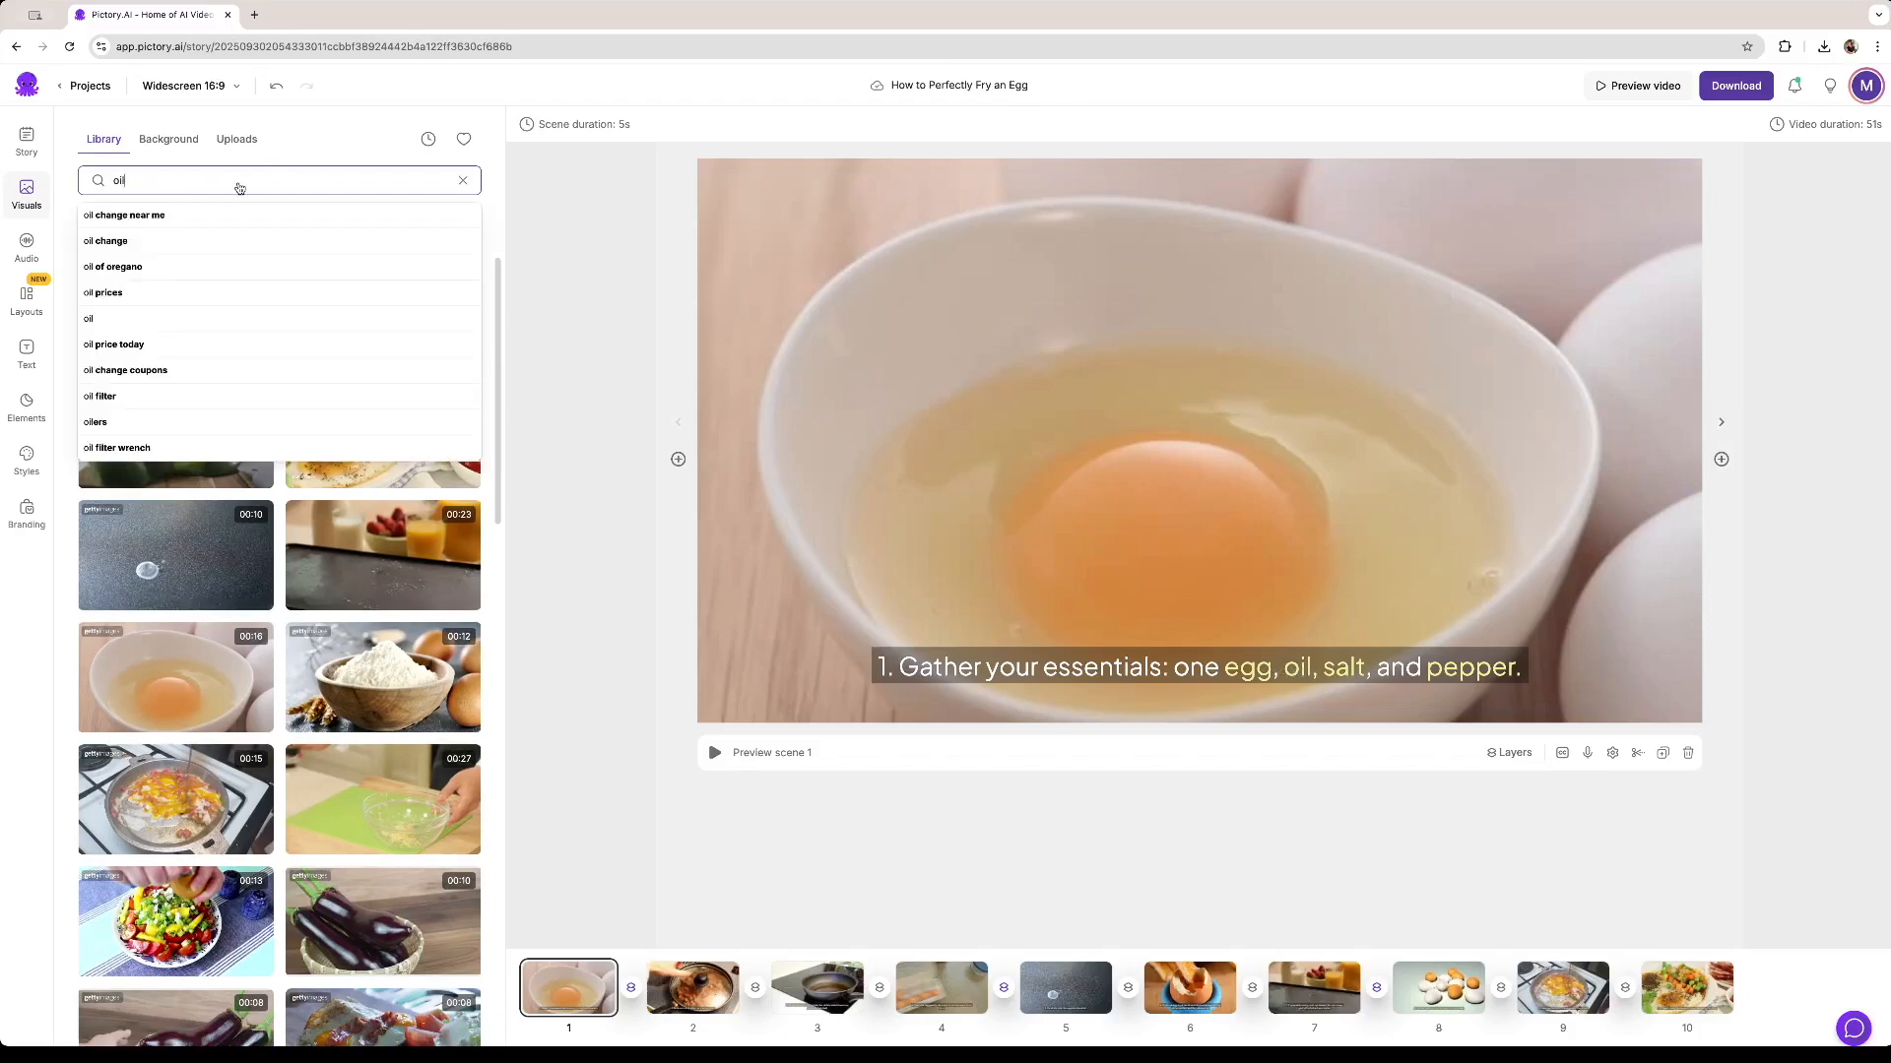
pyautogui.press('Return')
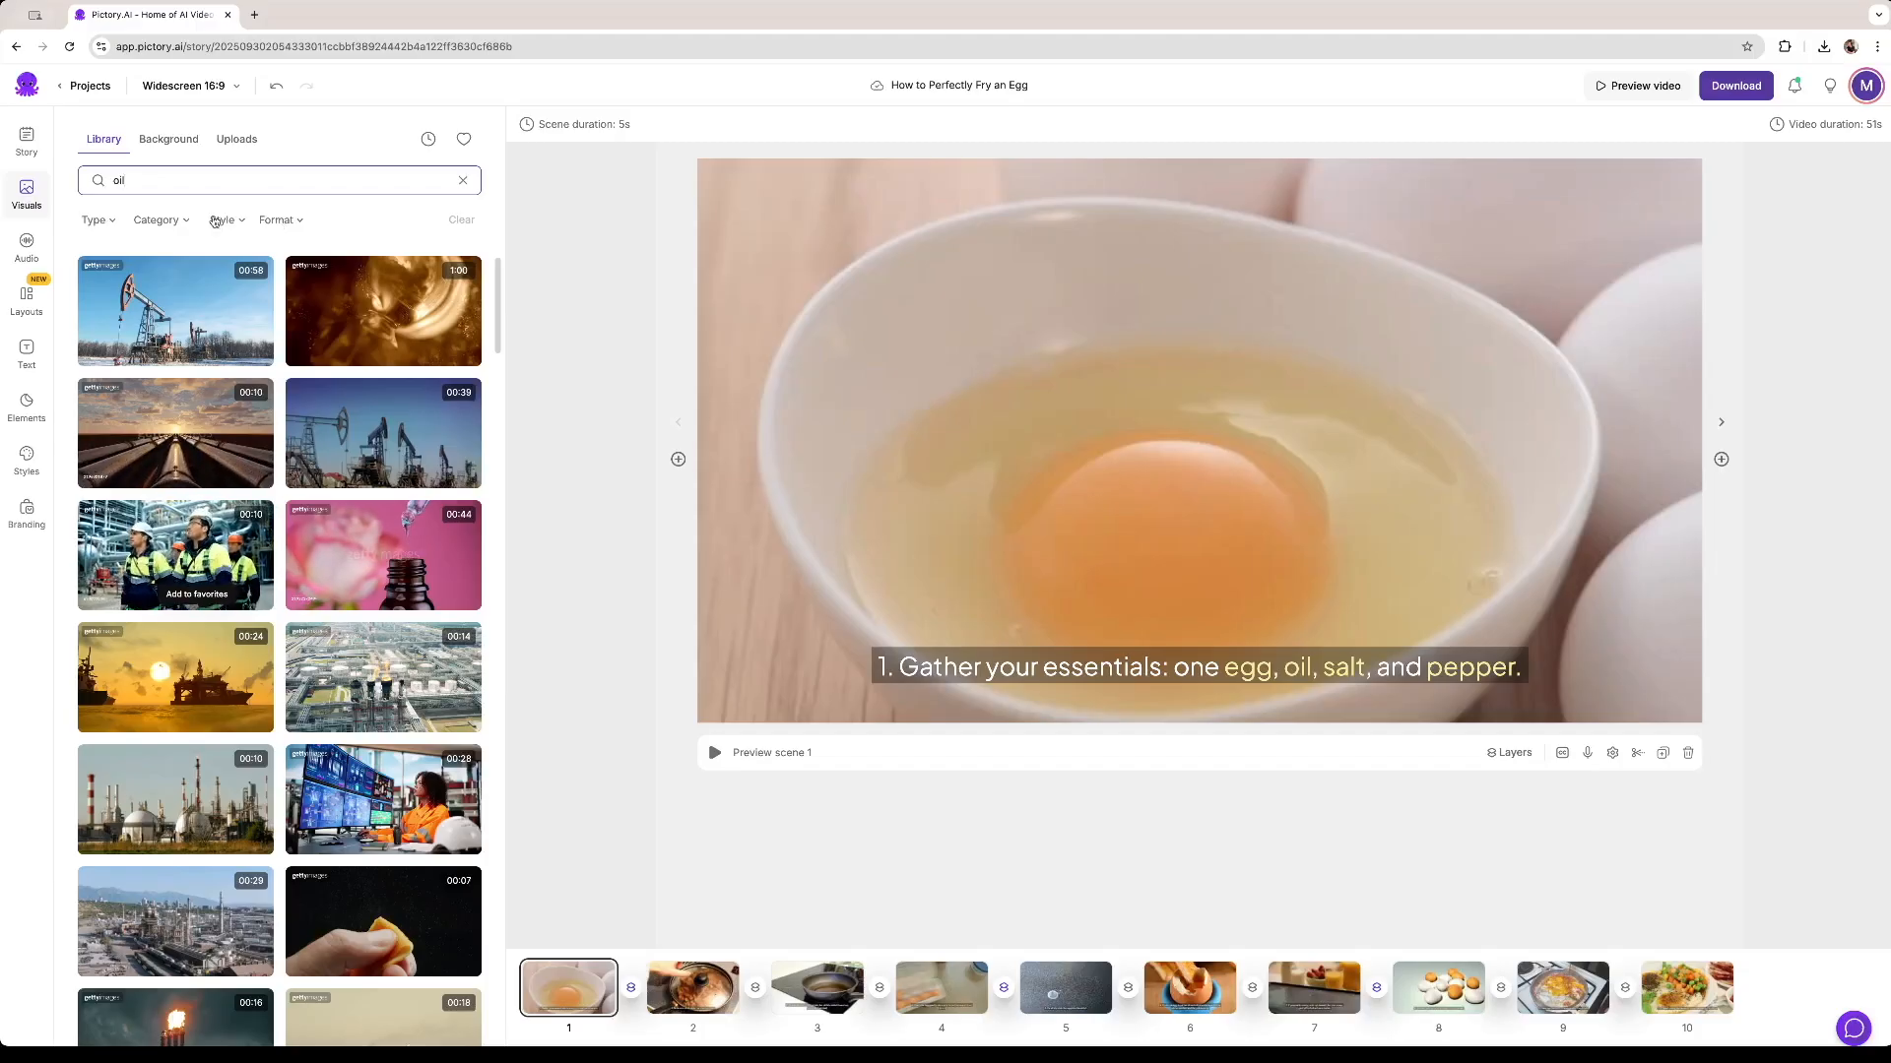
pyautogui.click(98, 221)
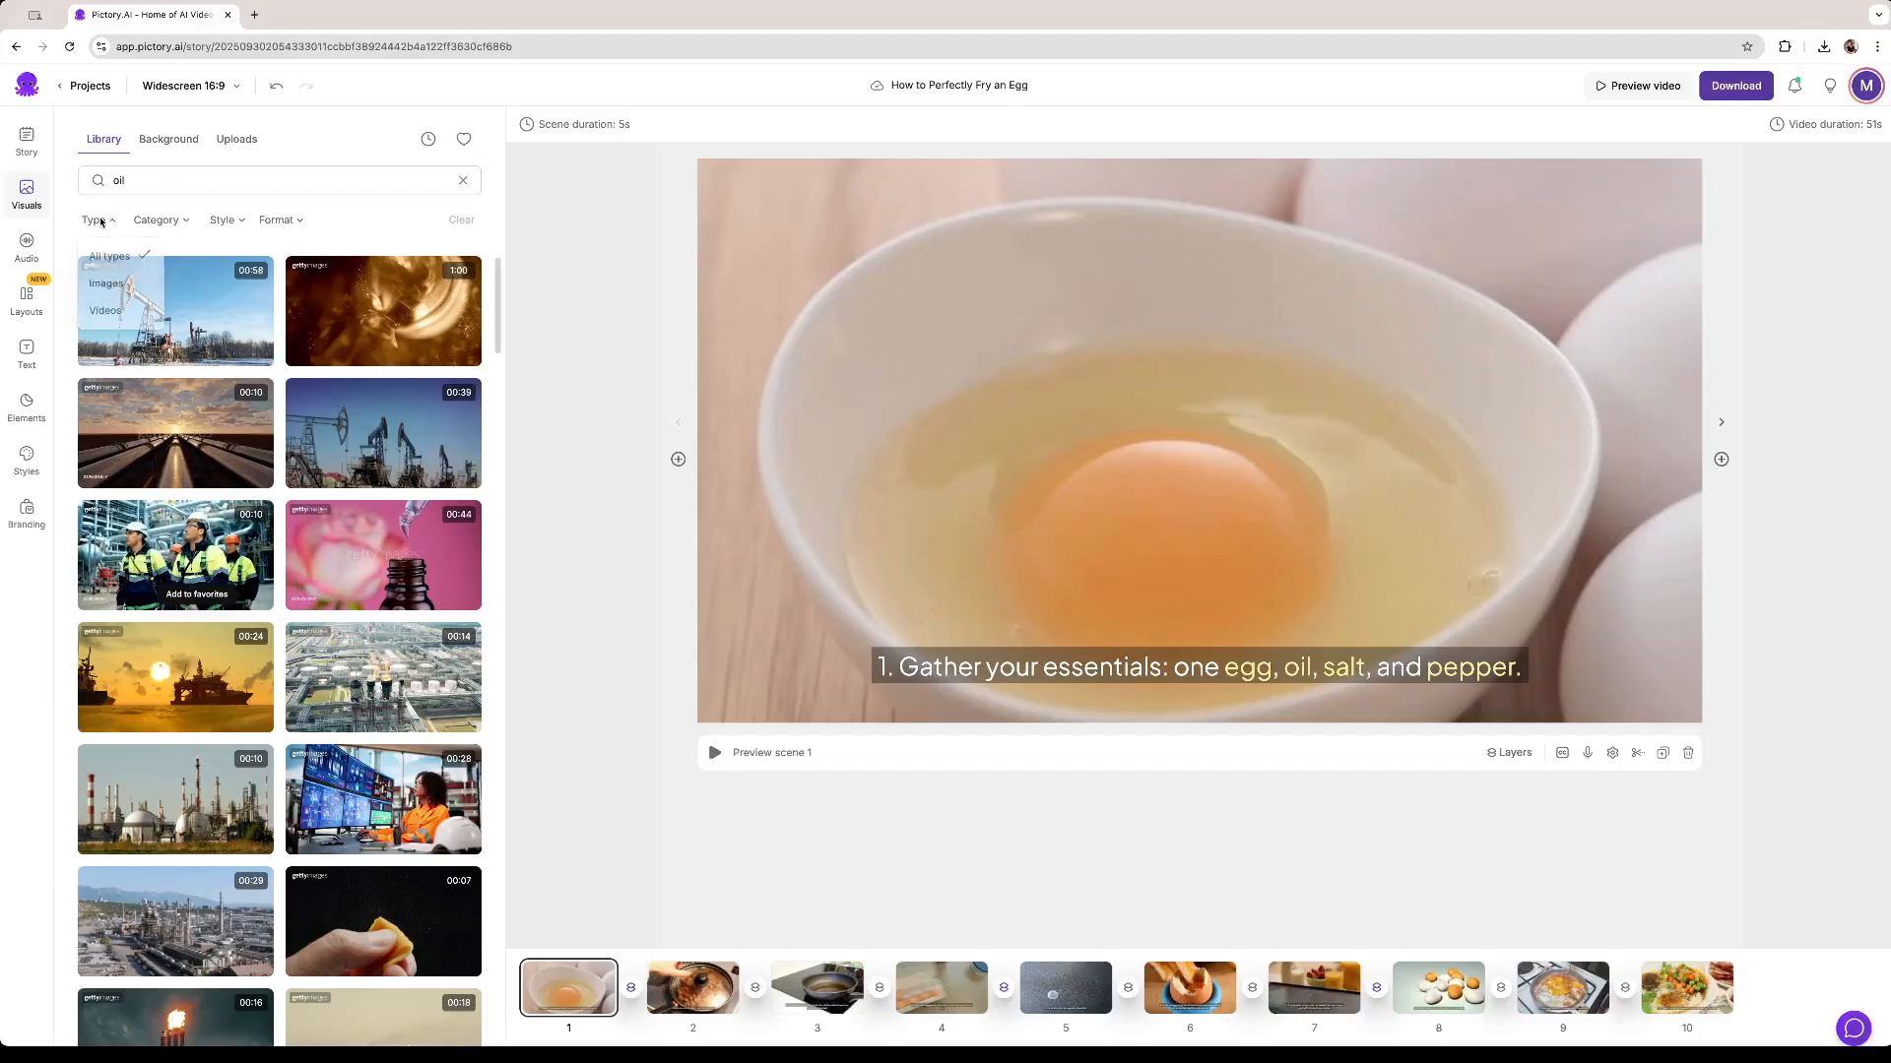
pyautogui.click(158, 220)
pyautogui.scroll(-3, 292, 365)
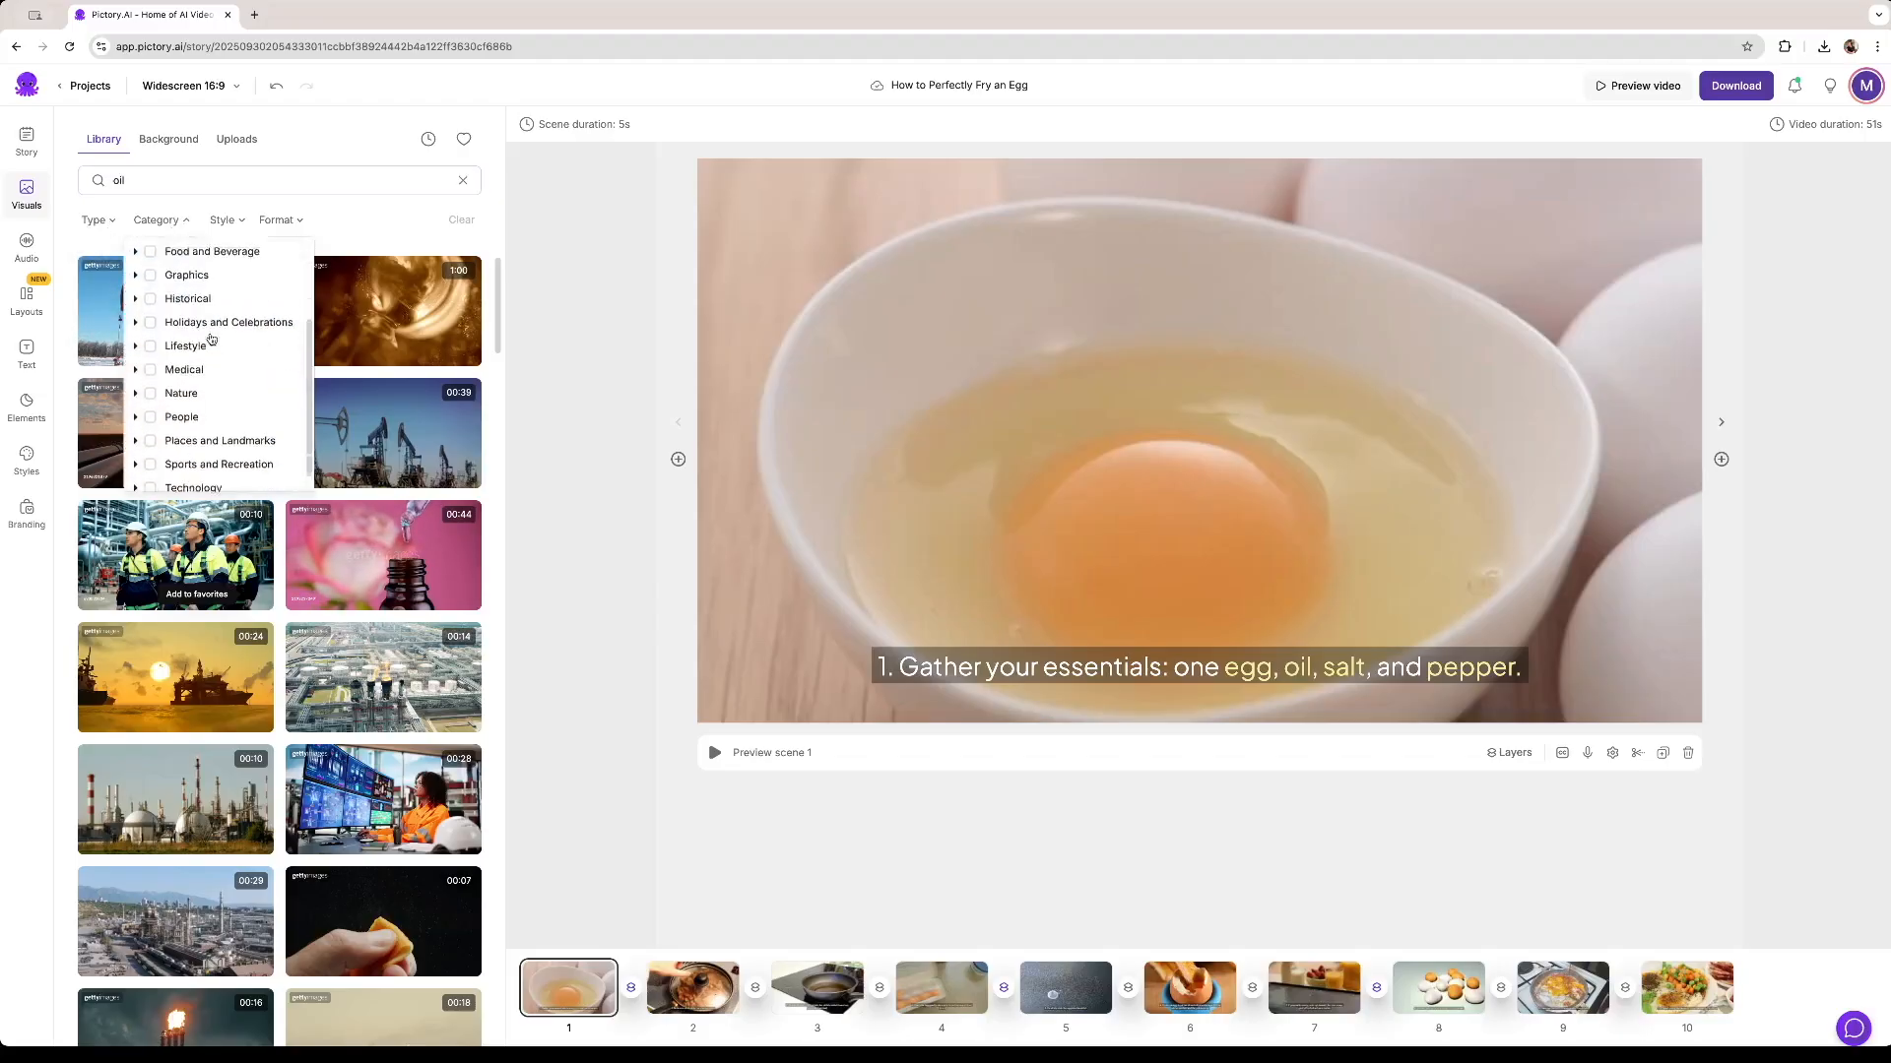
pyautogui.scroll(3, 236, 394)
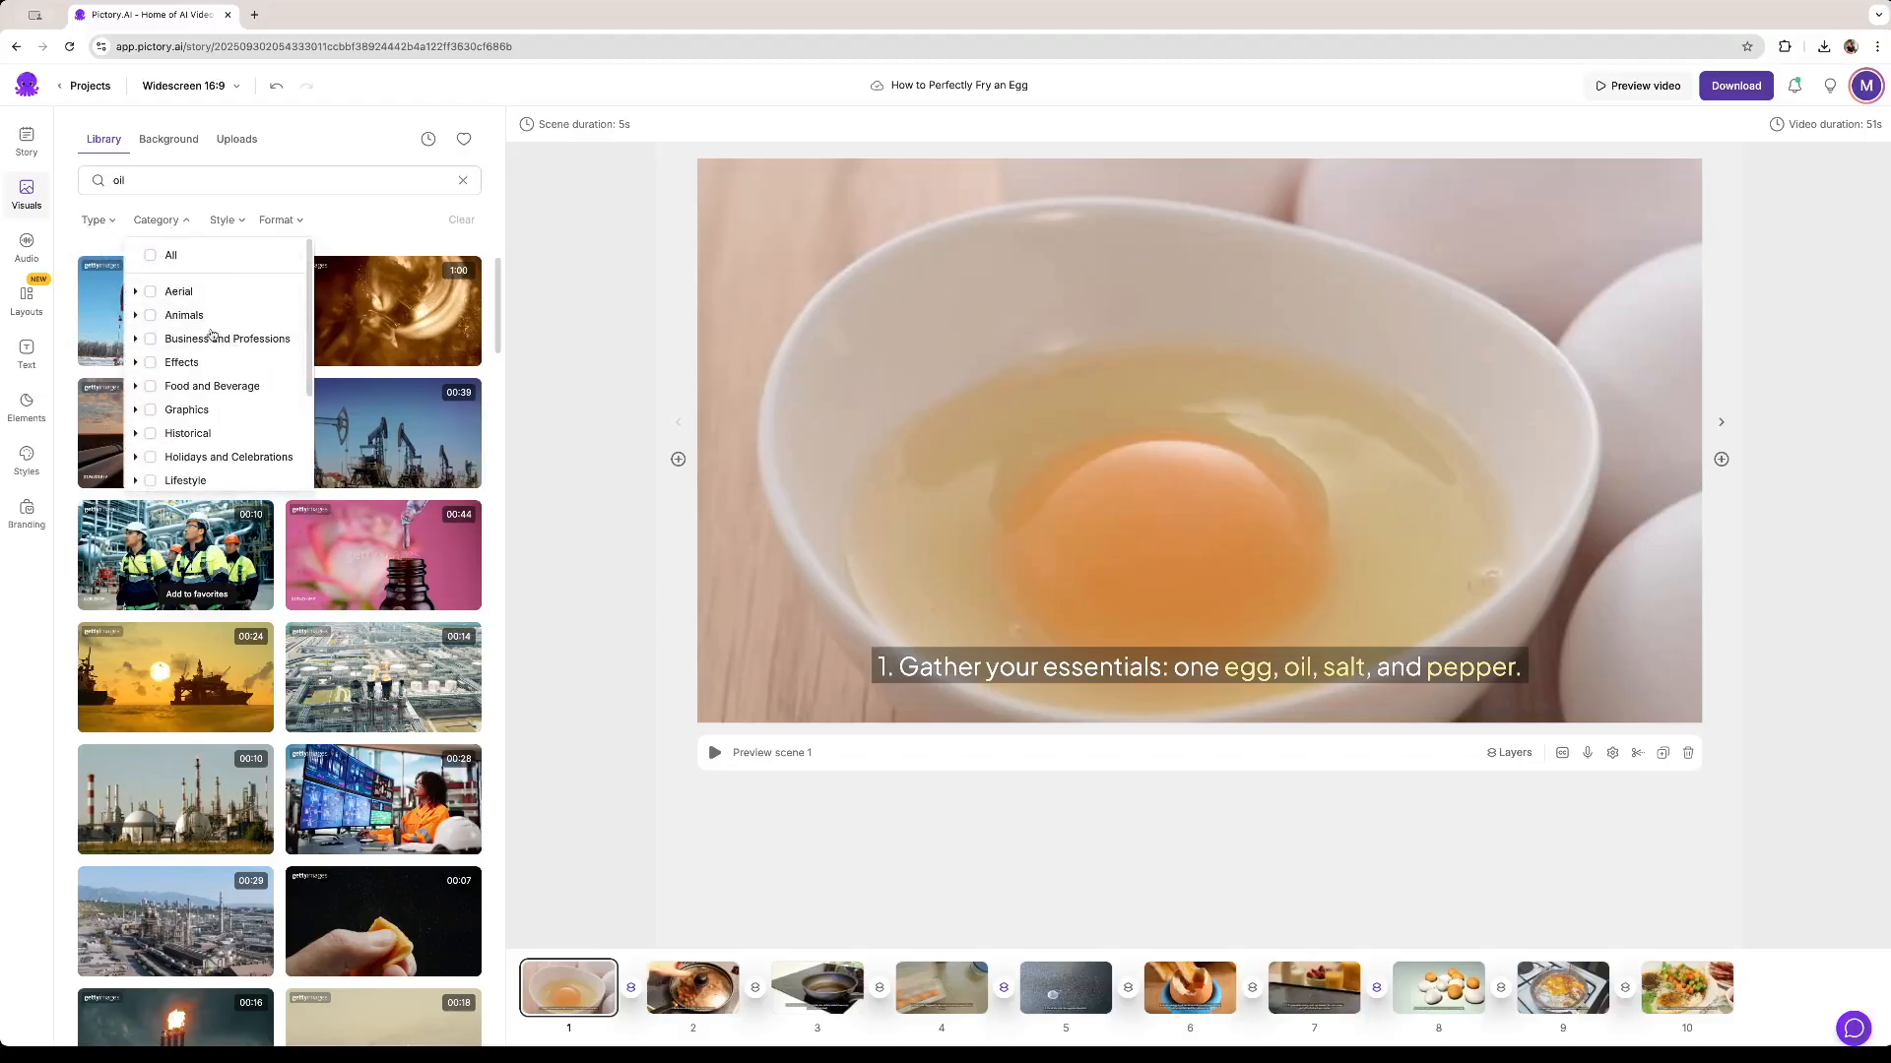
pyautogui.click(225, 221)
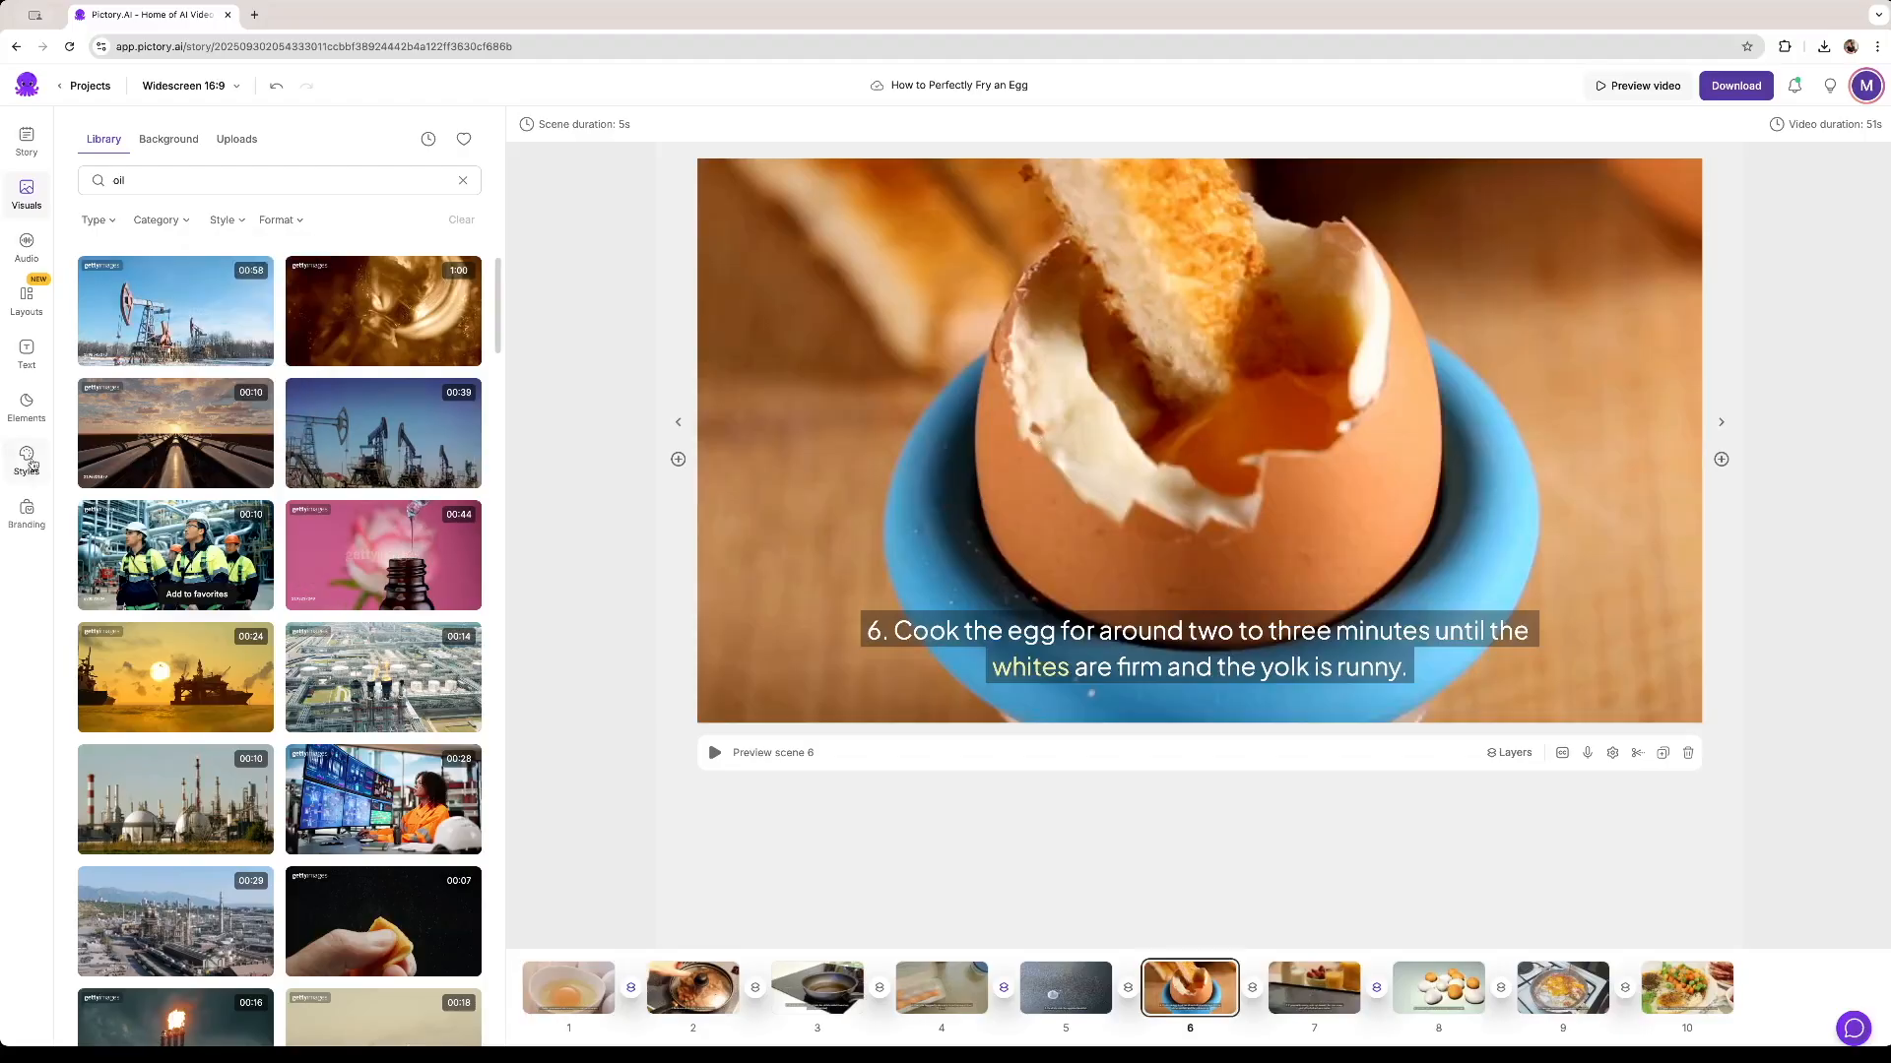
# Change scene 6's caption to a text style with yellow lettering on a dark background
pyautogui.click(26, 459)
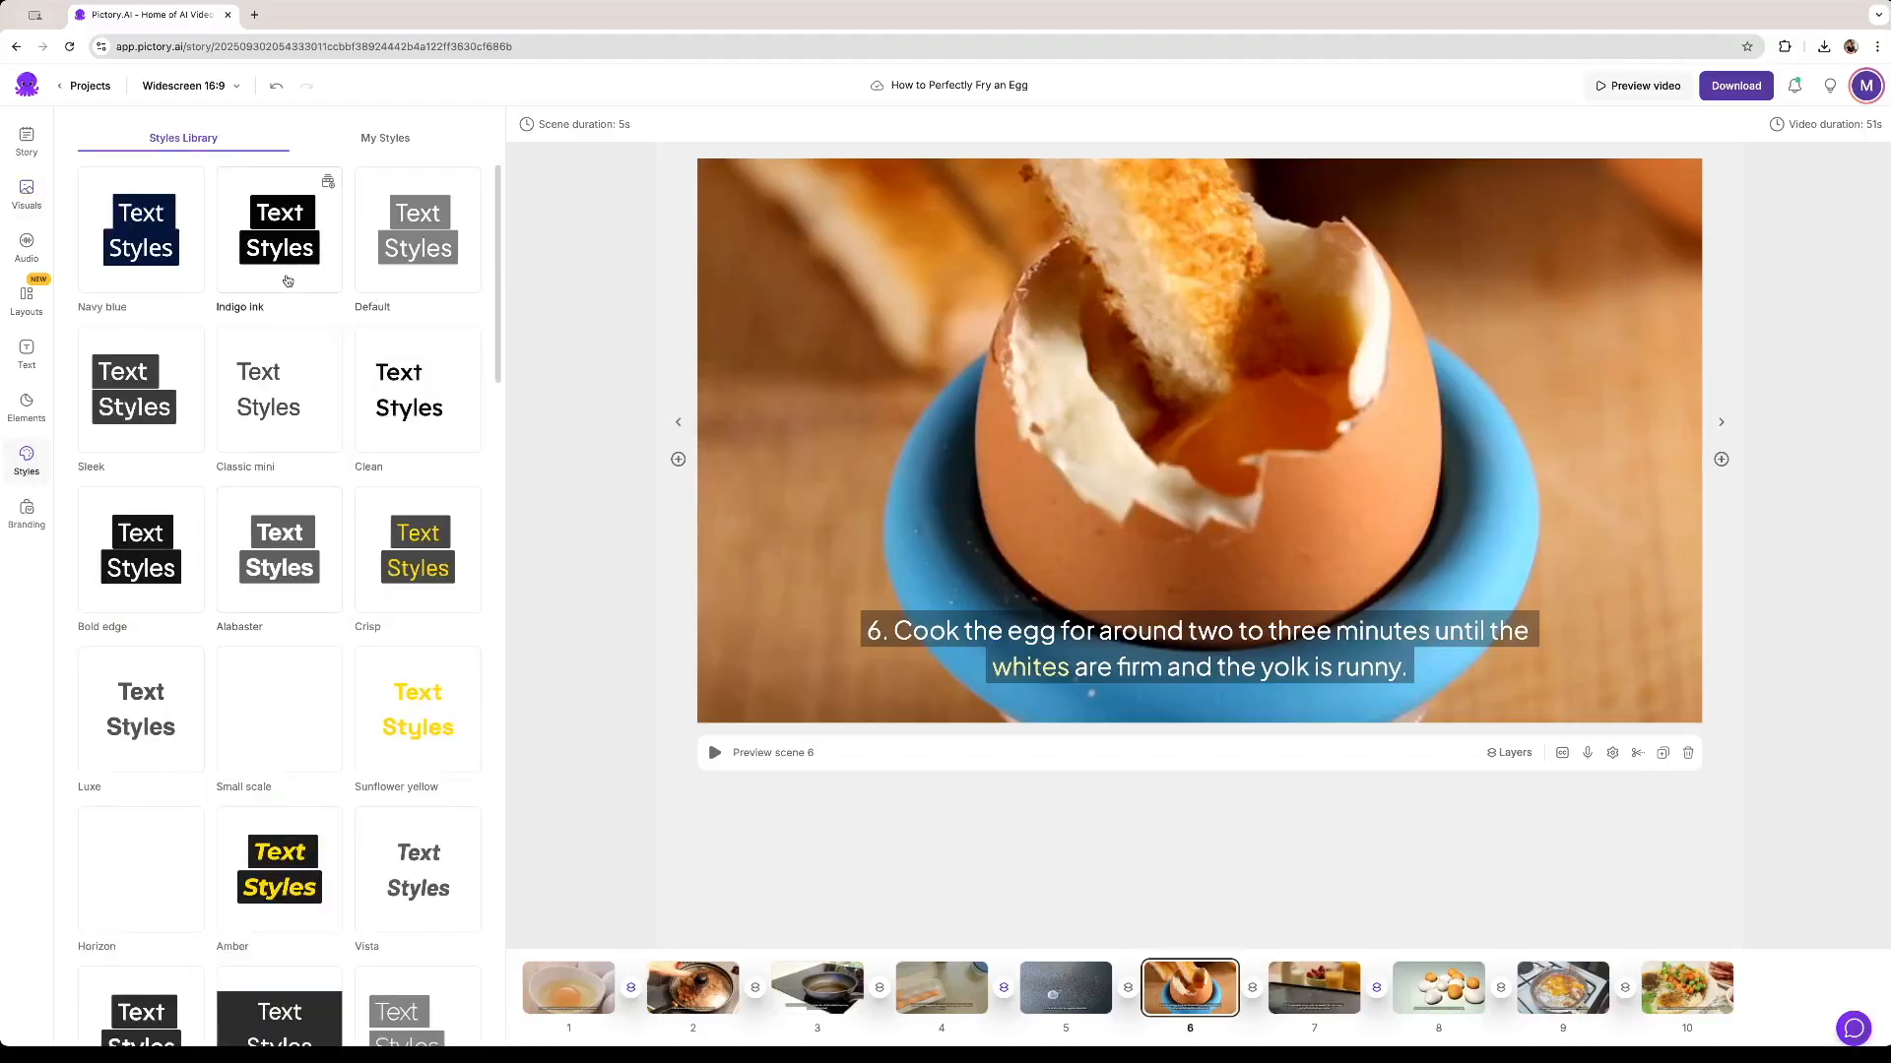
pyautogui.click(290, 414)
# Look through the available elements, stickers, GIFs, emojis and decorative text options
pyautogui.click(27, 407)
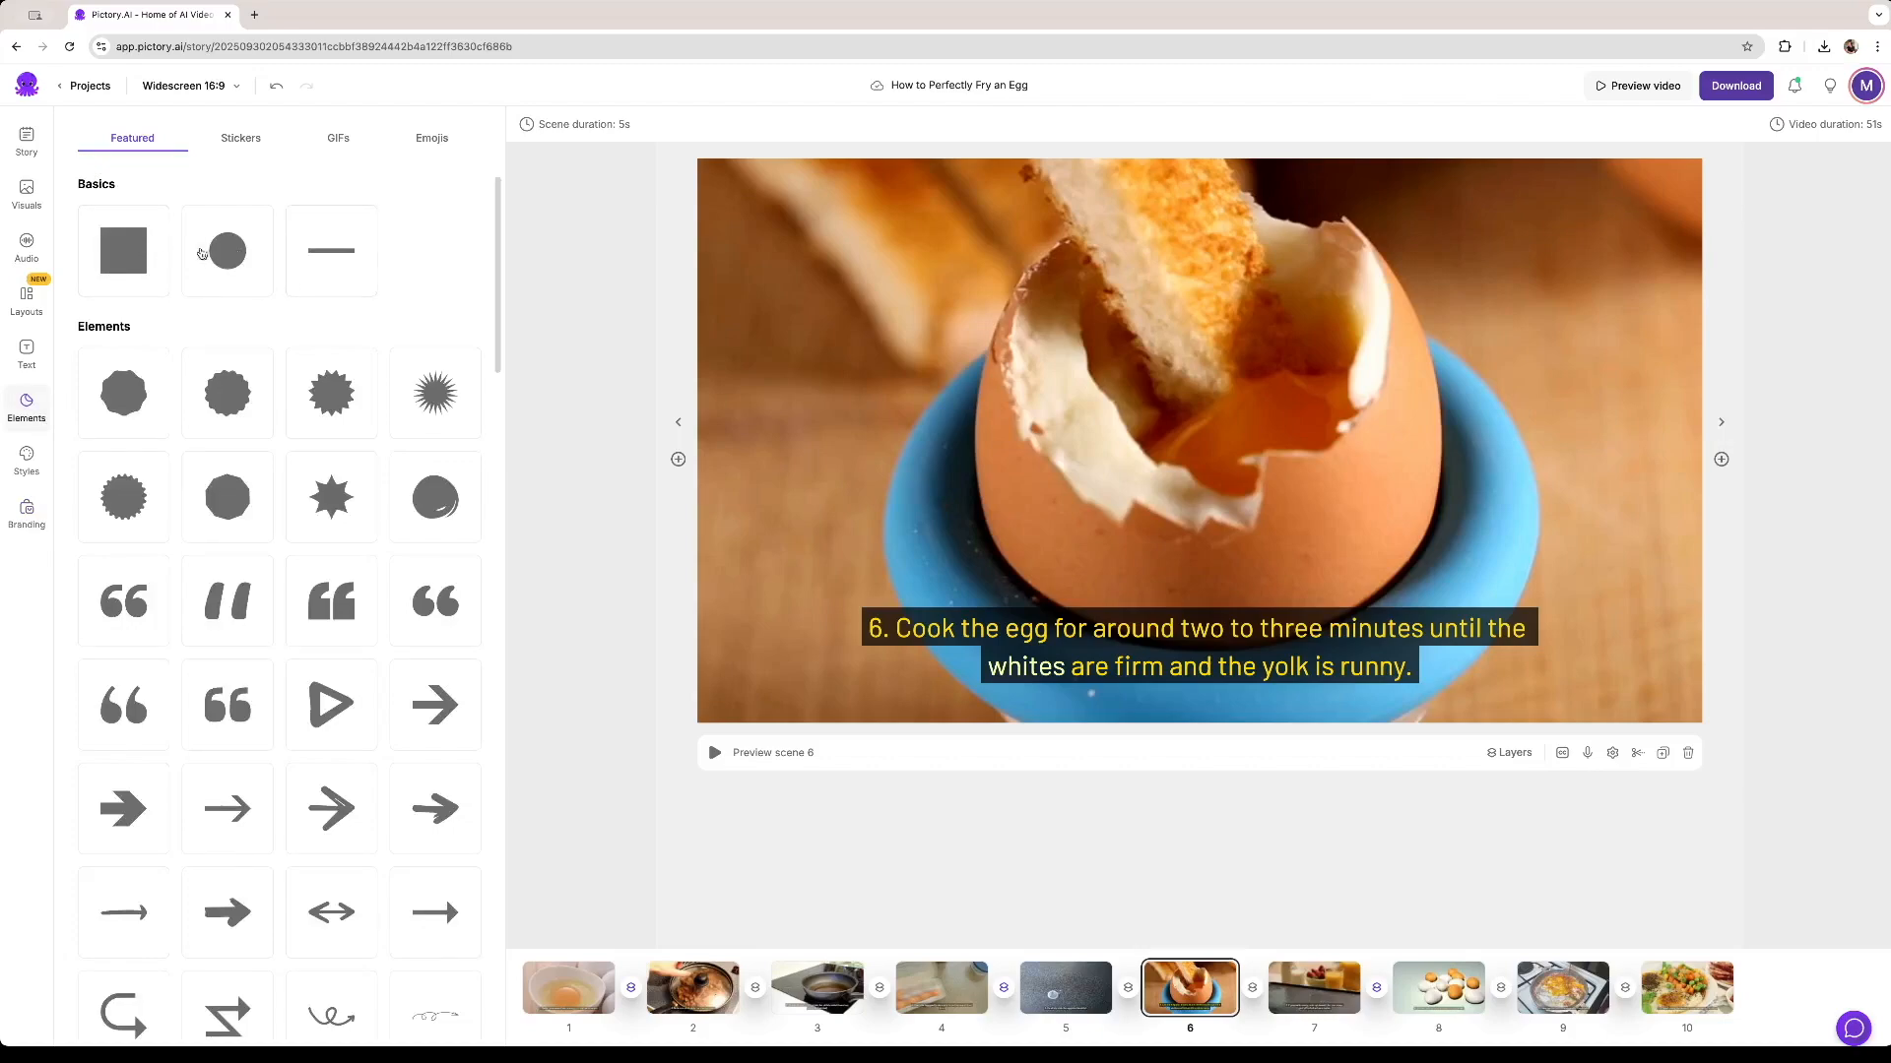
pyautogui.click(240, 138)
pyautogui.click(339, 139)
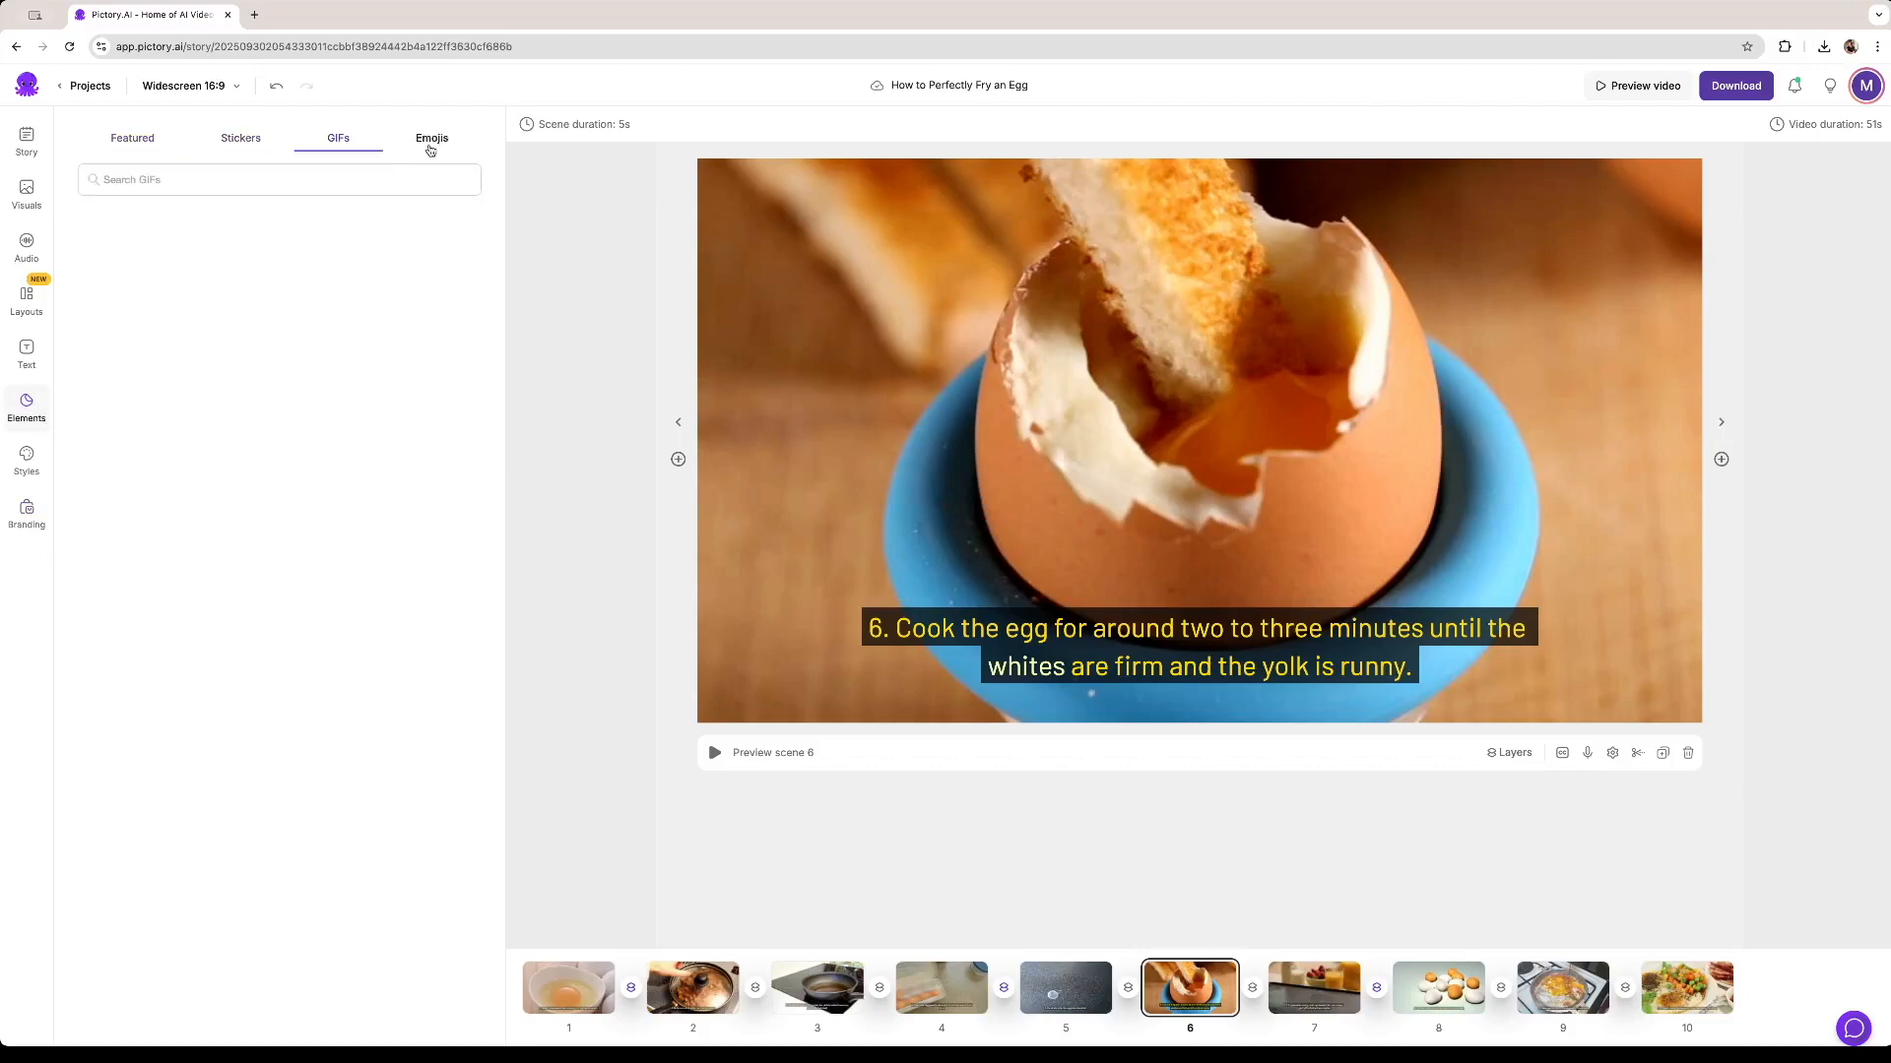
pyautogui.click(433, 138)
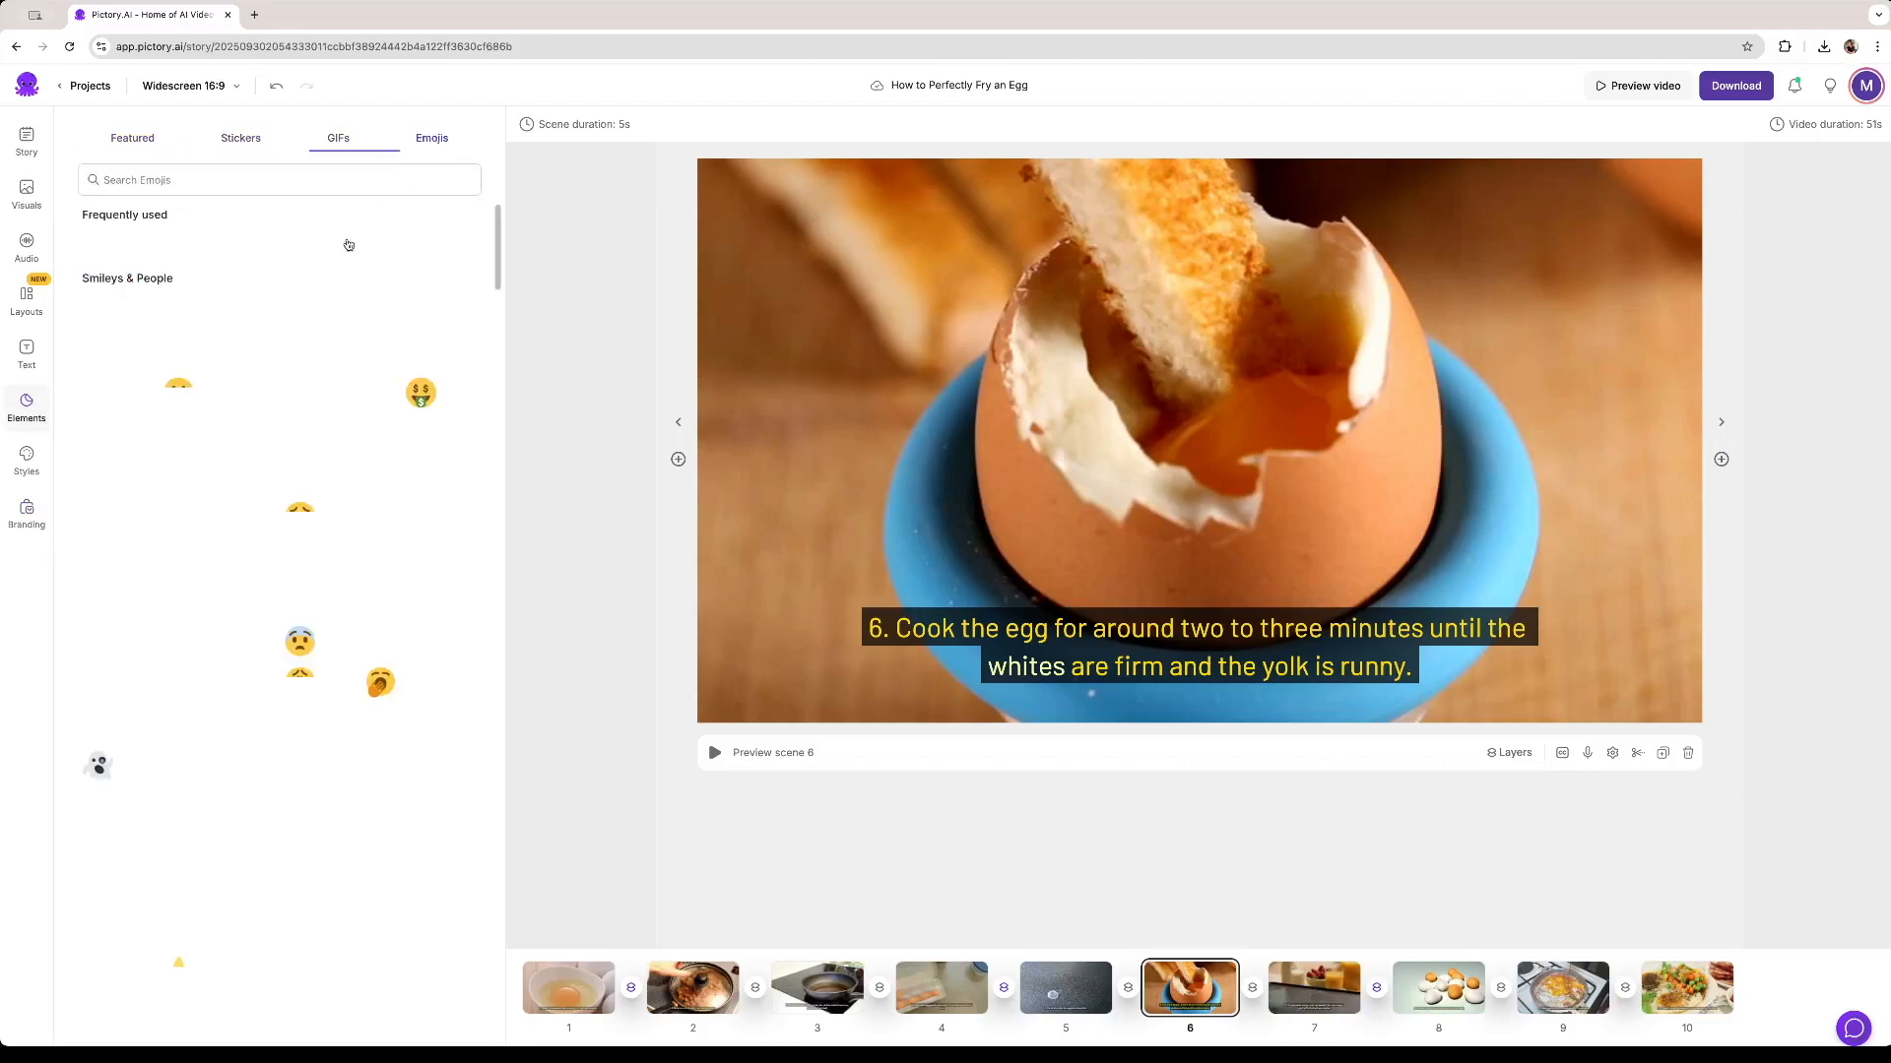
pyautogui.click(32, 351)
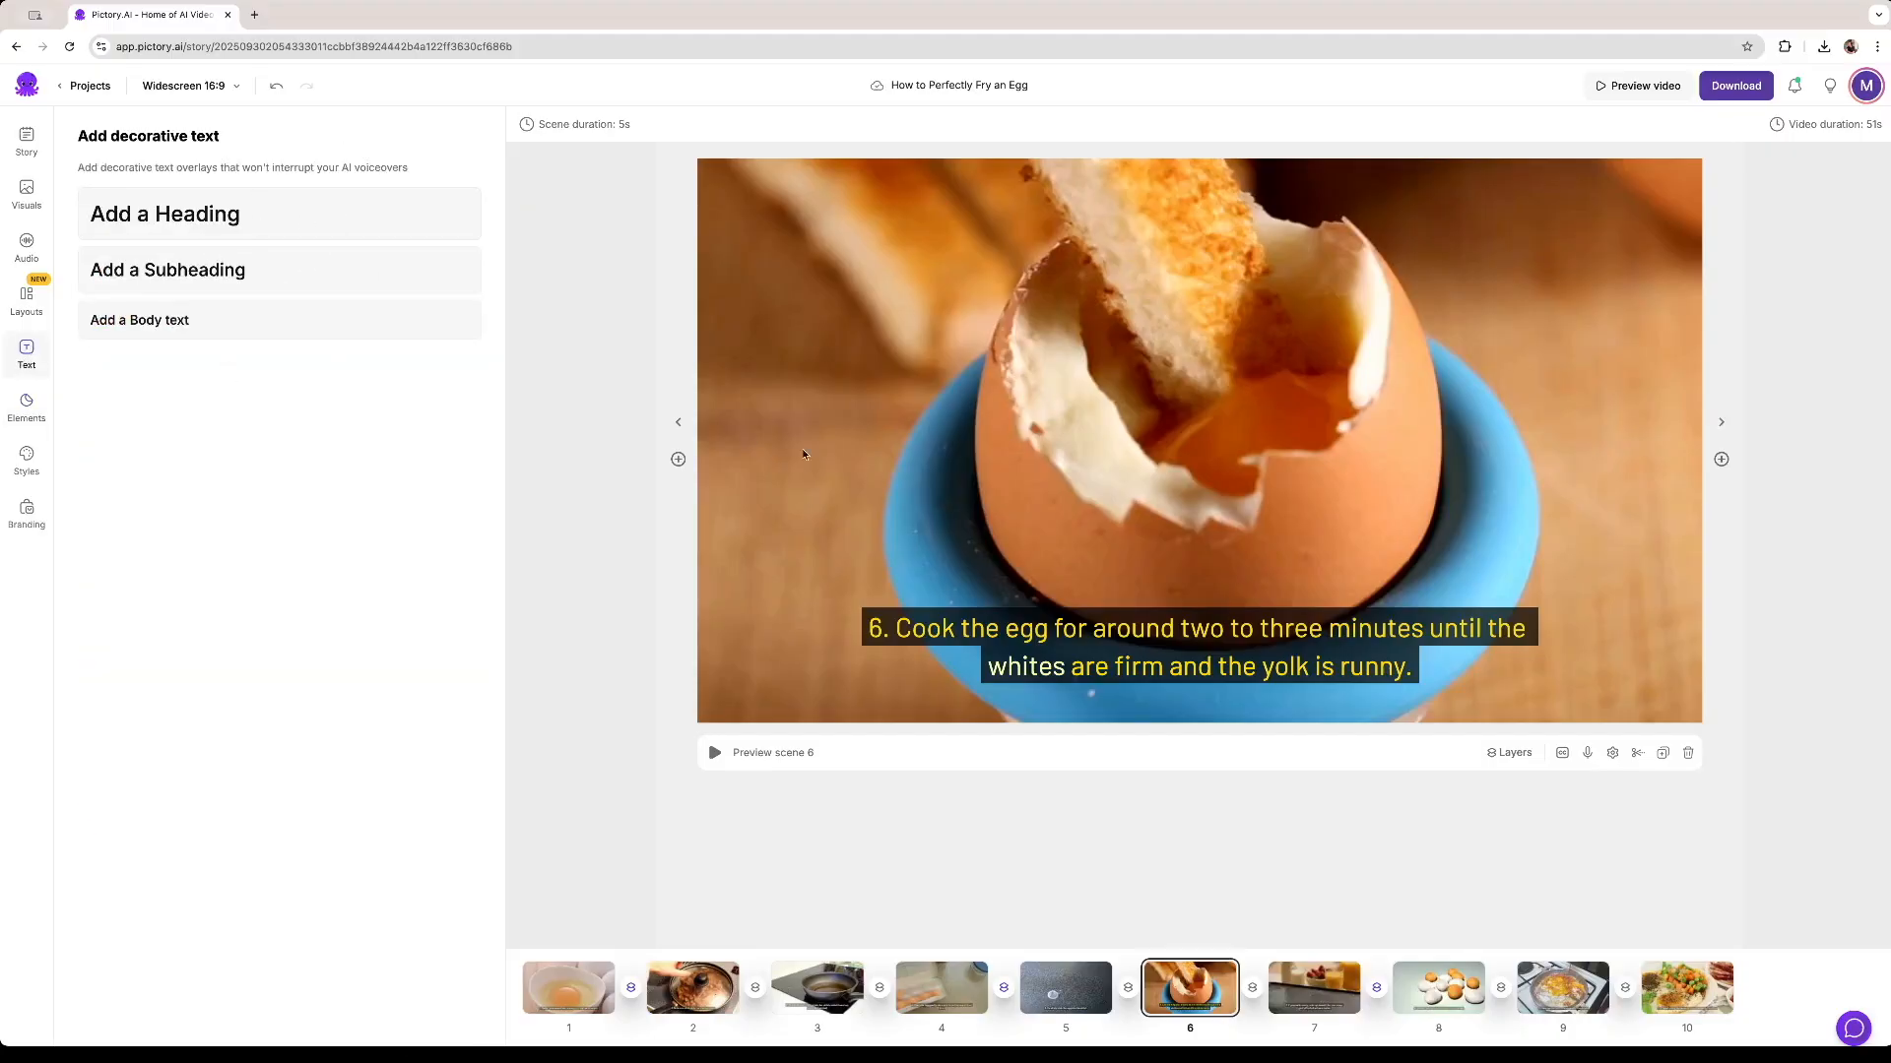
# With scene 1 selected, examine the AI voices, their language, accent and other filters, and the scene's voiceover options
pyautogui.click(35, 251)
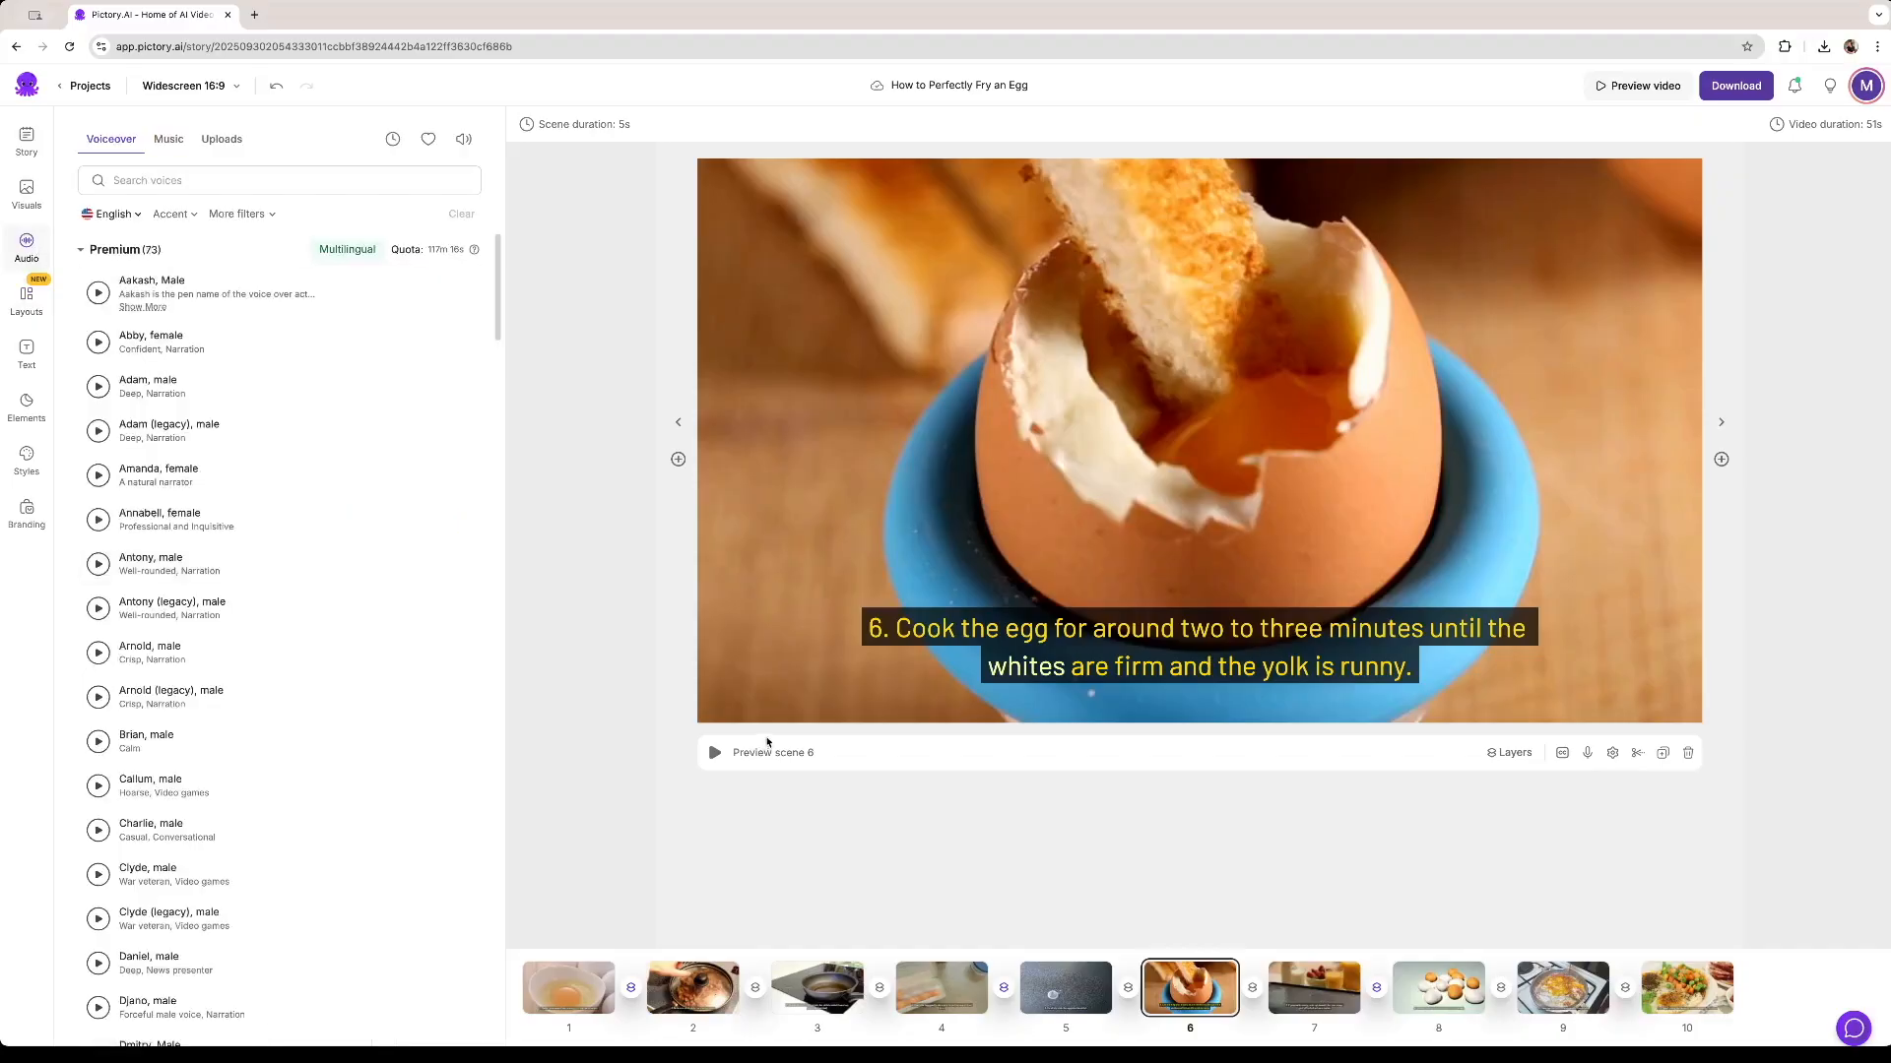
pyautogui.click(599, 987)
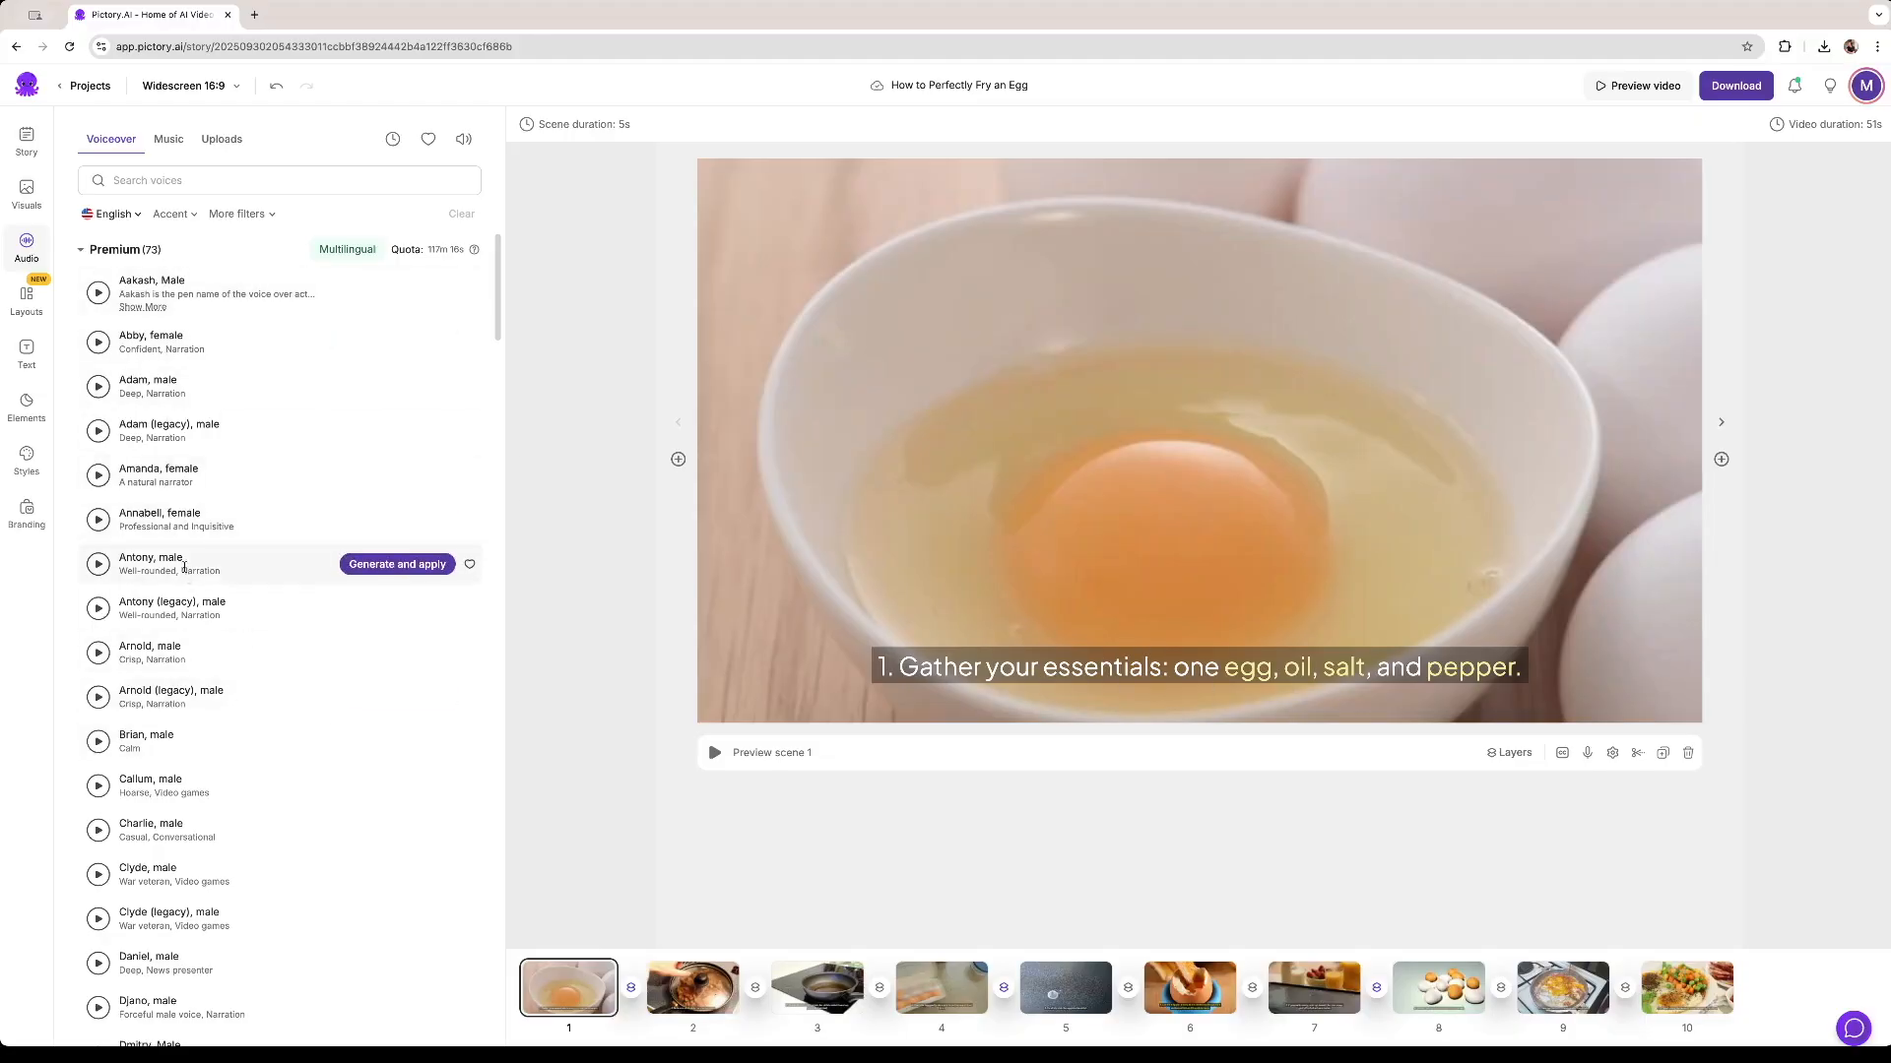
pyautogui.click(126, 216)
pyautogui.scroll(-5, 138, 310)
pyautogui.scroll(5, 137, 313)
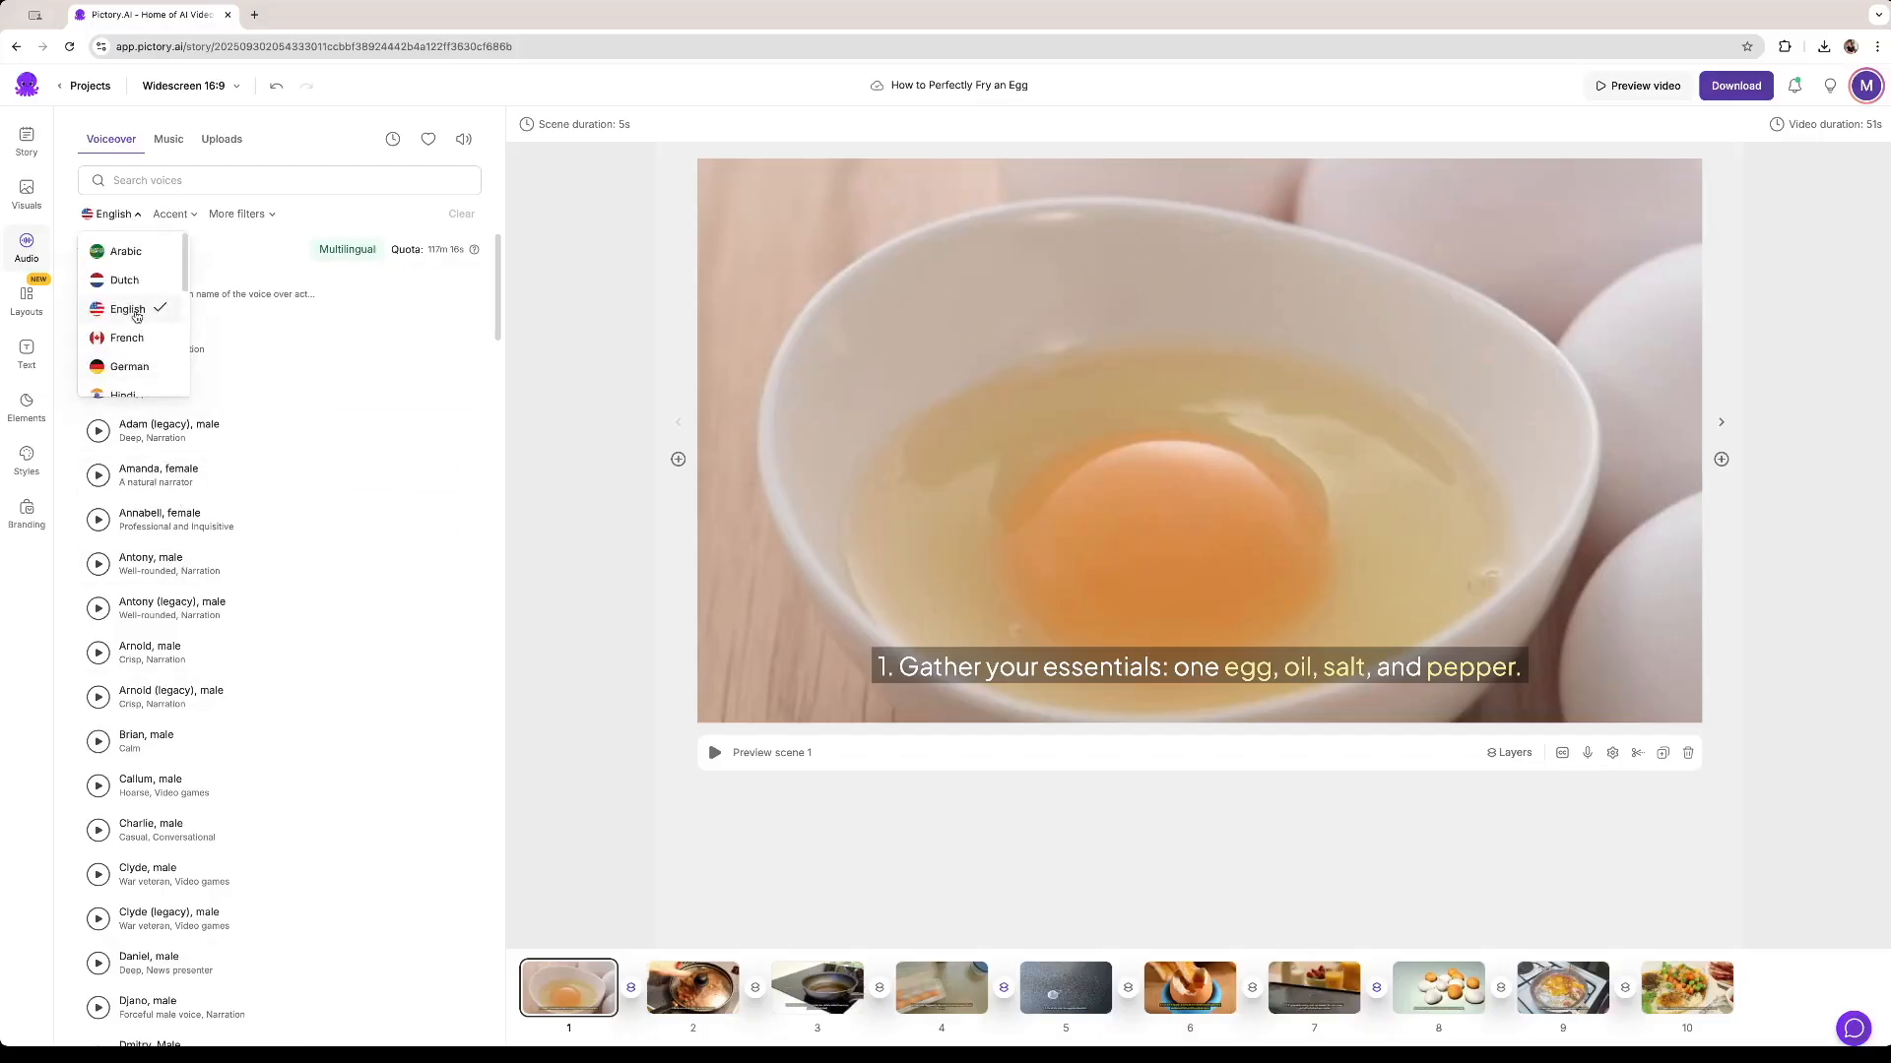
pyautogui.click(137, 315)
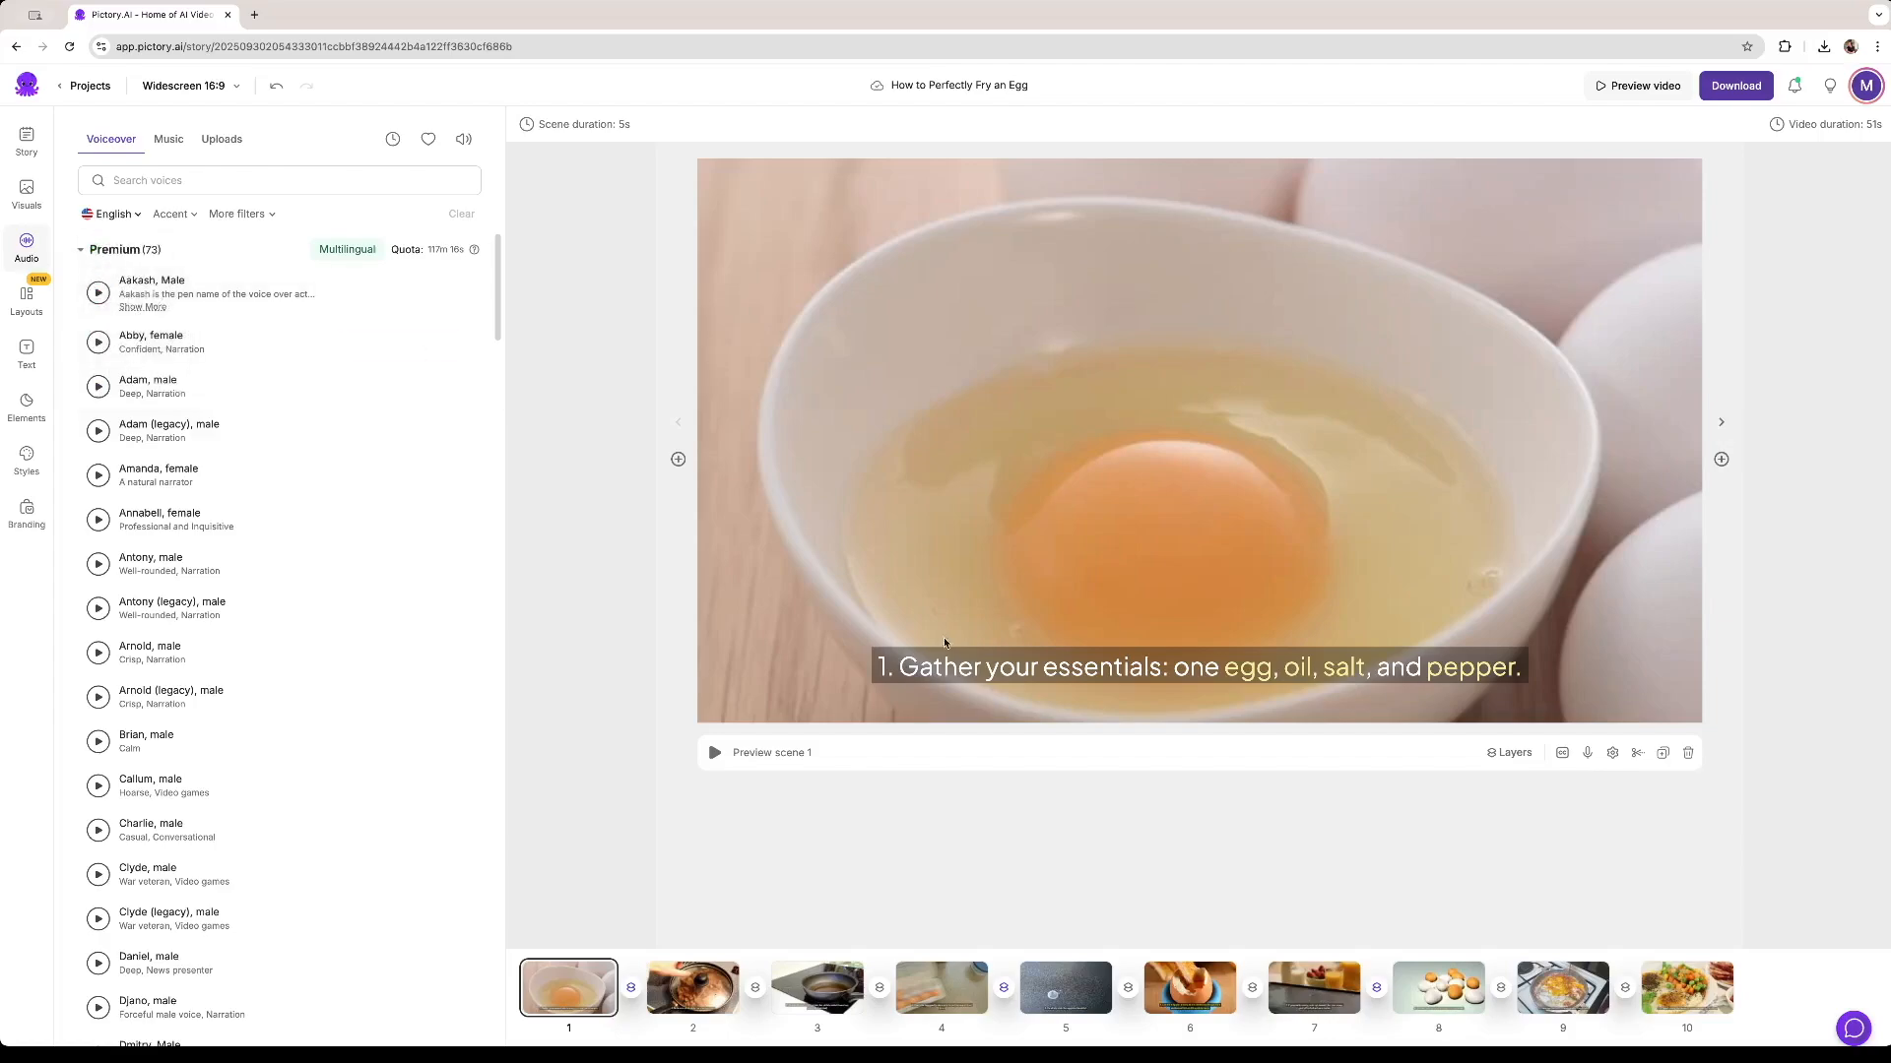
pyautogui.click(184, 216)
pyautogui.click(240, 216)
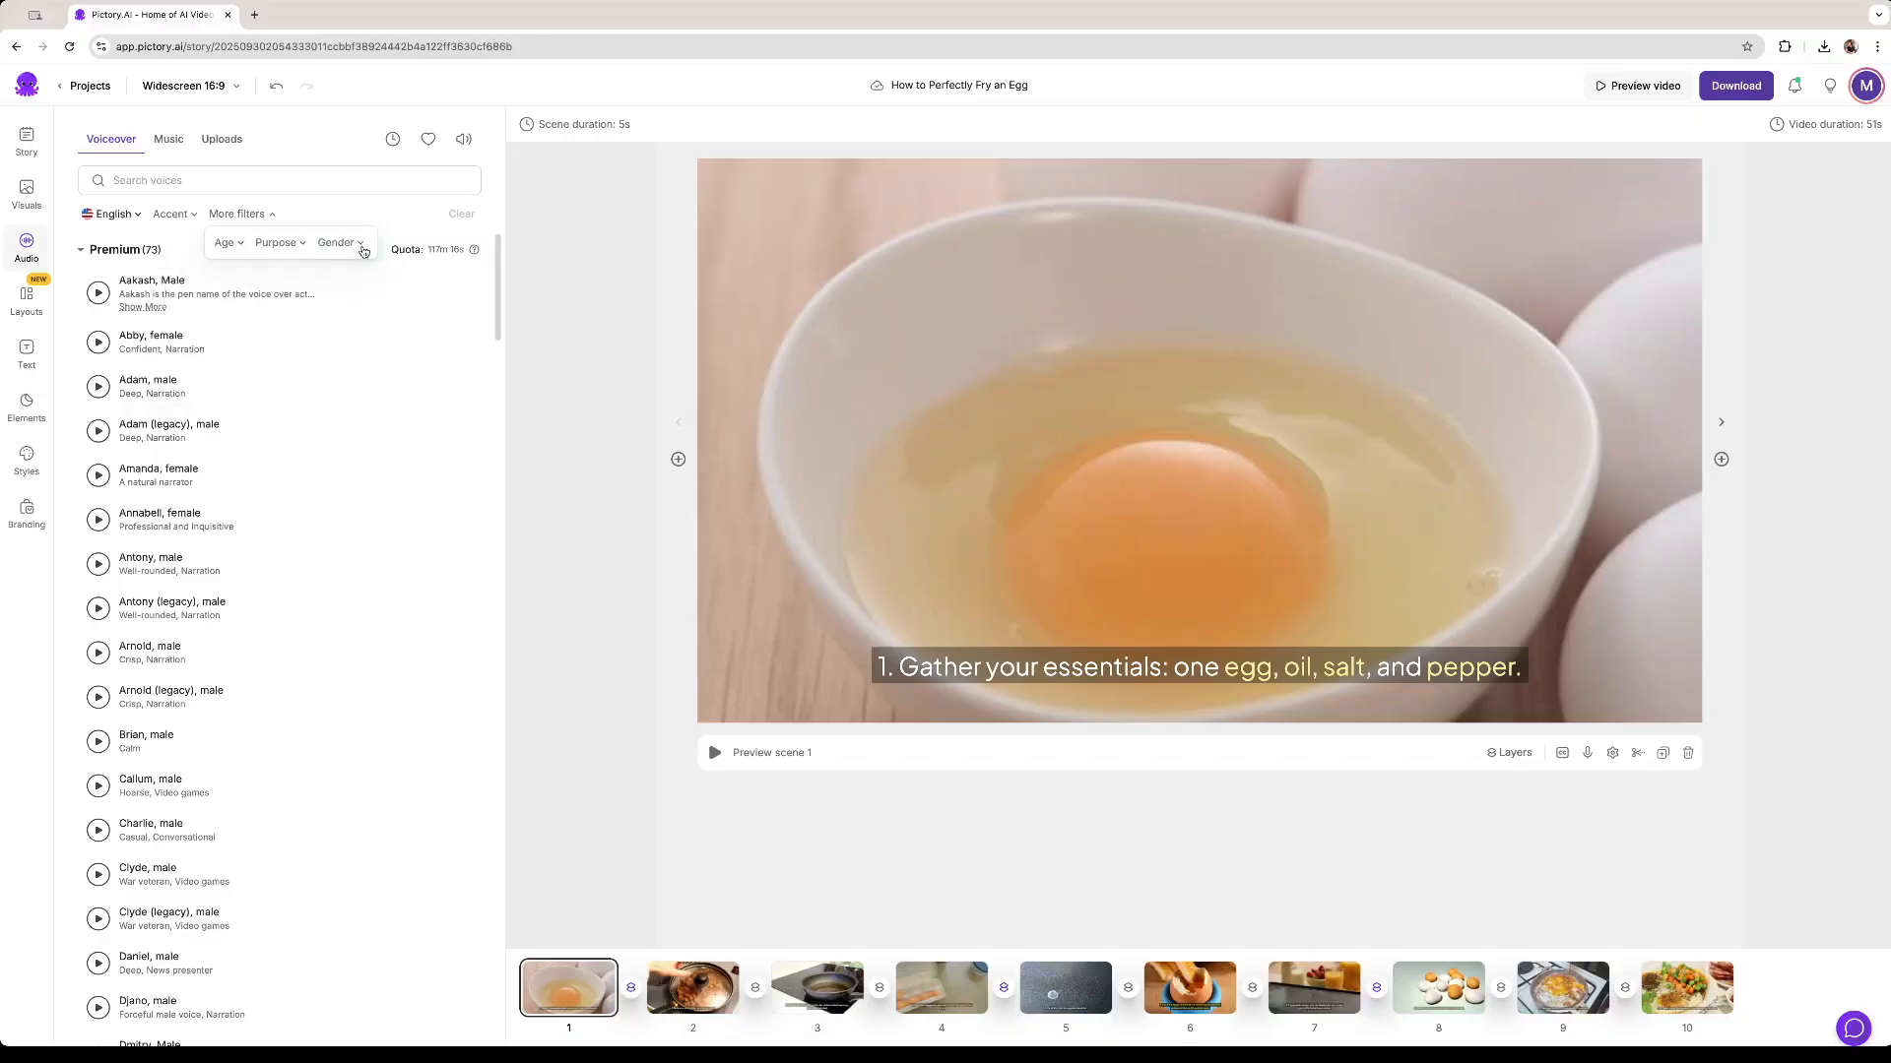
pyautogui.click(1587, 754)
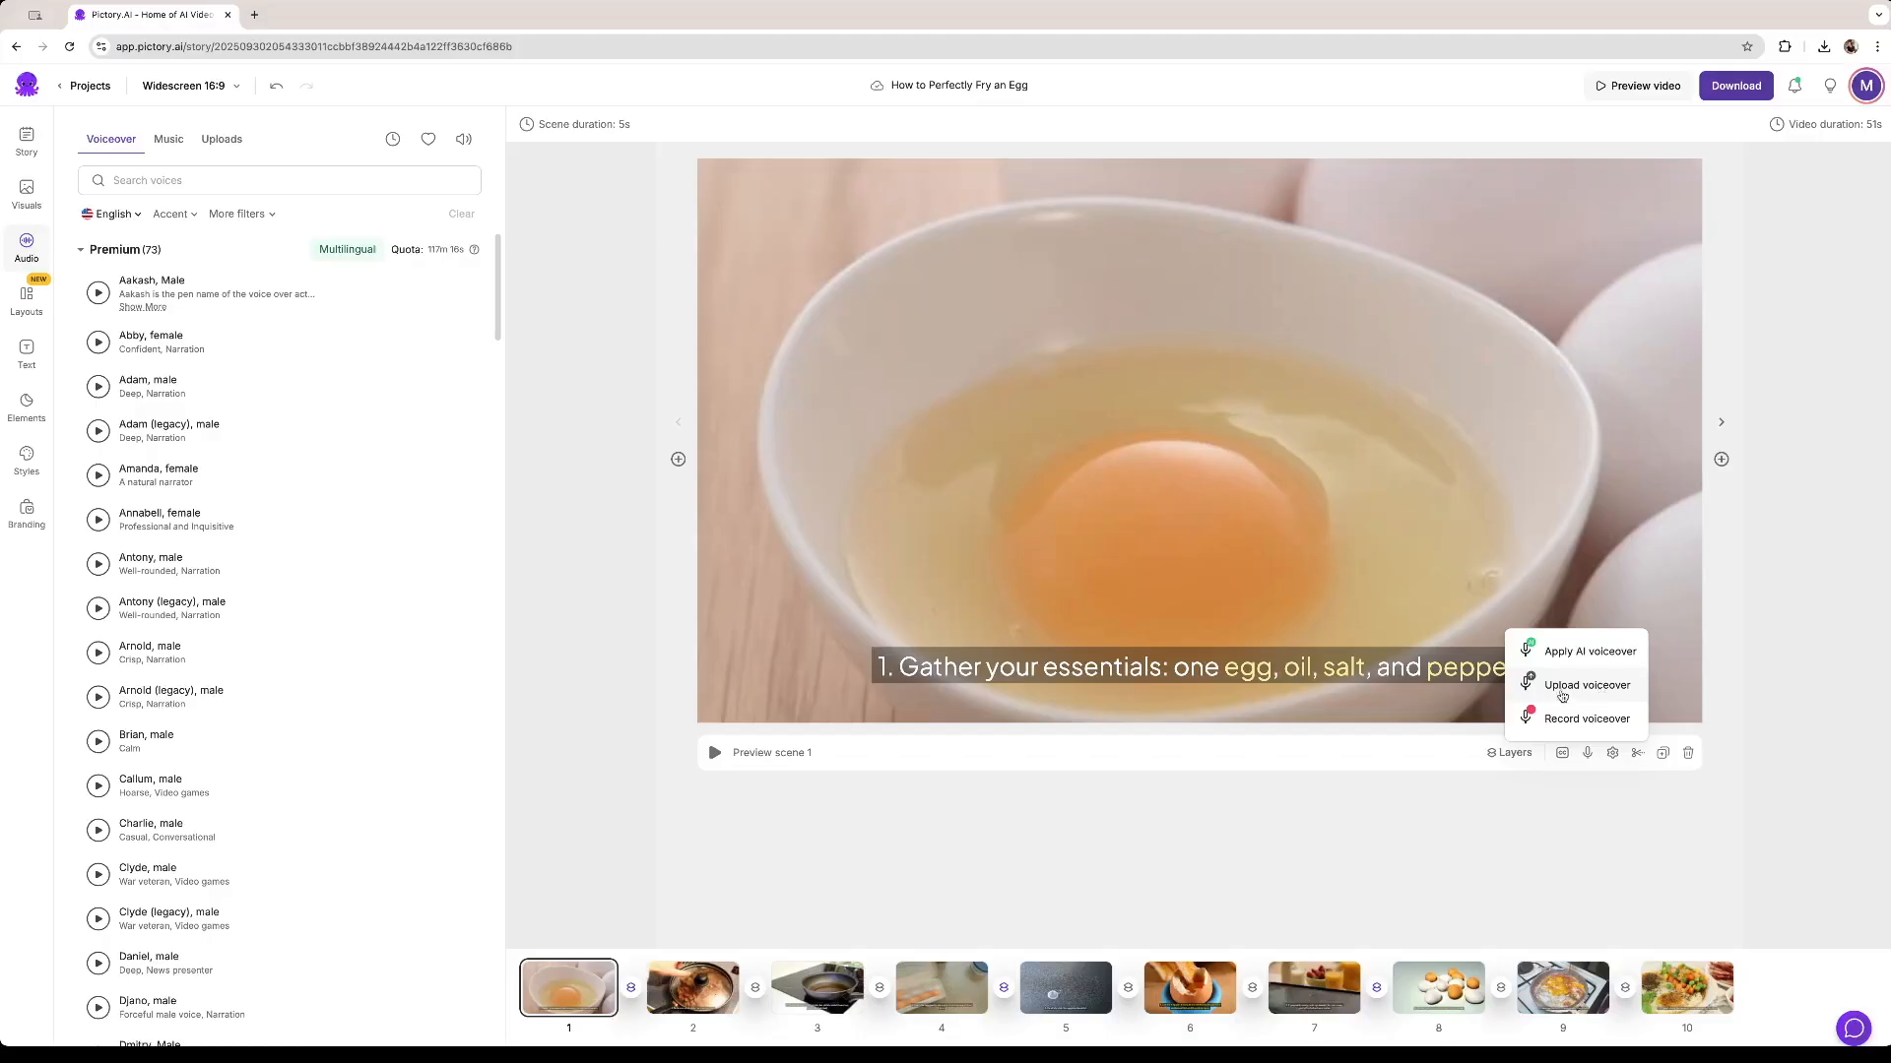
# Listen to the premium voice Abby, then generate and apply it as the video's voiceover
pyautogui.click(266, 352)
pyautogui.click(98, 343)
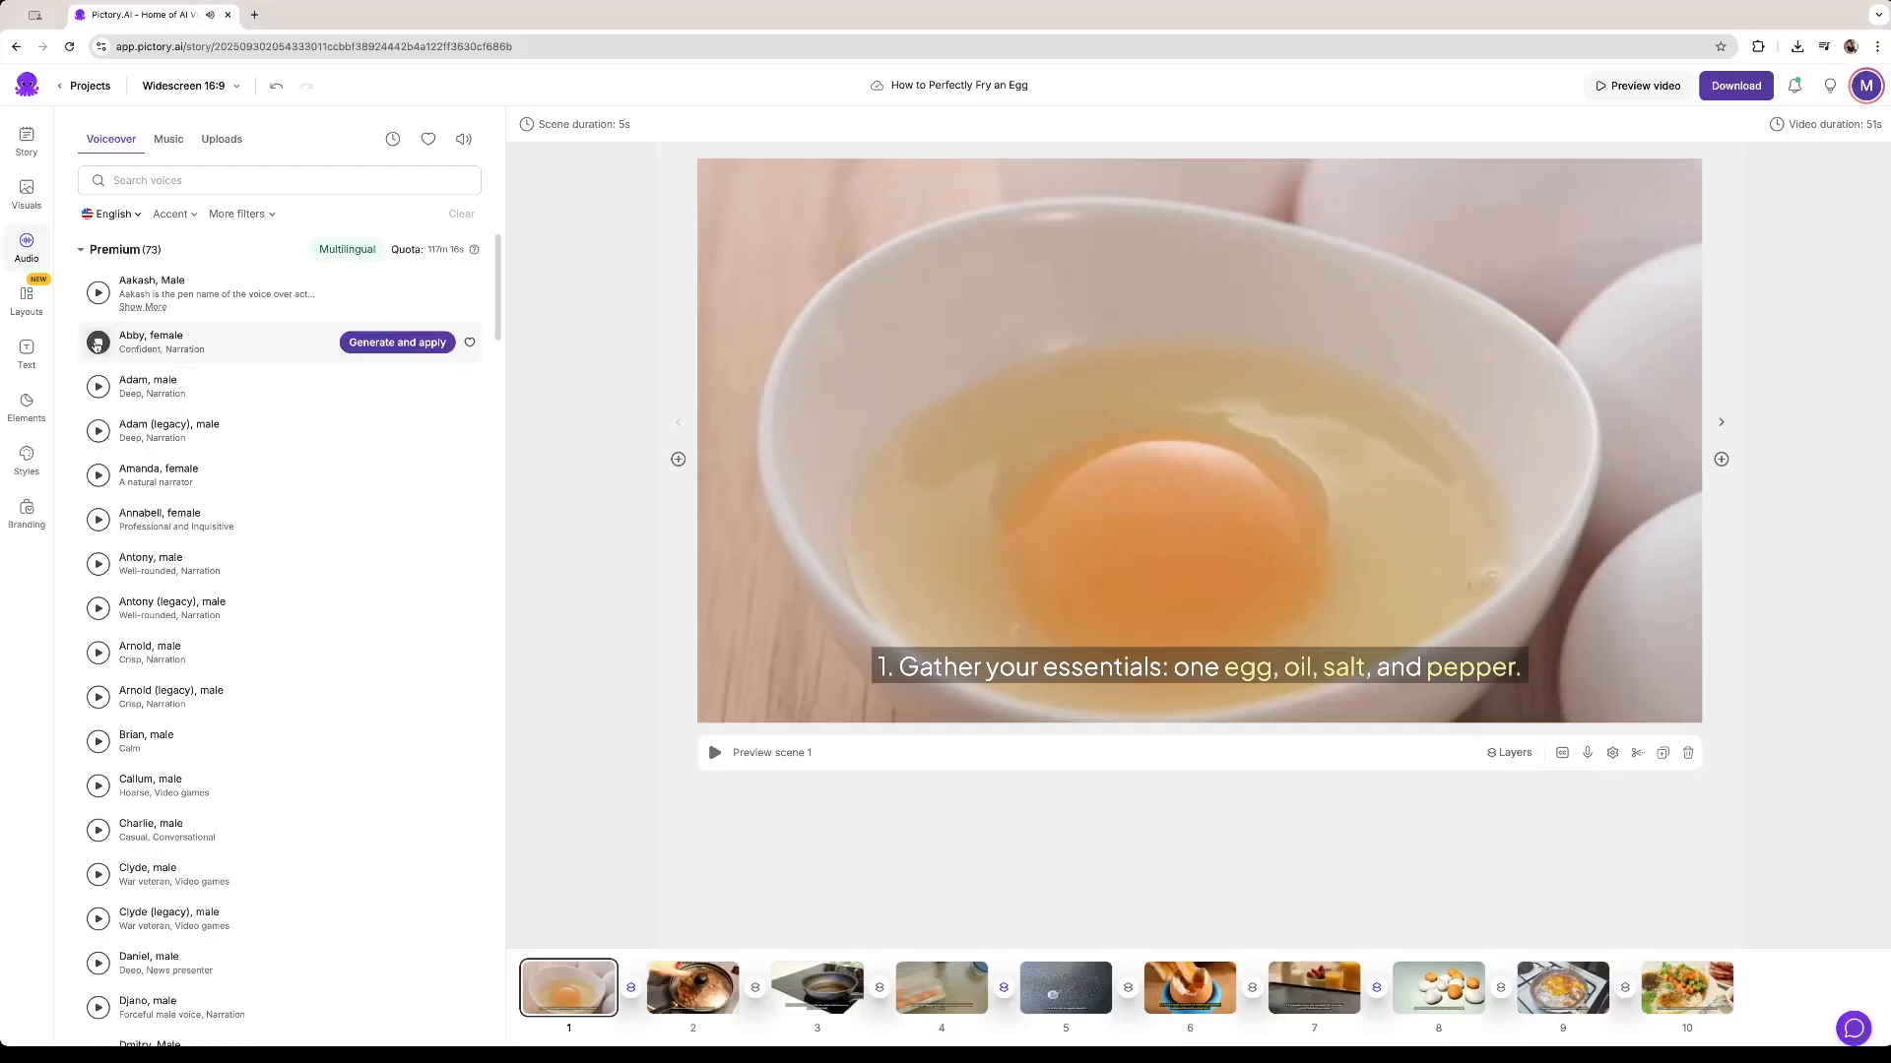
pyautogui.click(397, 346)
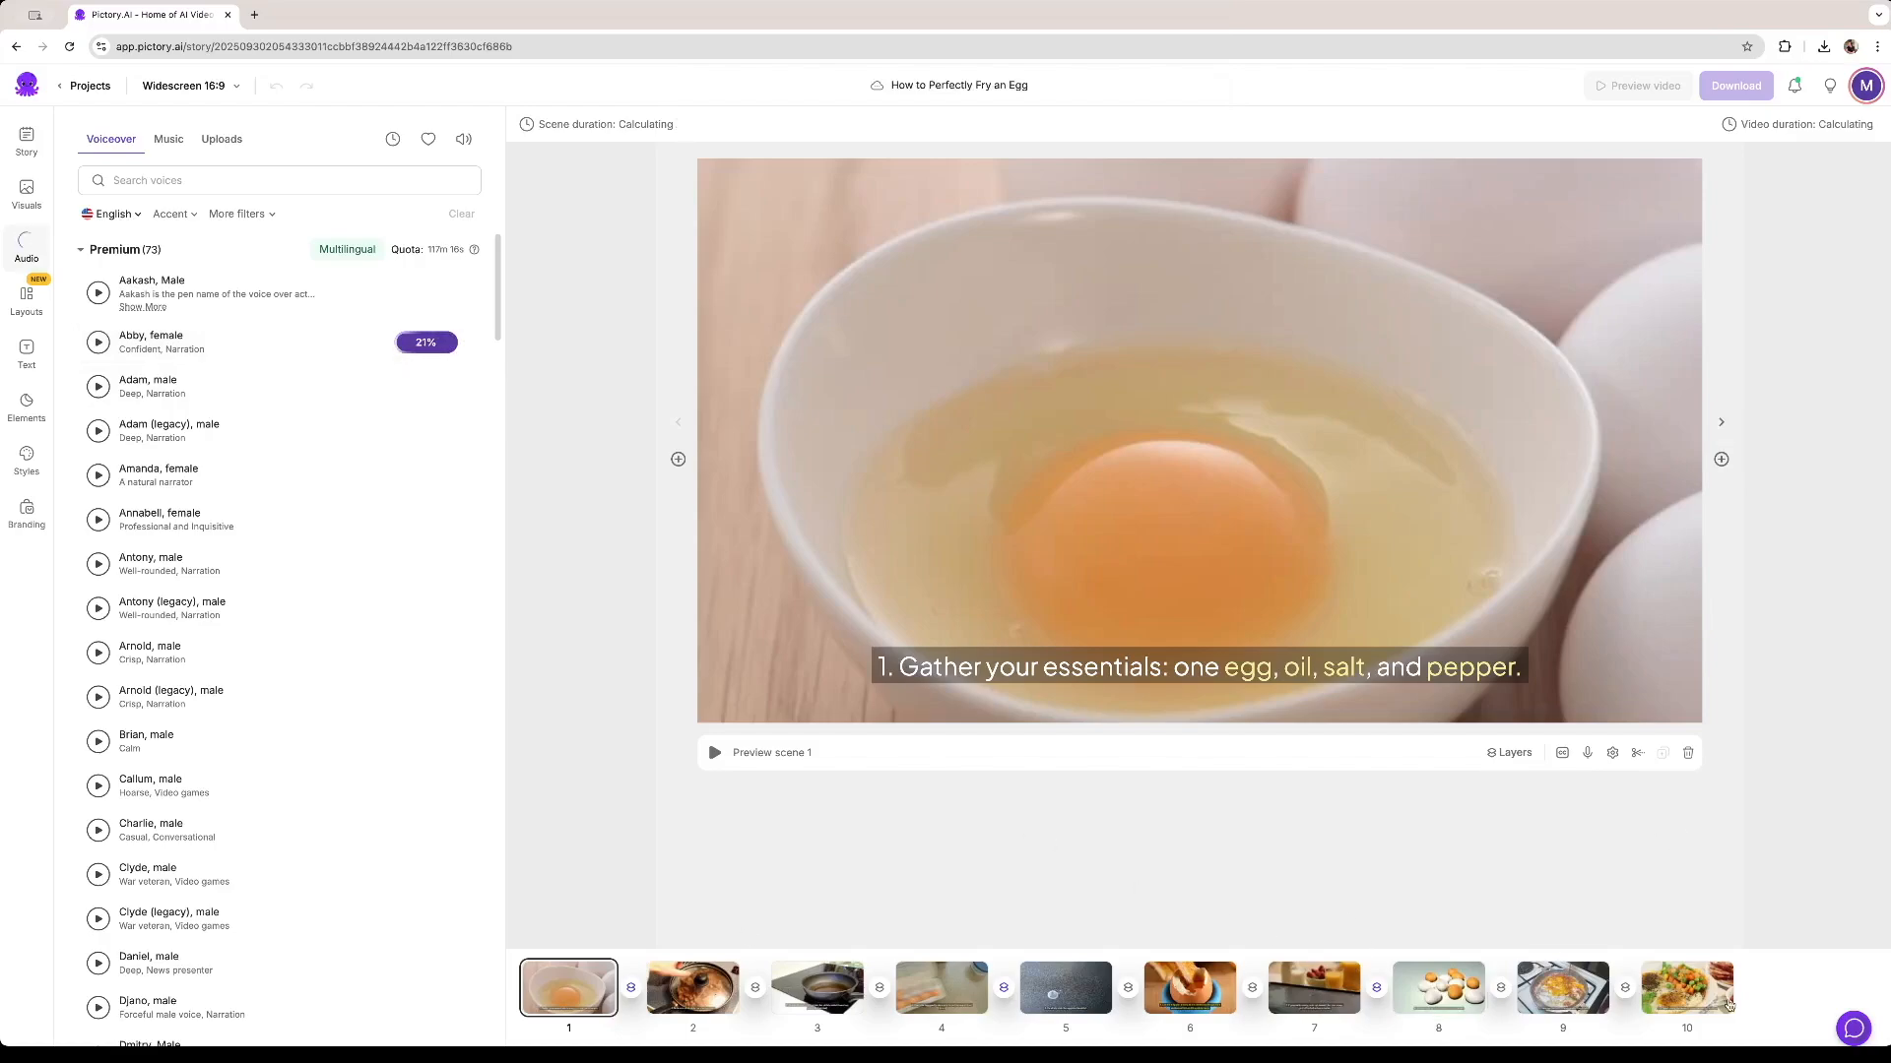
# Preview scenes 1 and 2 with the new voiceover
pyautogui.click(714, 754)
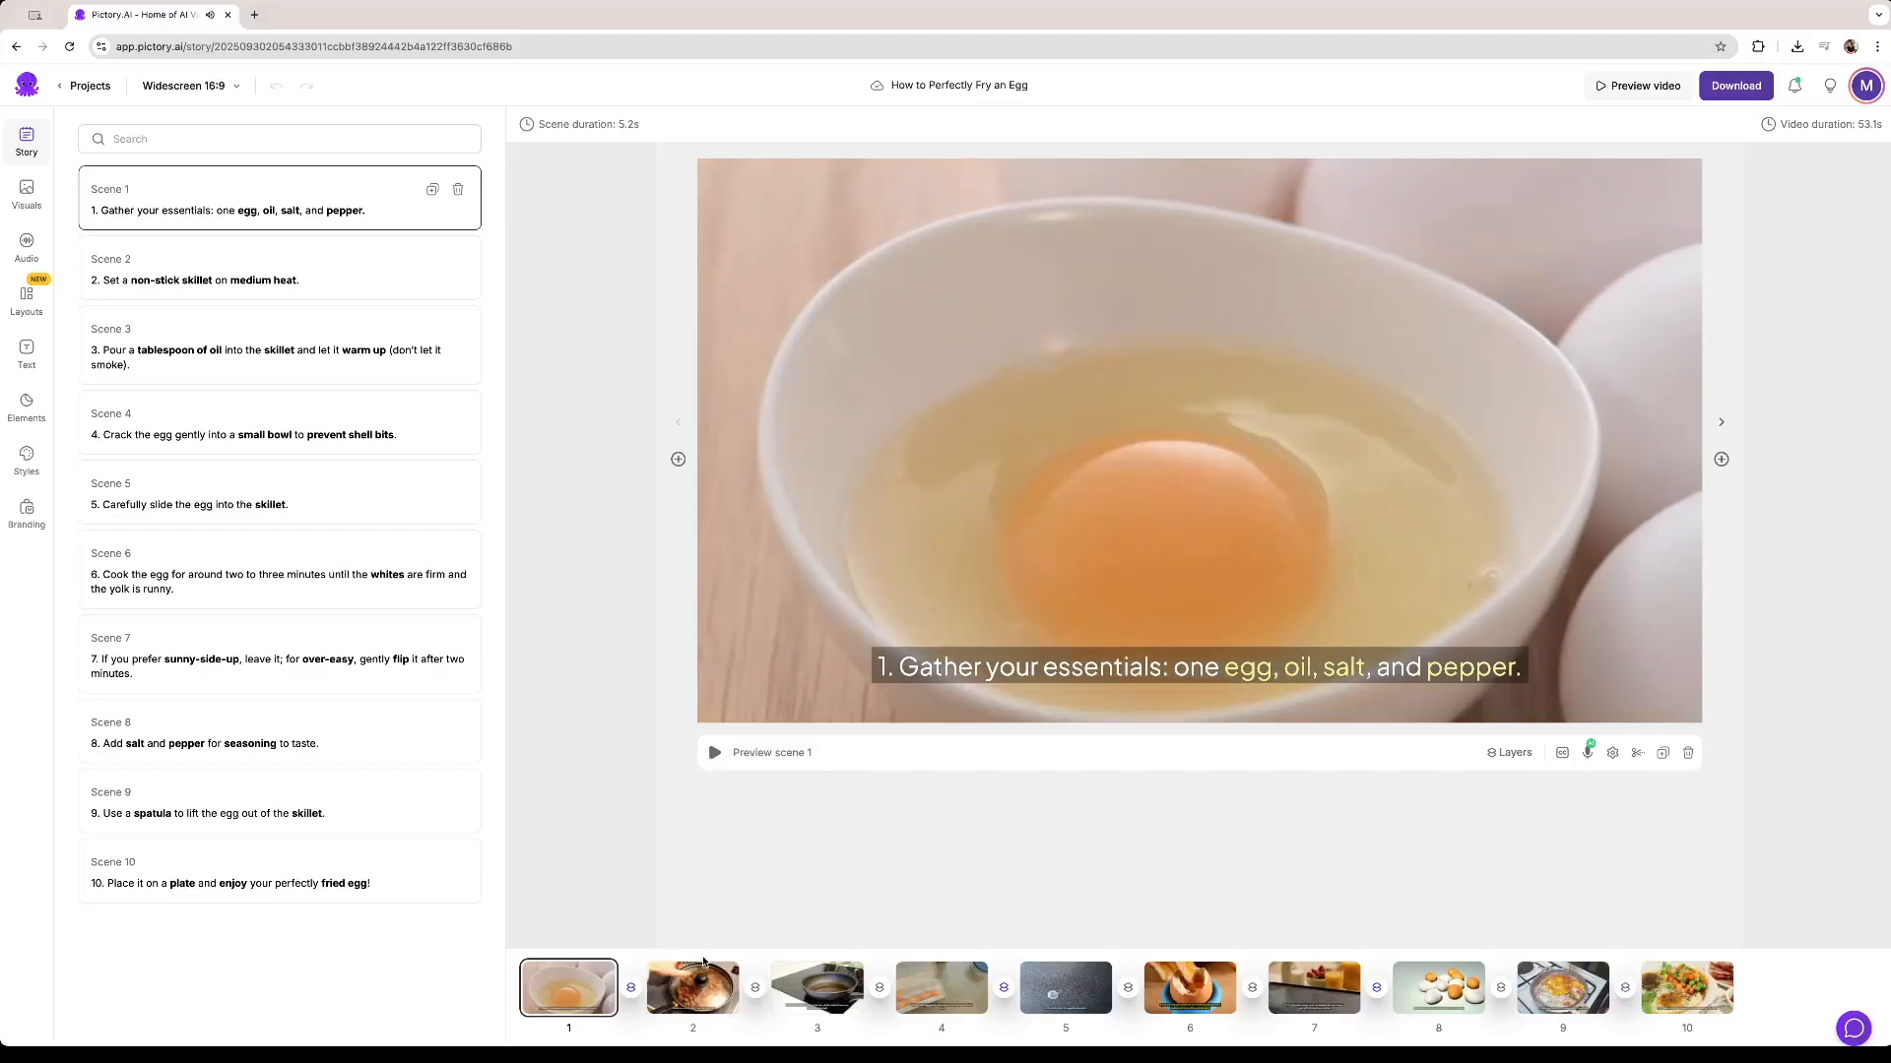
pyautogui.click(669, 990)
pyautogui.click(716, 753)
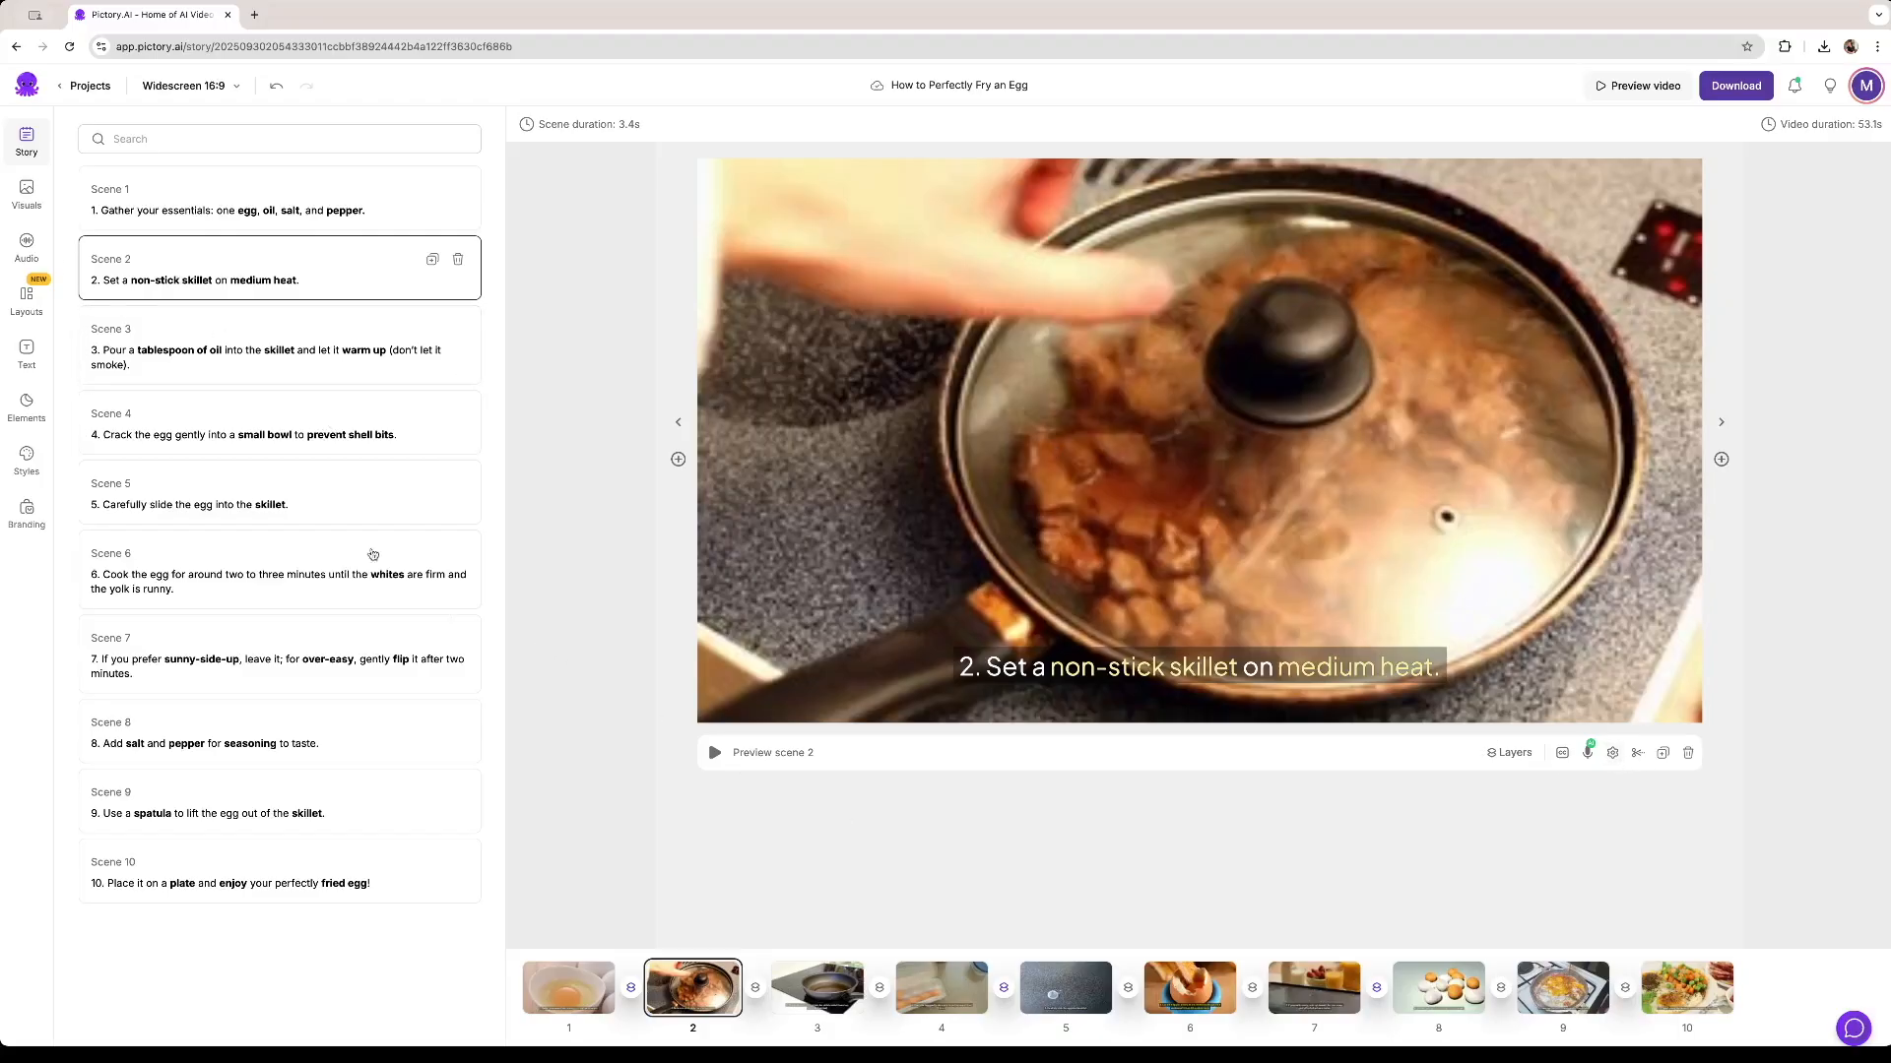
# Browse the background music tracks and check the uploaded voiceover files
pyautogui.click(27, 246)
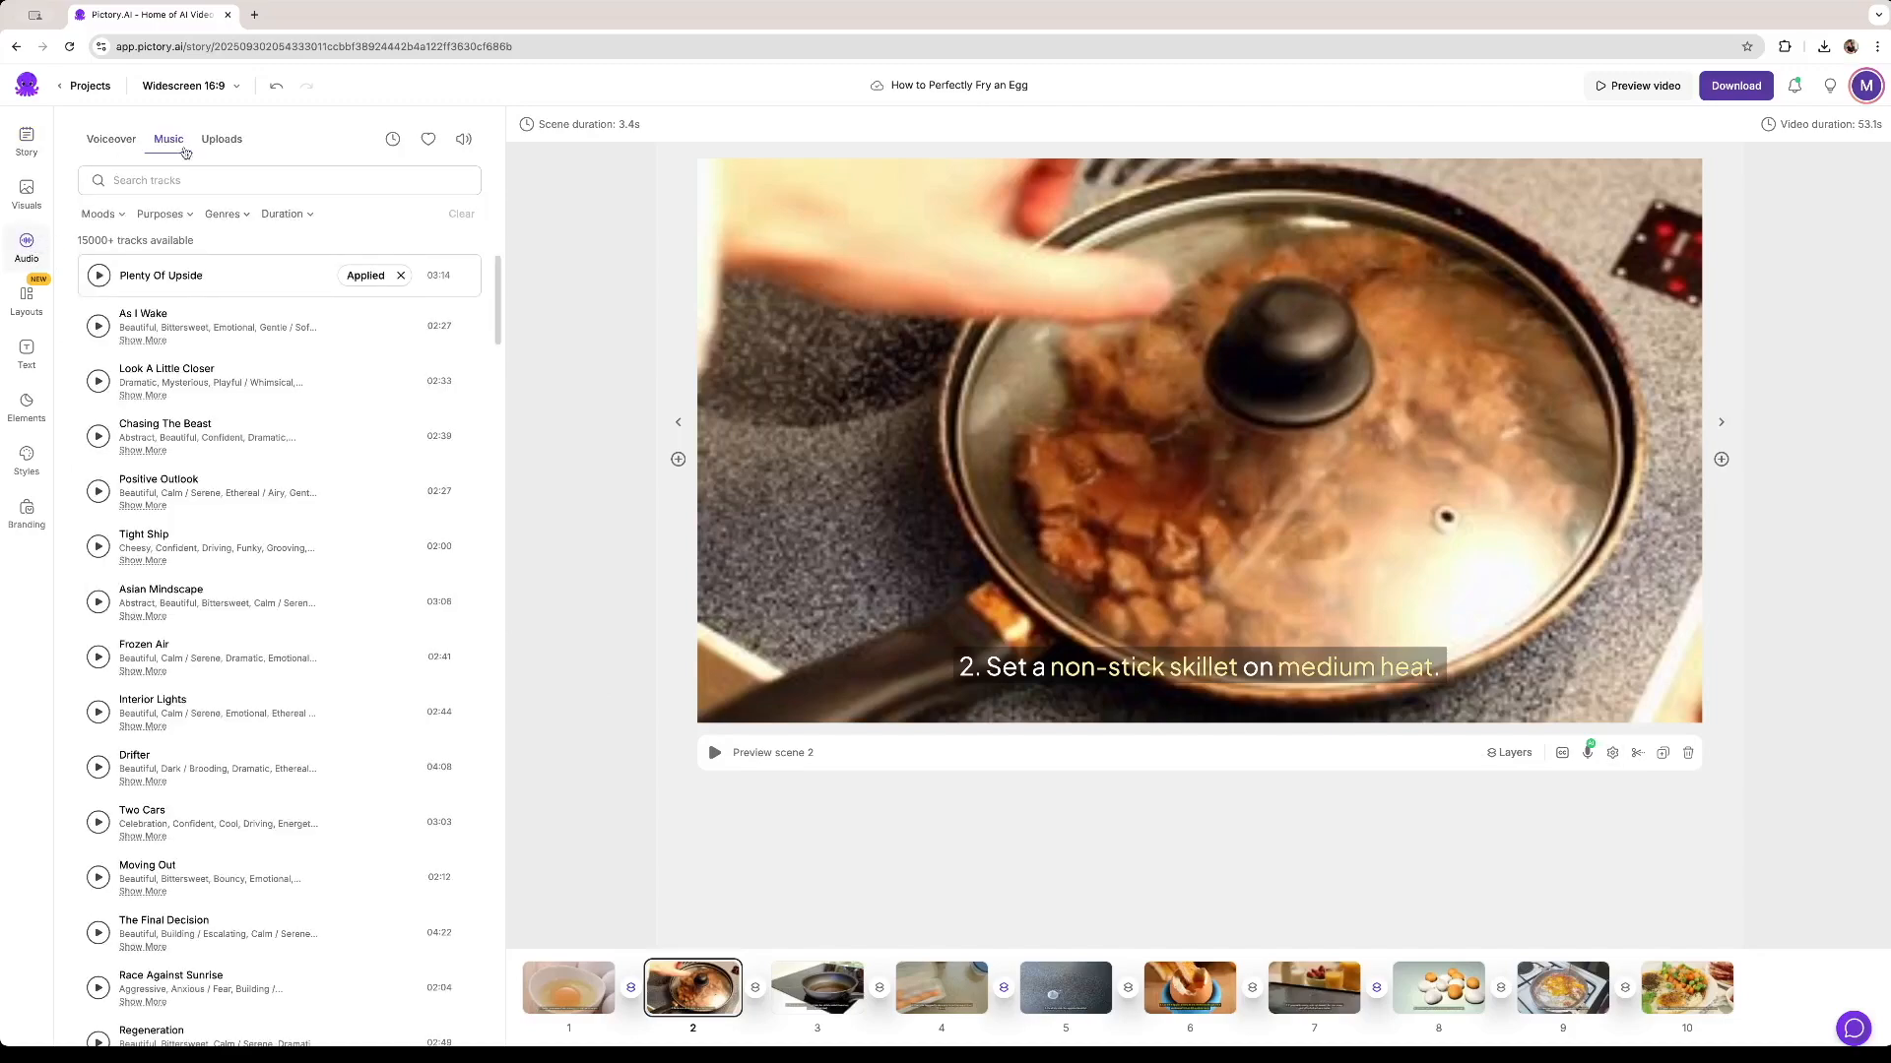
pyautogui.scroll(-10, 272, 450)
pyautogui.scroll(-15, 272, 450)
pyautogui.scroll(20, 272, 446)
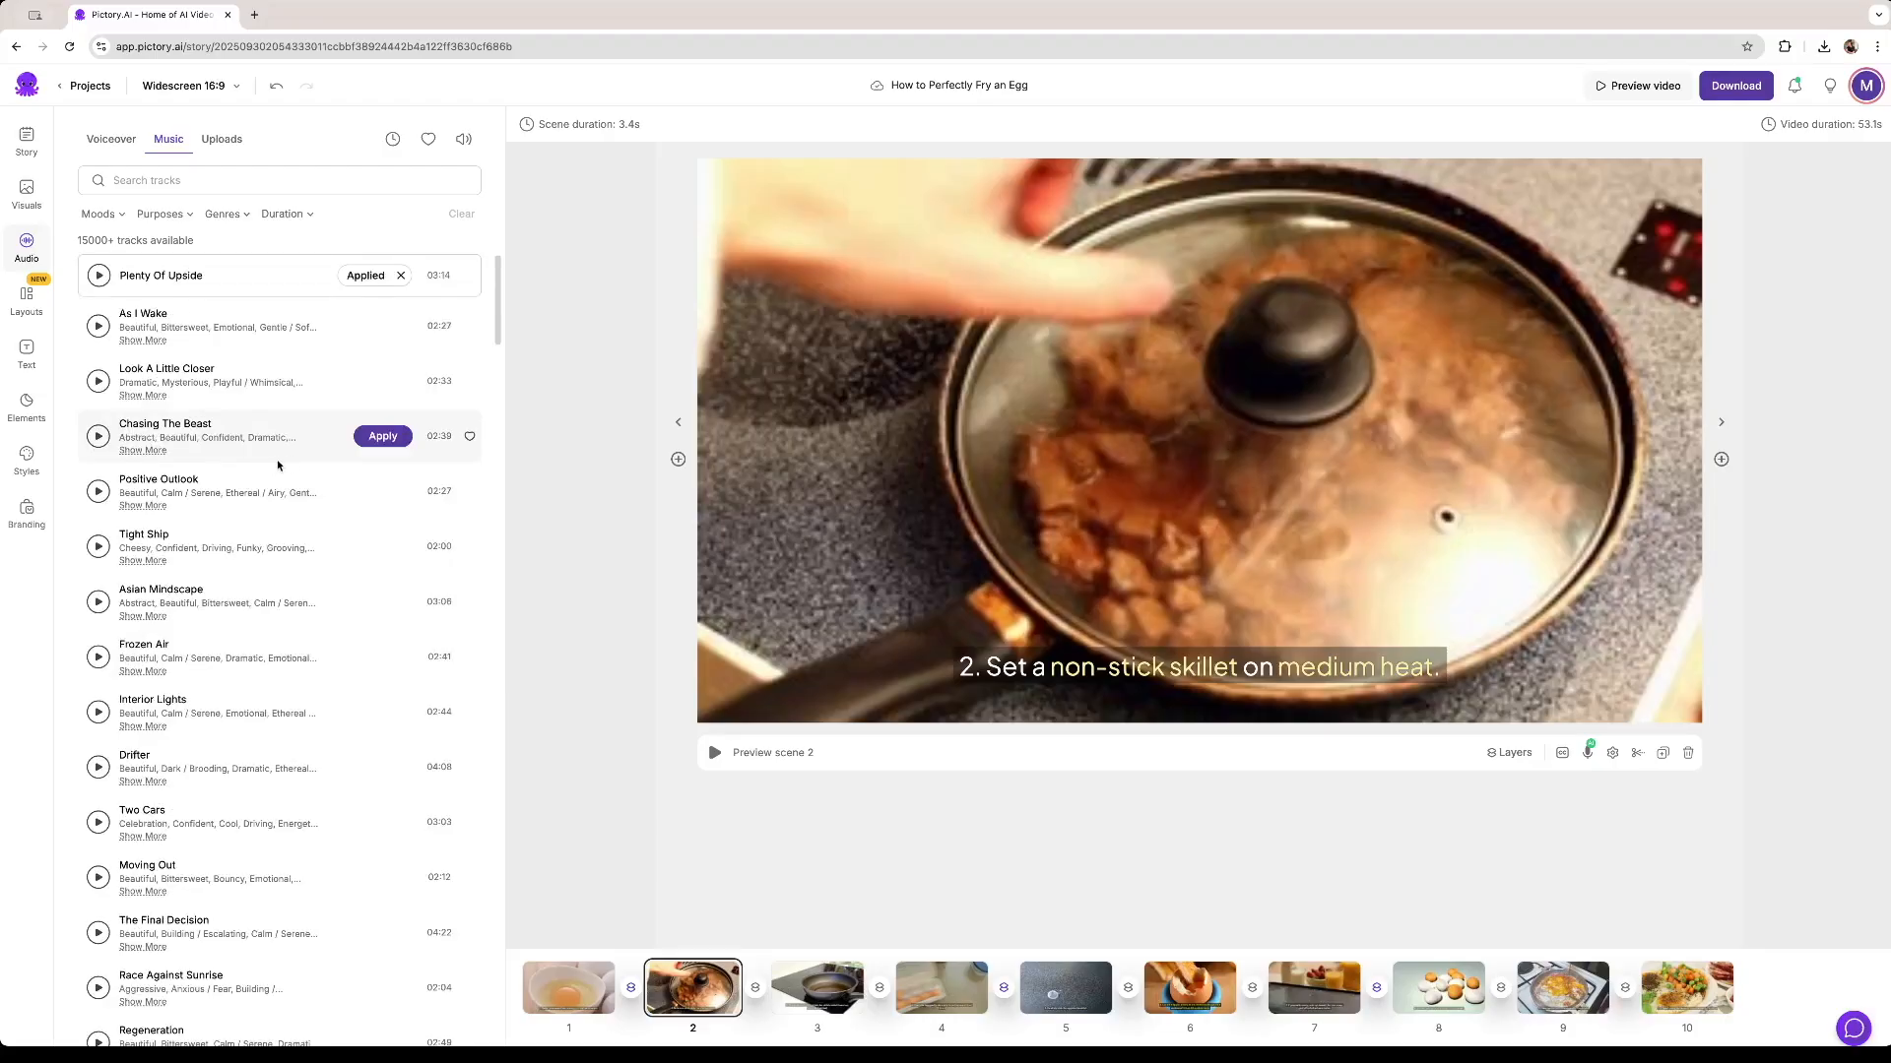
pyautogui.click(222, 139)
pyautogui.click(229, 181)
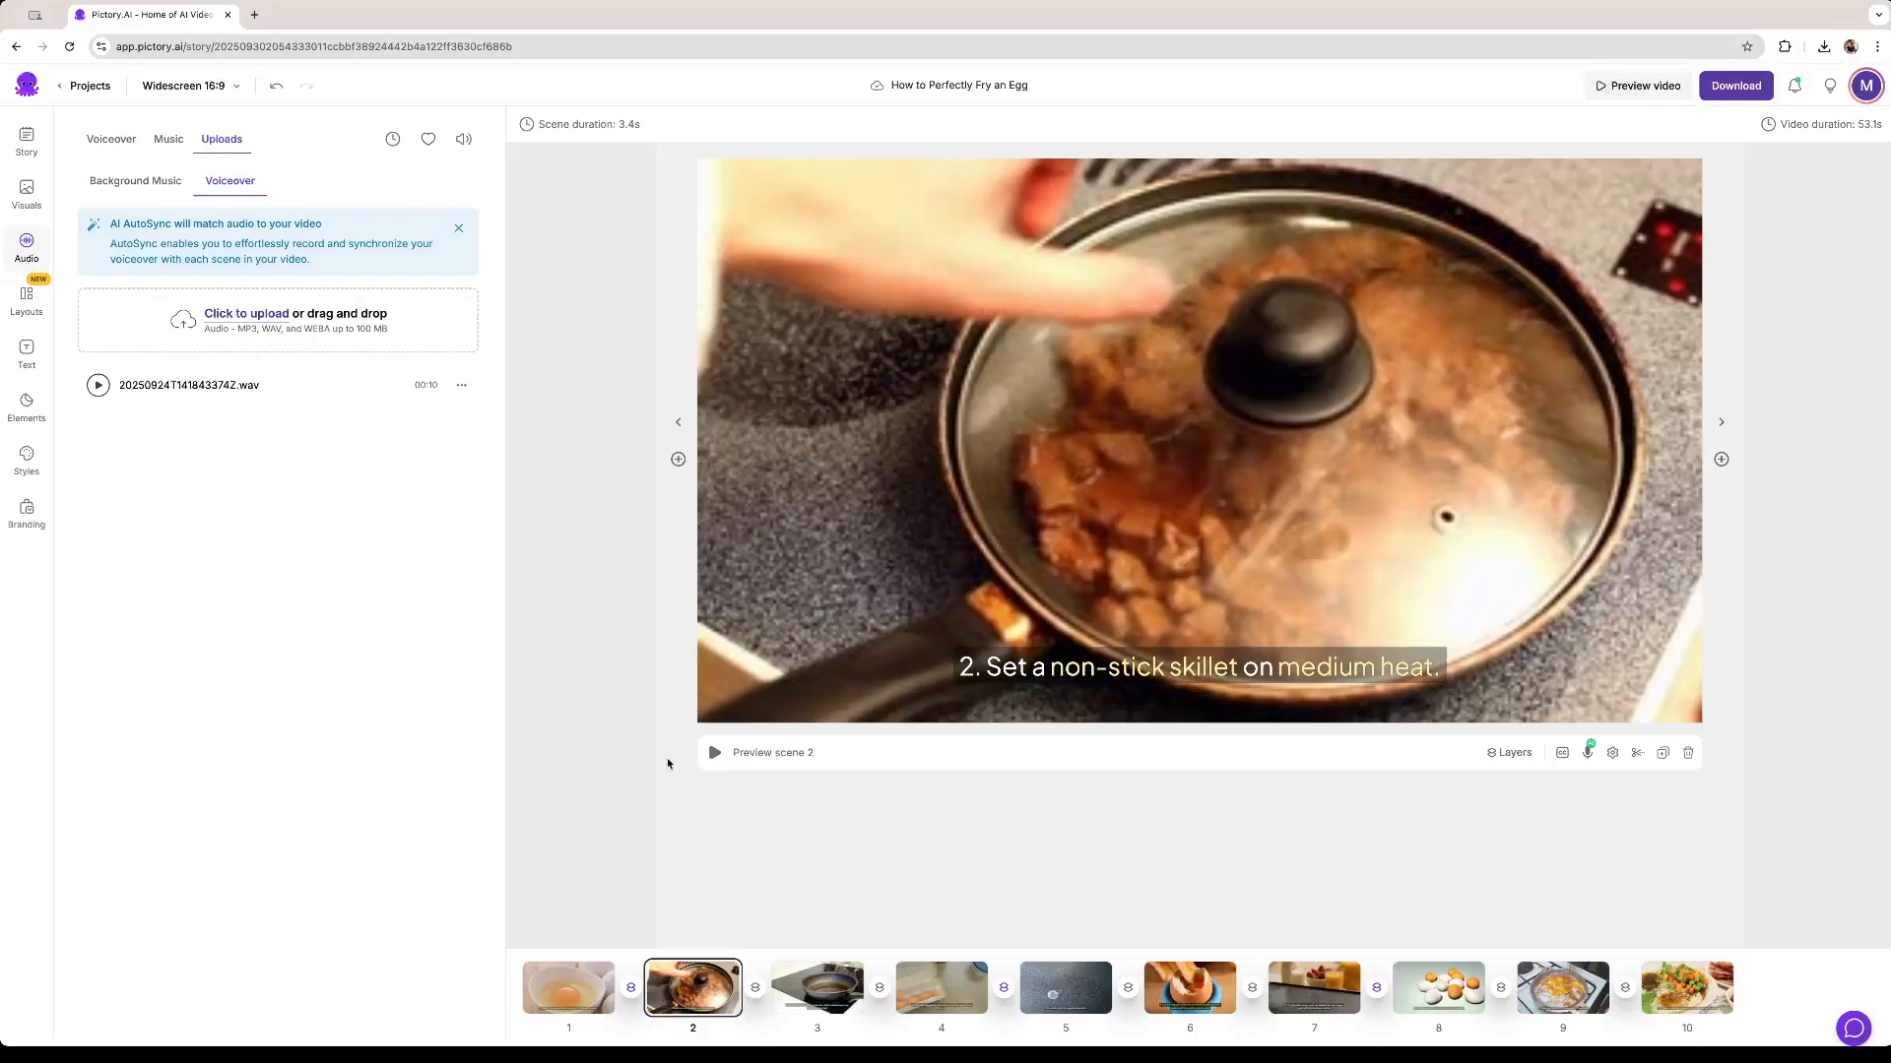
# Generate the final video, check the text export formats, and save the video to the Desktop as How_to_Perfectly_Fry_an_Egg
pyautogui.click(1738, 86)
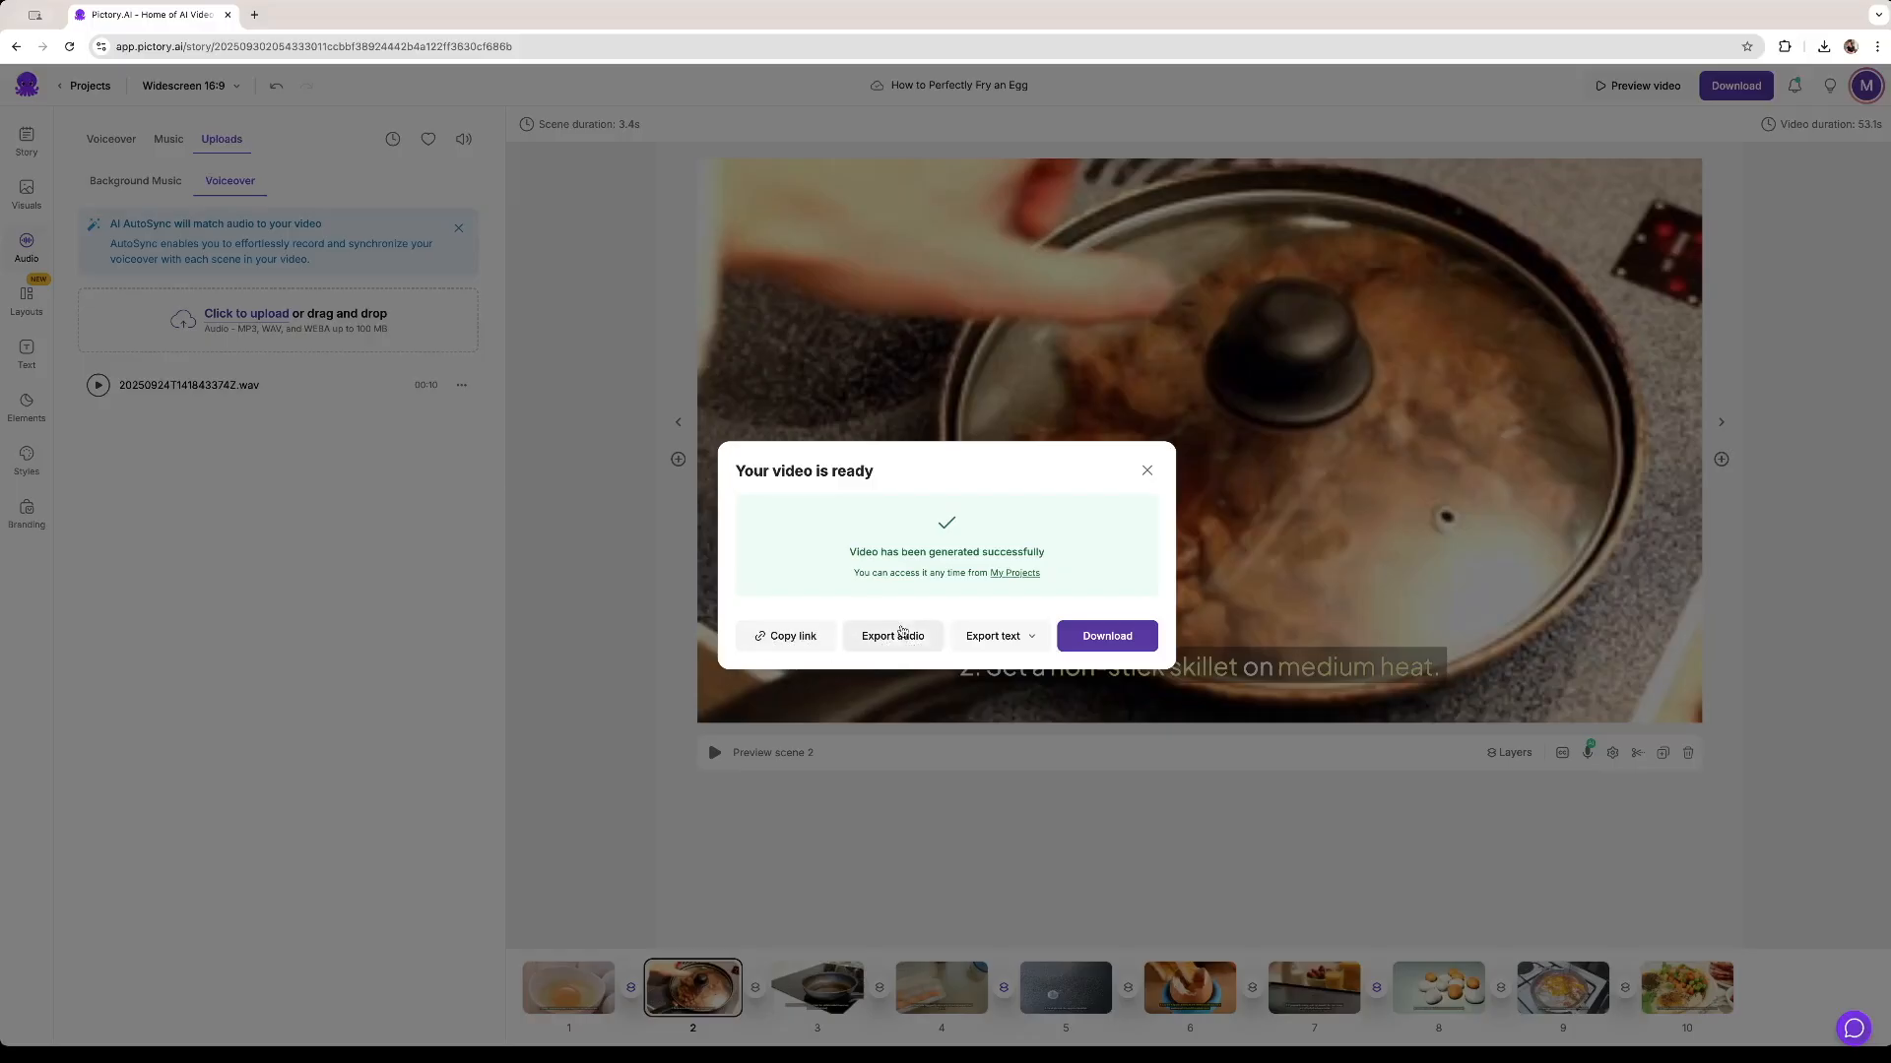
pyautogui.click(1034, 640)
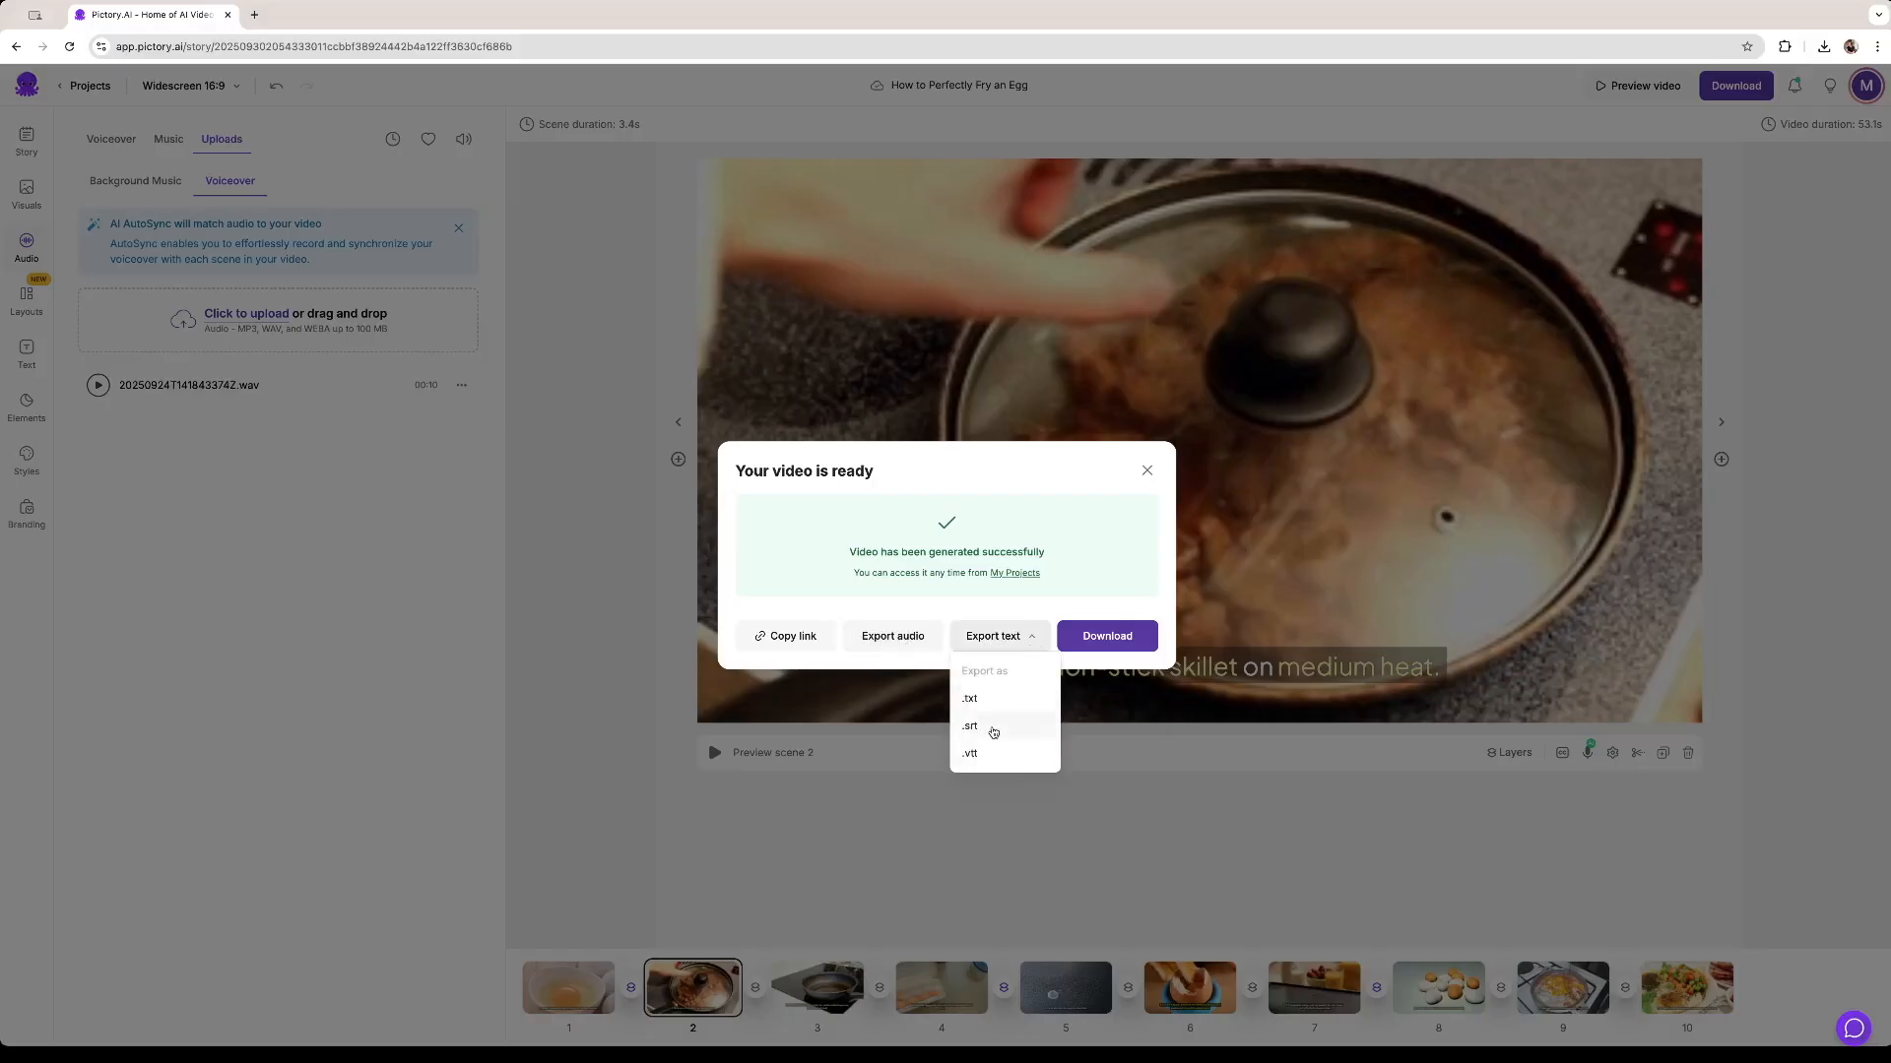
pyautogui.click(1092, 581)
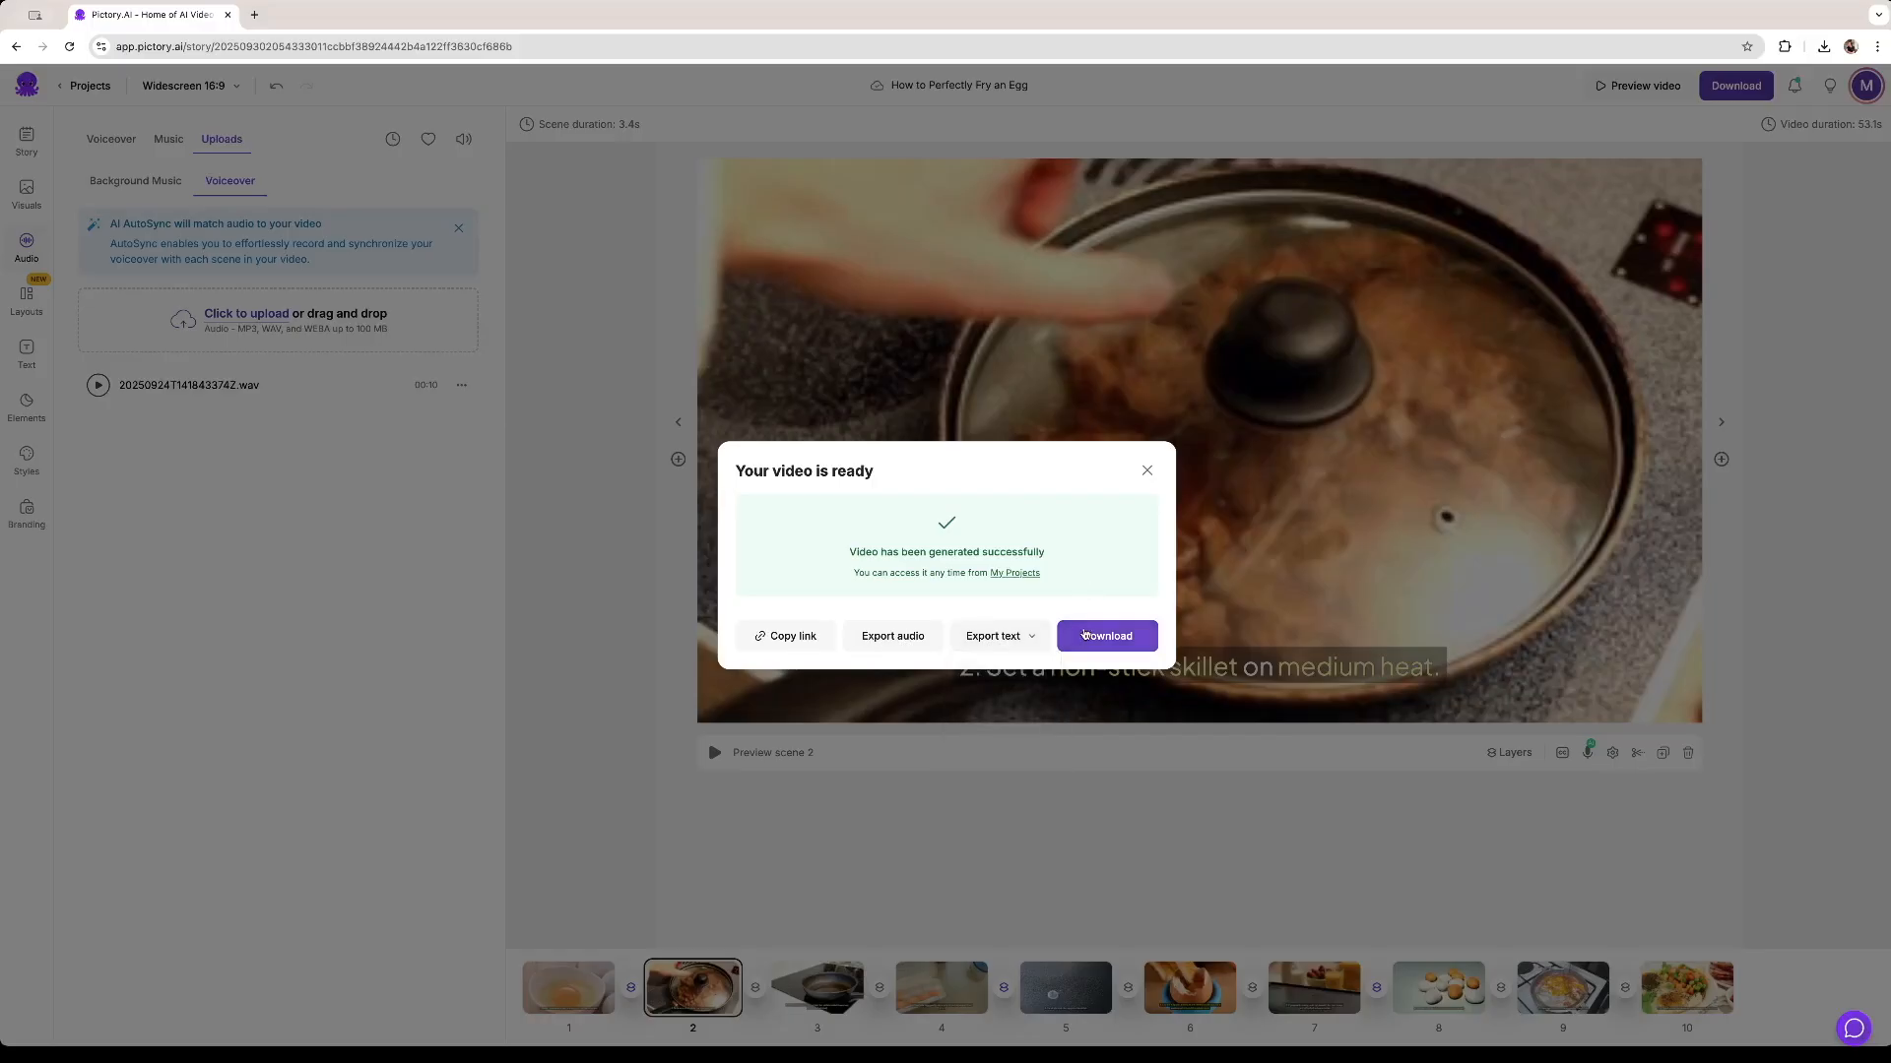
pyautogui.click(1095, 636)
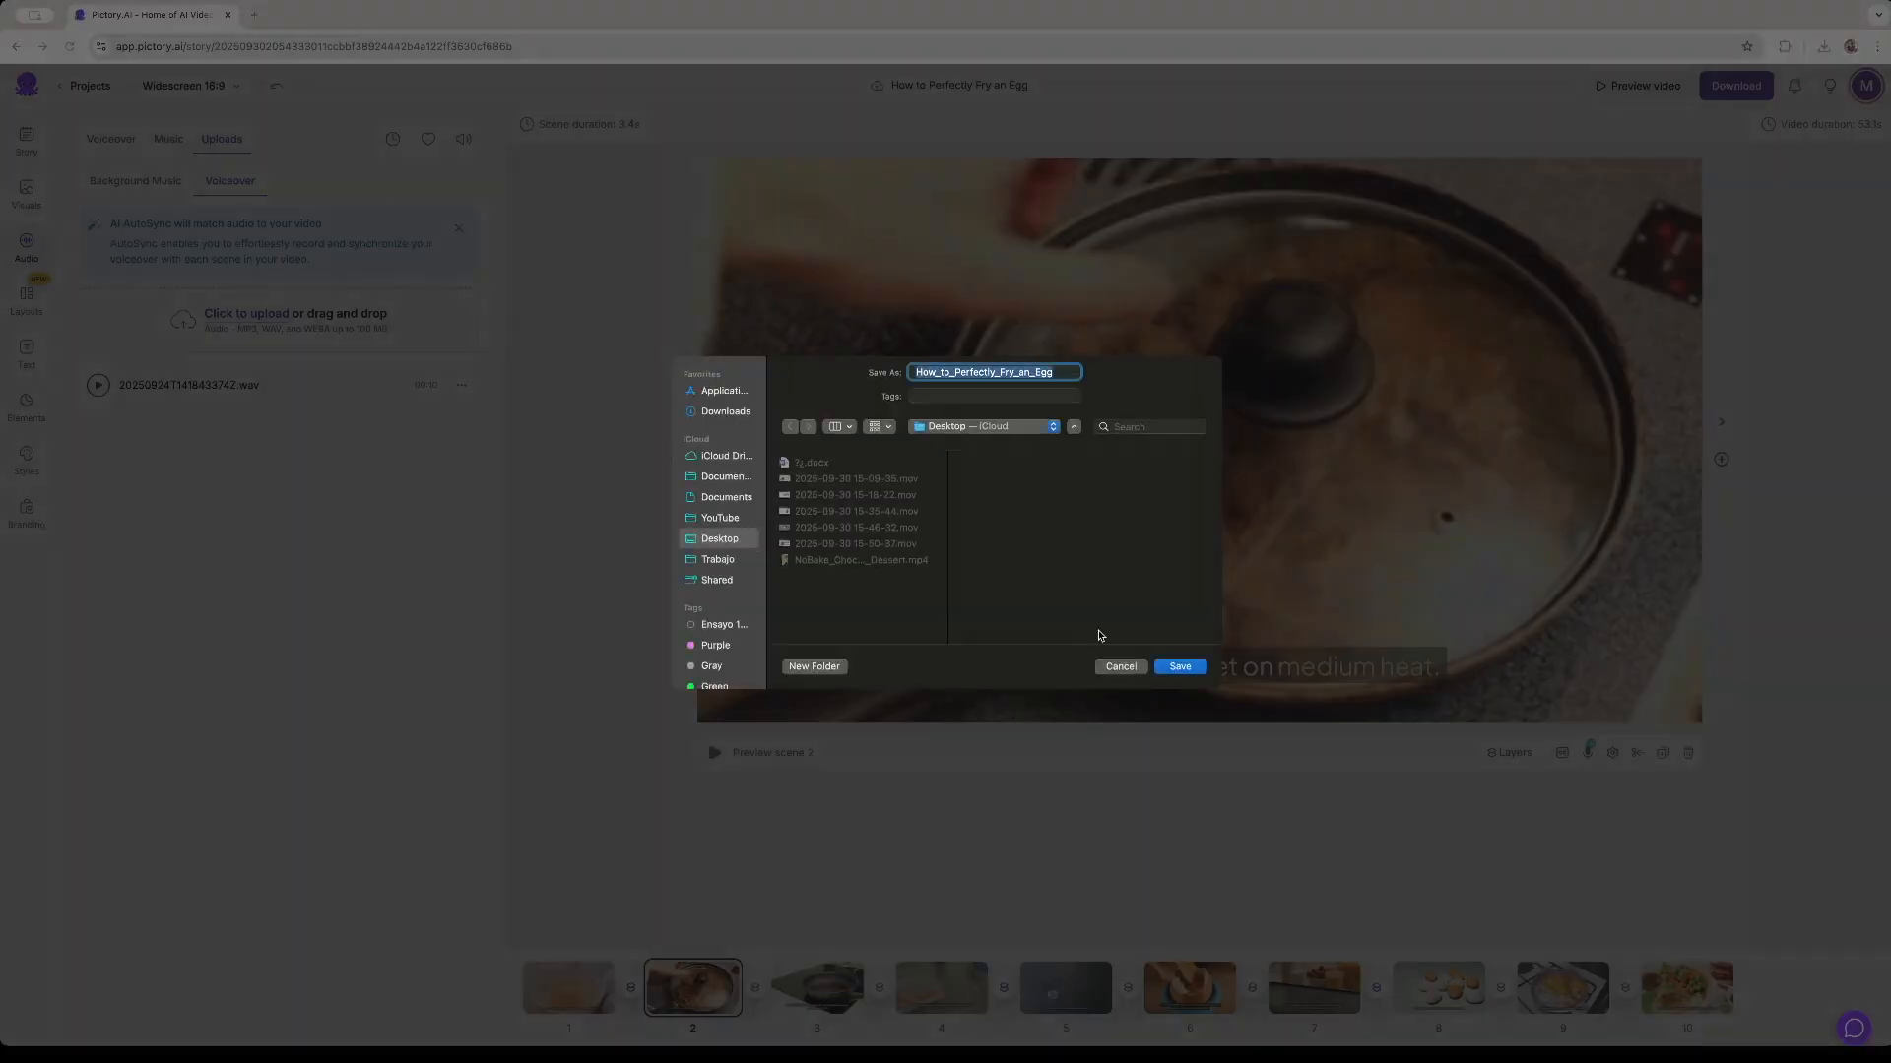
pyautogui.click(1181, 667)
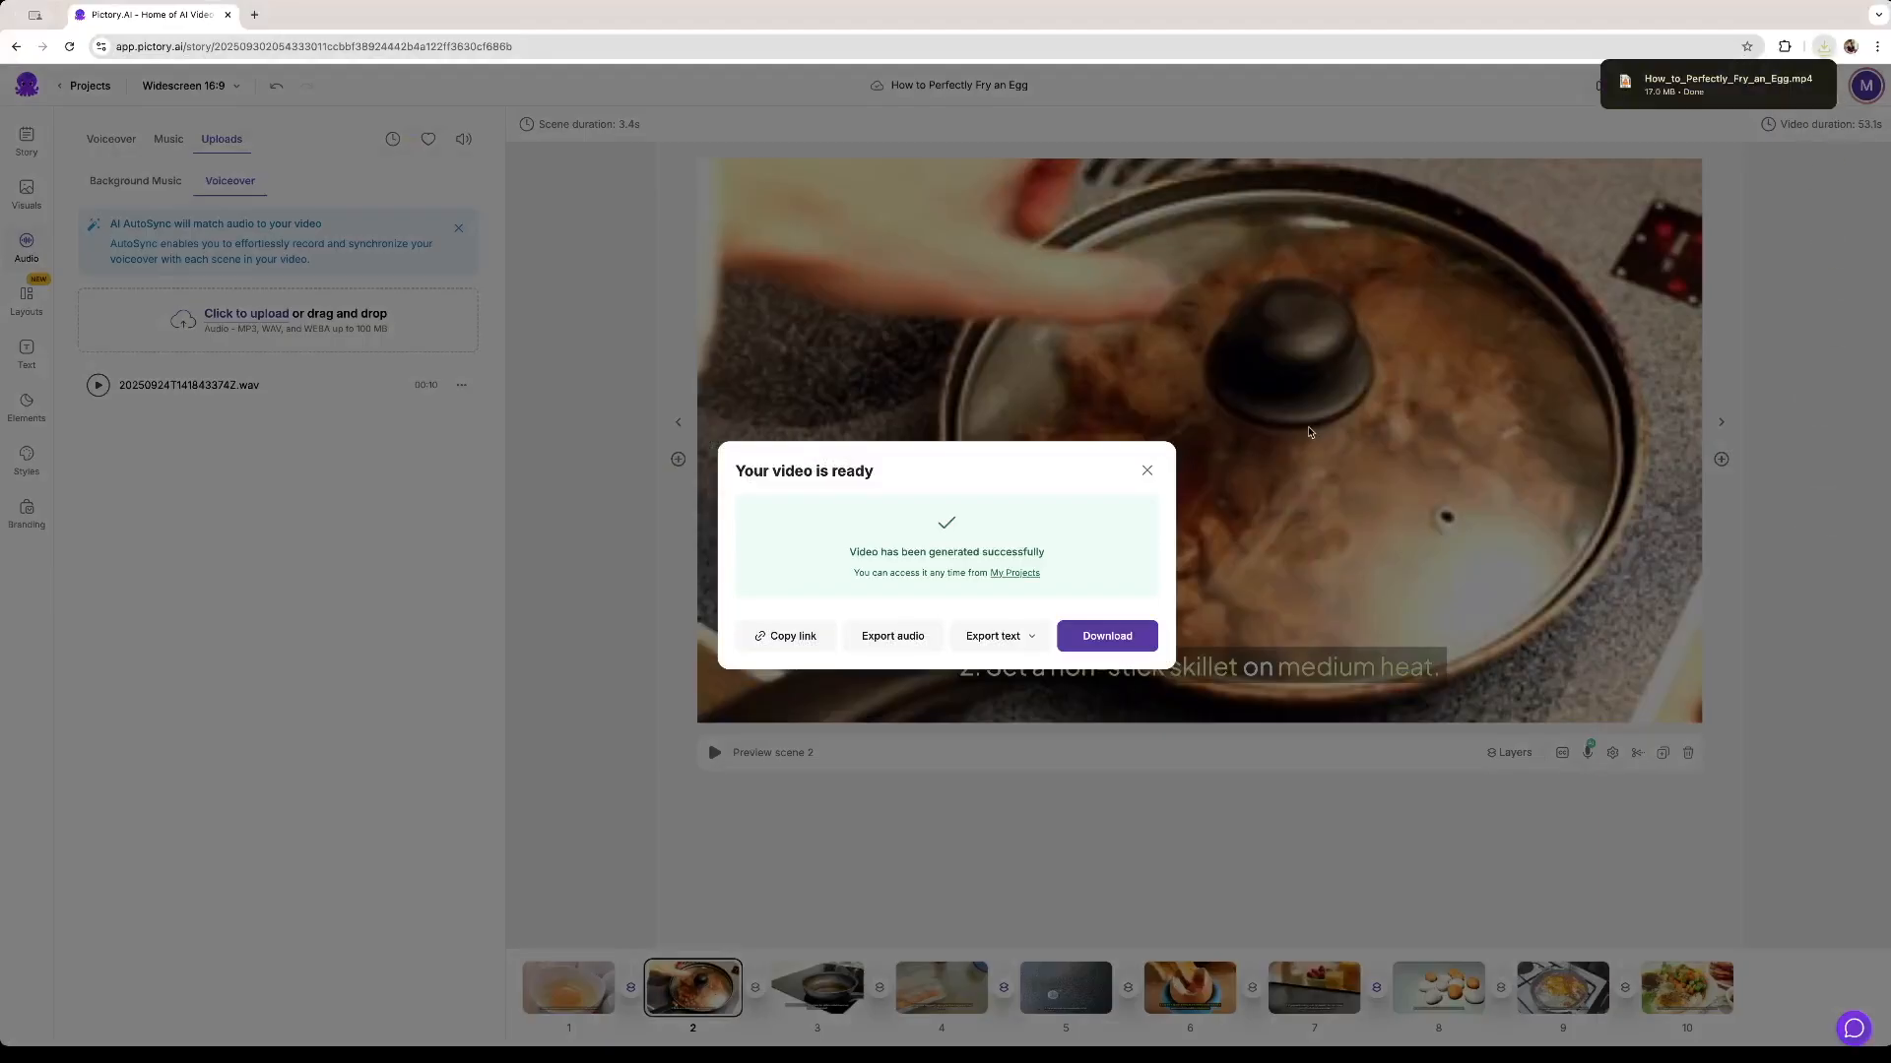
pyautogui.click(1189, 474)
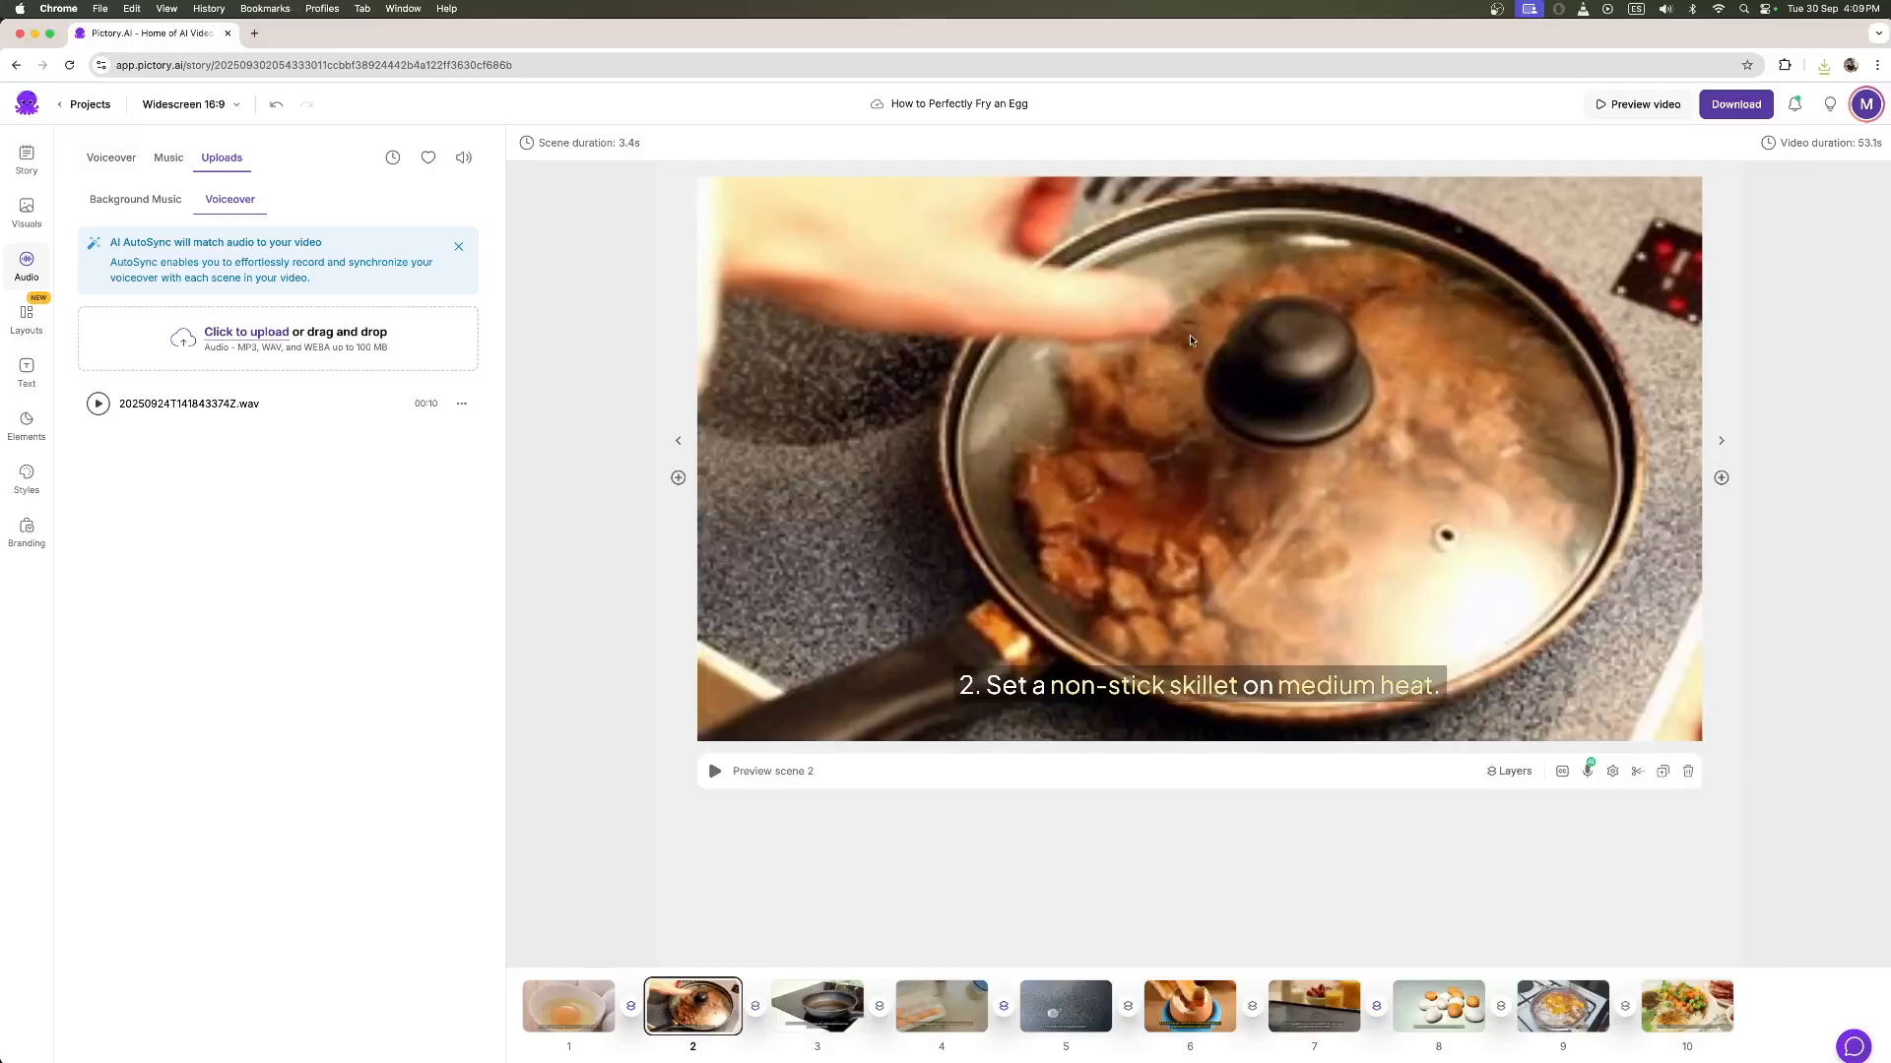
# Play the downloaded How_to_Perfectly_Fry_an_Egg.mp4 in VLC to review it, and close the player
pyautogui.click(1825, 65)
pyautogui.click(1715, 133)
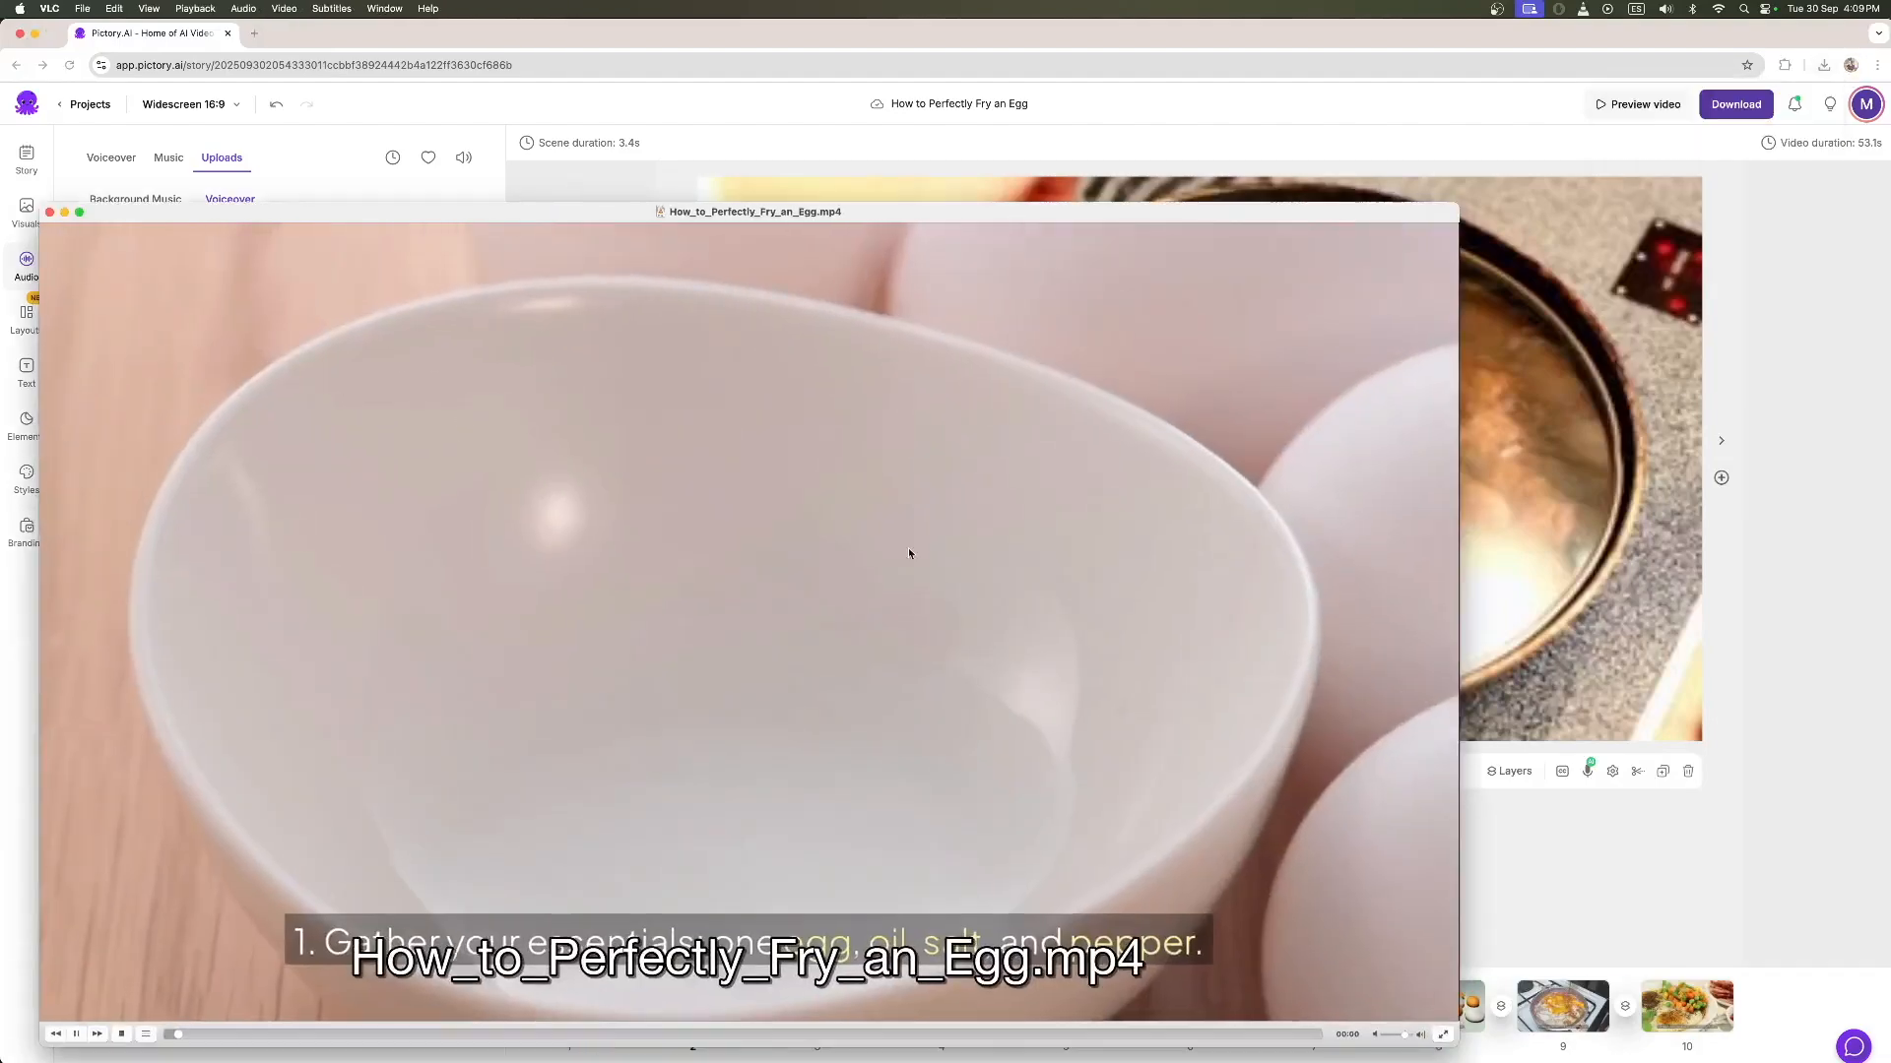
pyautogui.moveTo(859, 205); pyautogui.dragTo(1150, 105)
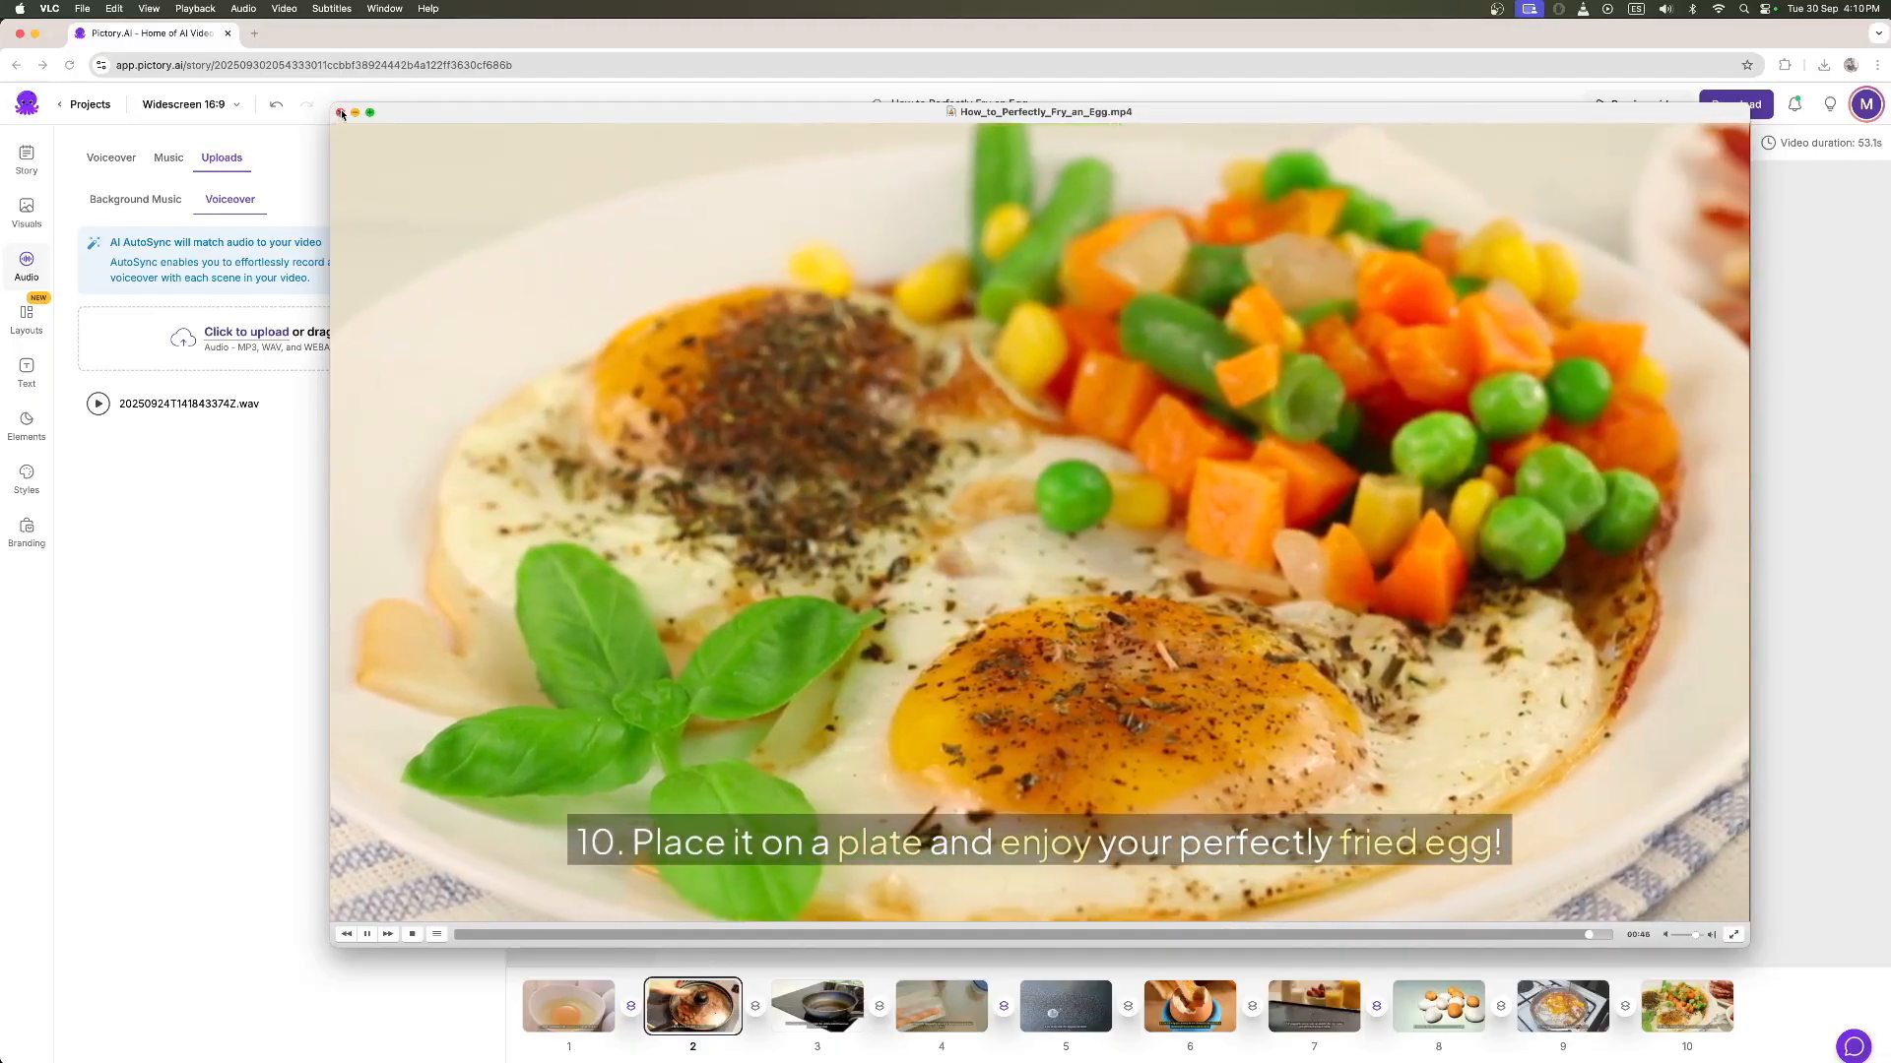
pyautogui.click(341, 112)
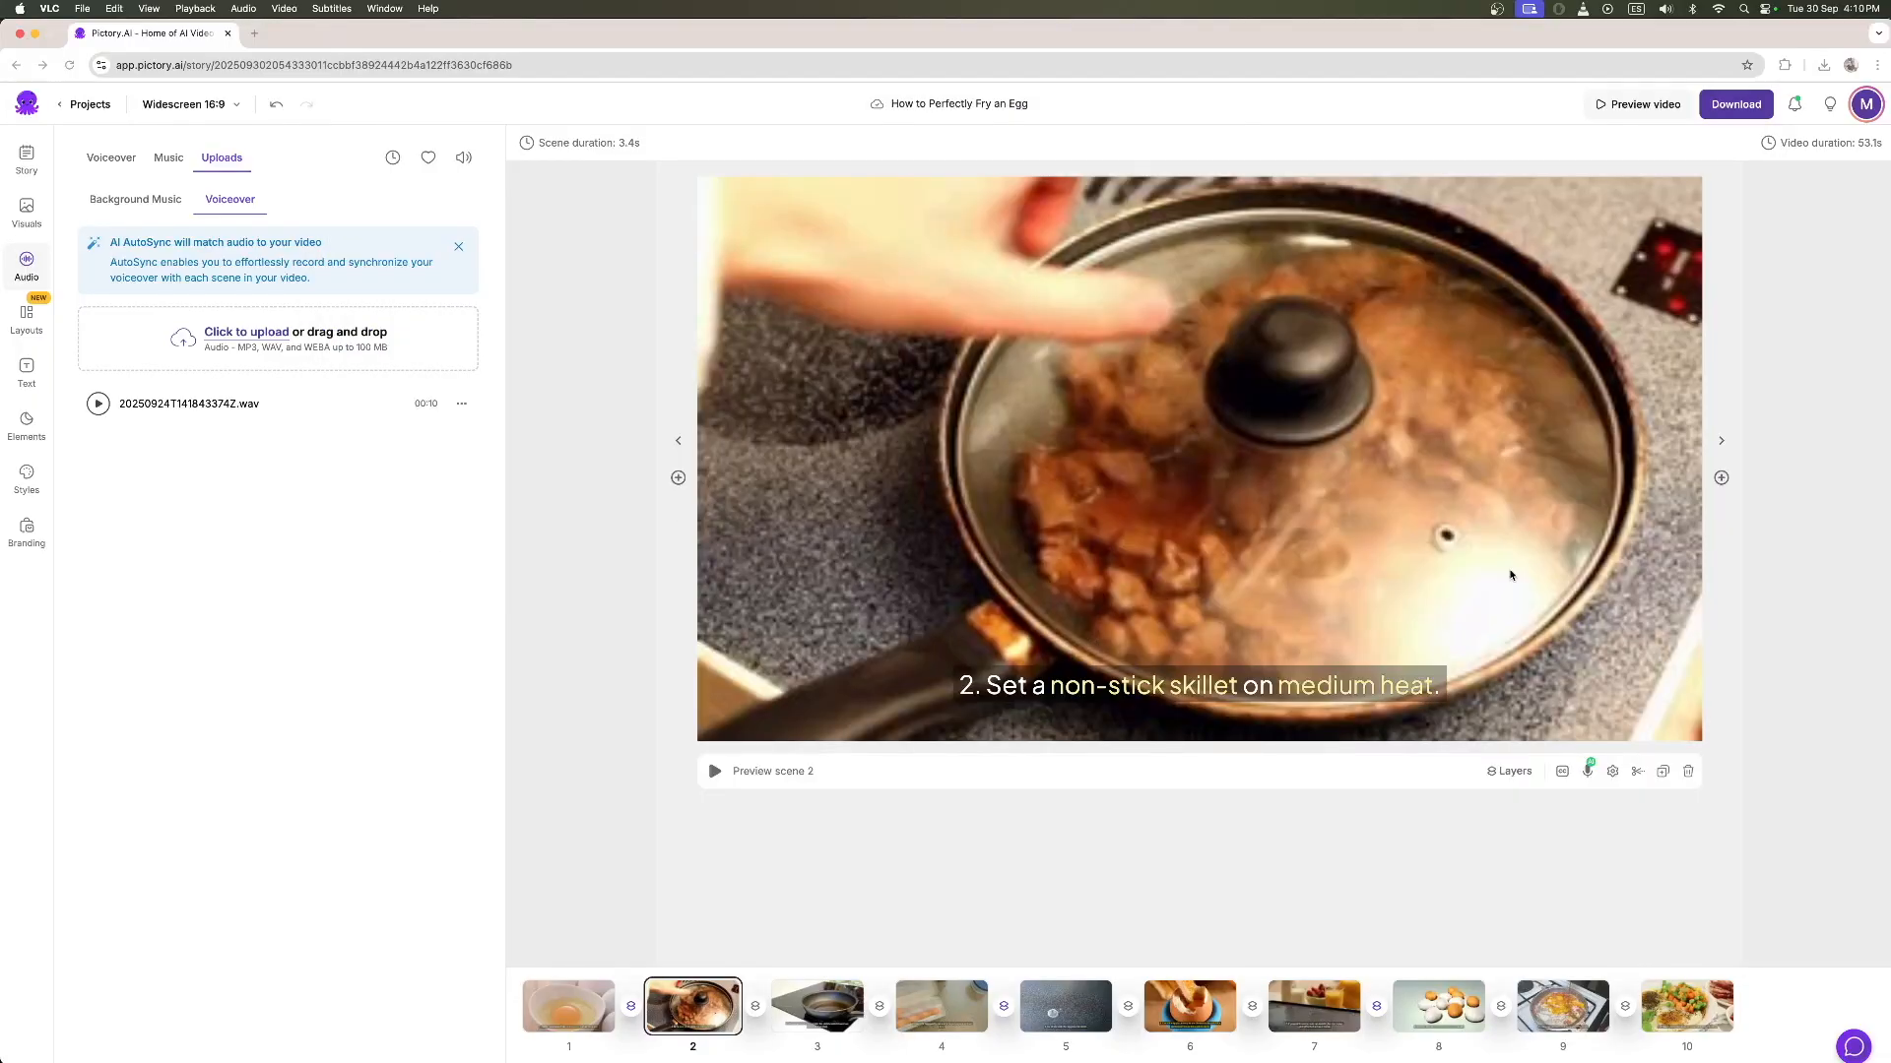